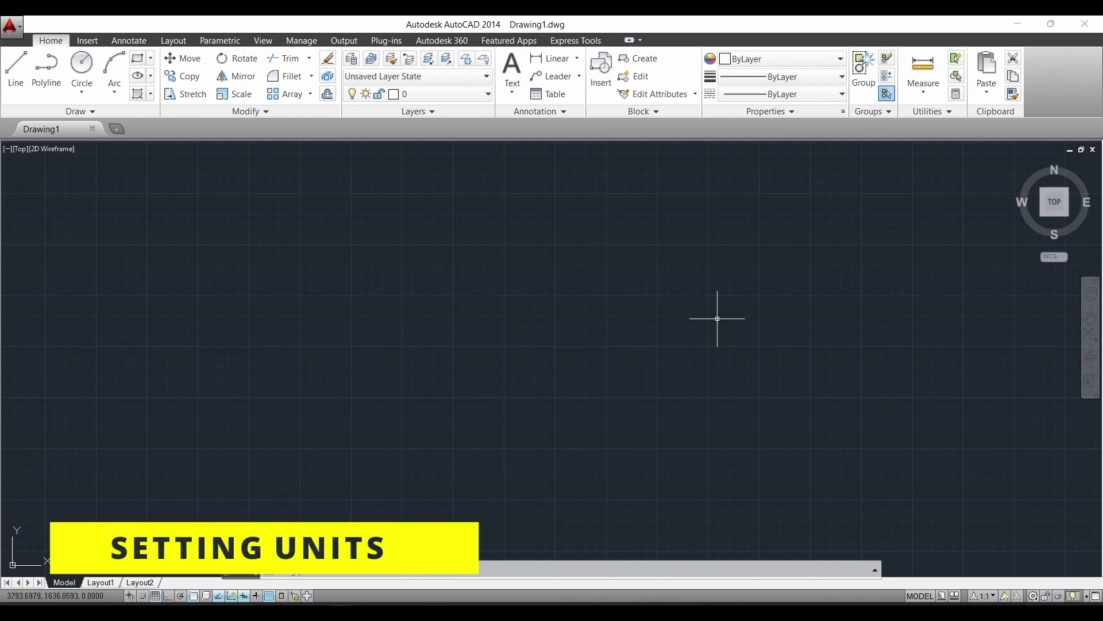
# Confirm the drawing units as decimal lengths with 0.0000 precision and millimetres as the insertion scale.
pyautogui.write('units')
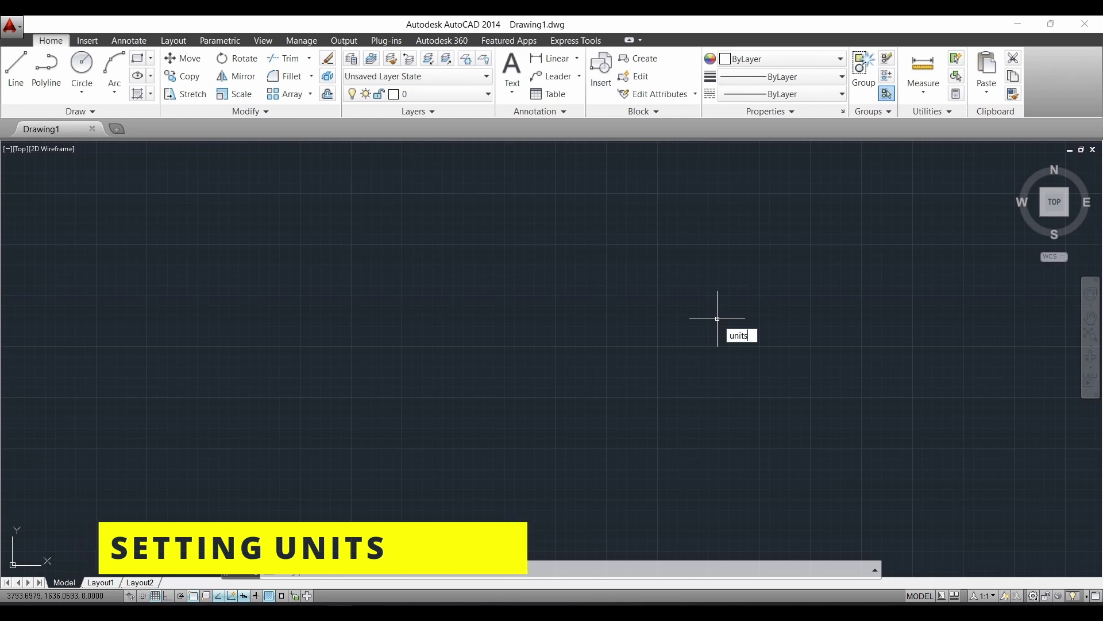
pyautogui.press('Return')
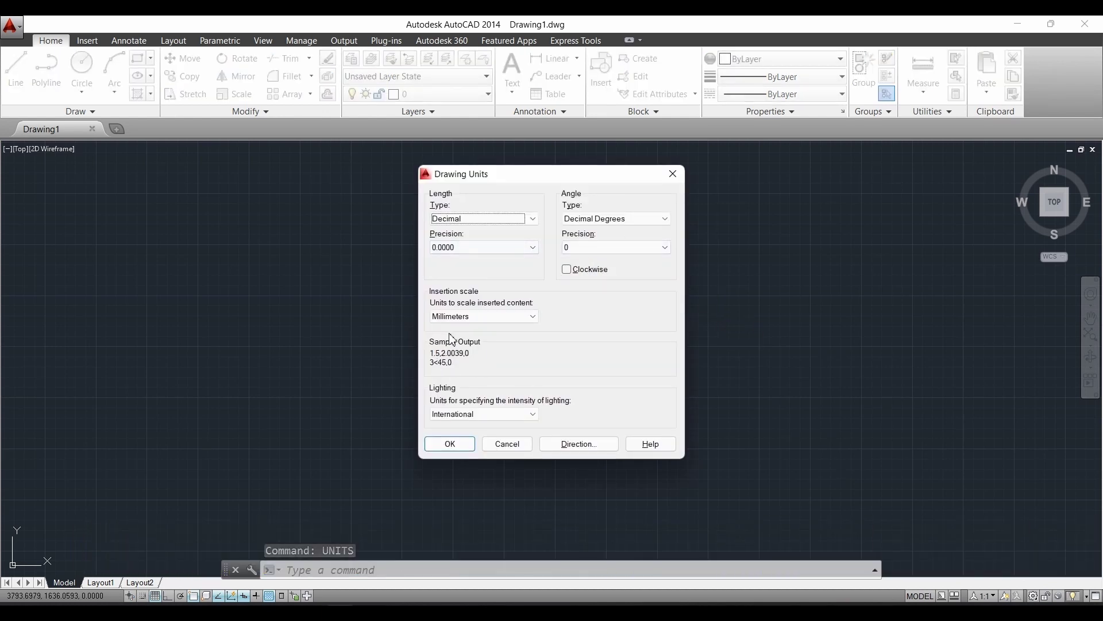
pyautogui.click(450, 444)
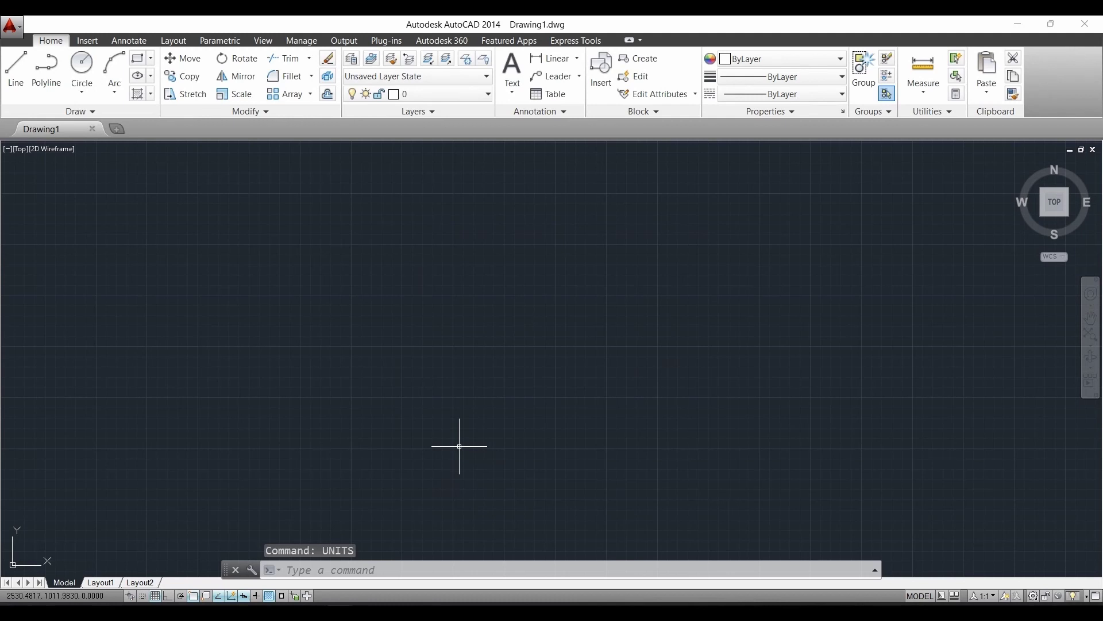
# Set the model space limits with the lower left corner at 0,0 and the upper right corner at 200,200.
pyautogui.write('Limits')
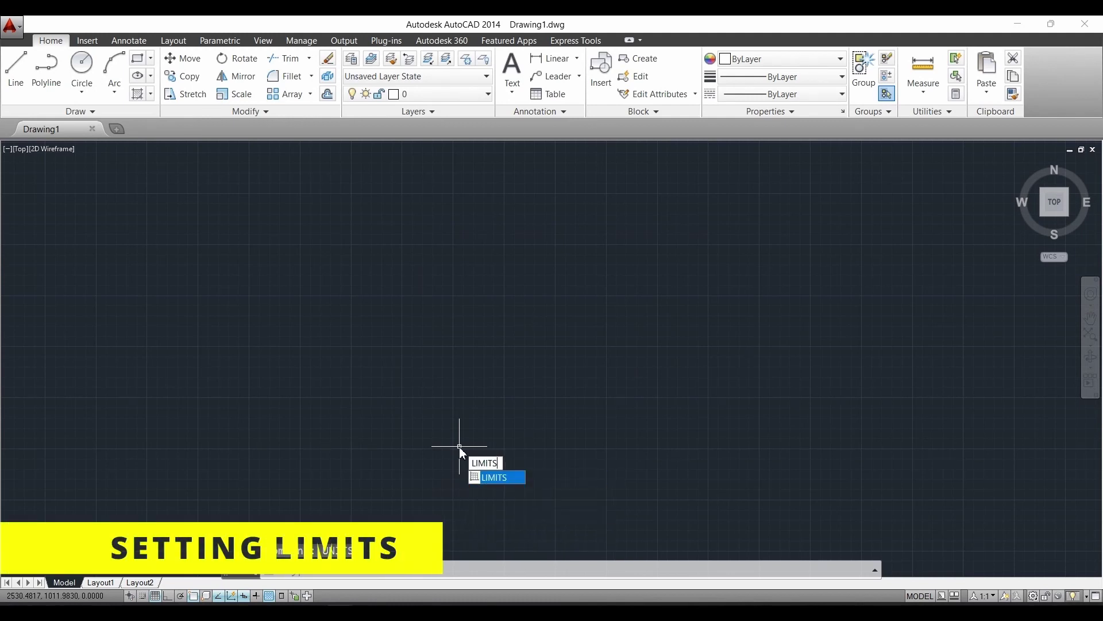
pyautogui.press('Return')
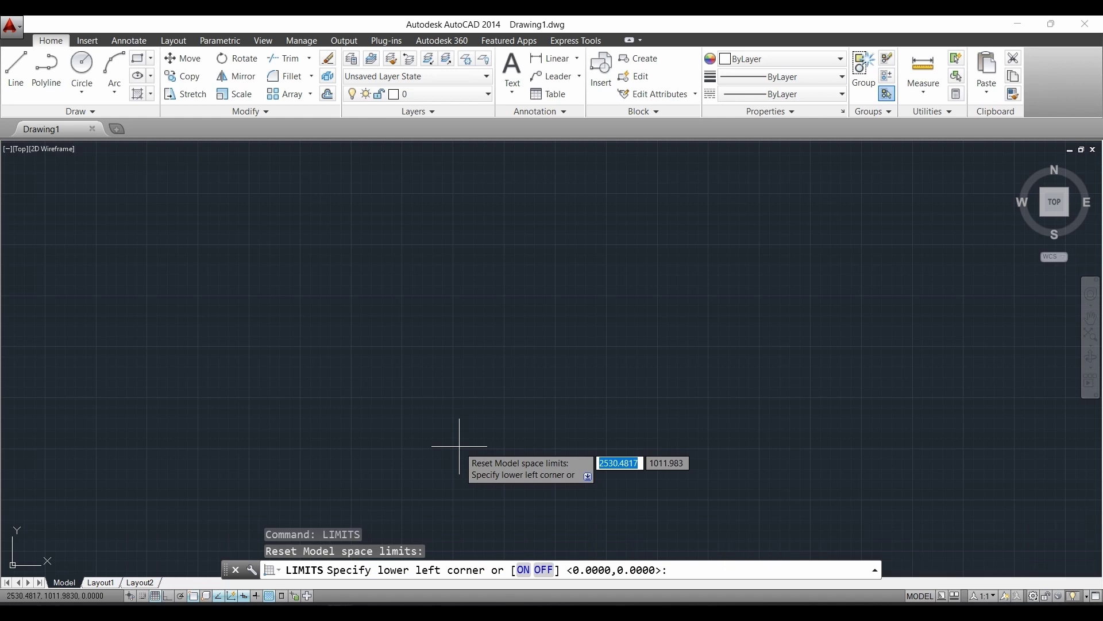
pyautogui.write('0')
pyautogui.press('Tab')
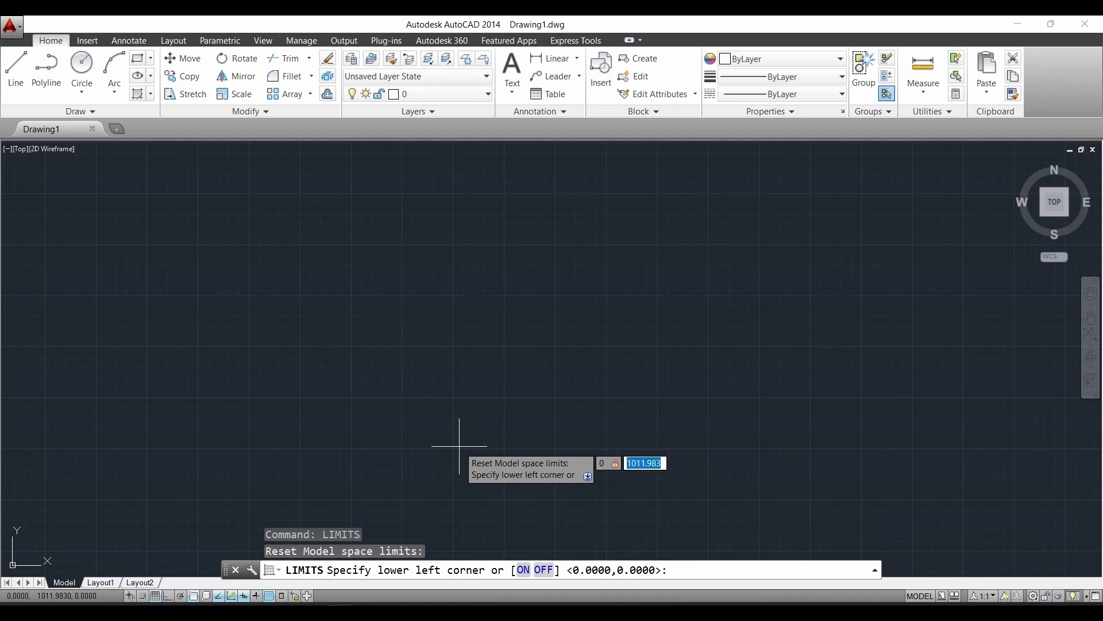
pyautogui.write('0')
pyautogui.press('Return')
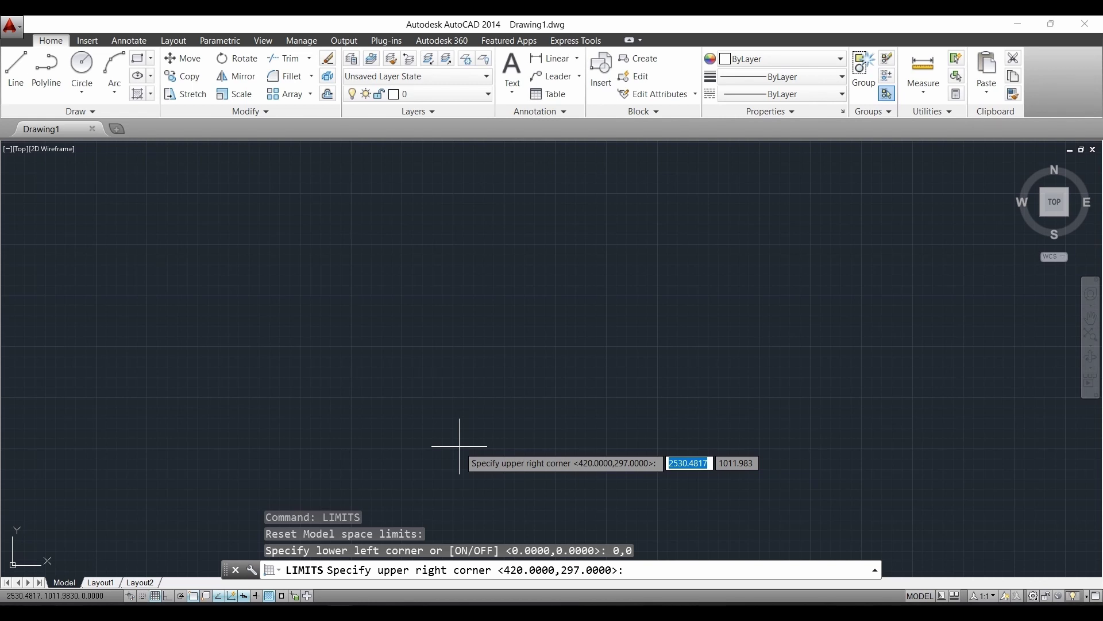
pyautogui.write('200')
pyautogui.press('Tab')
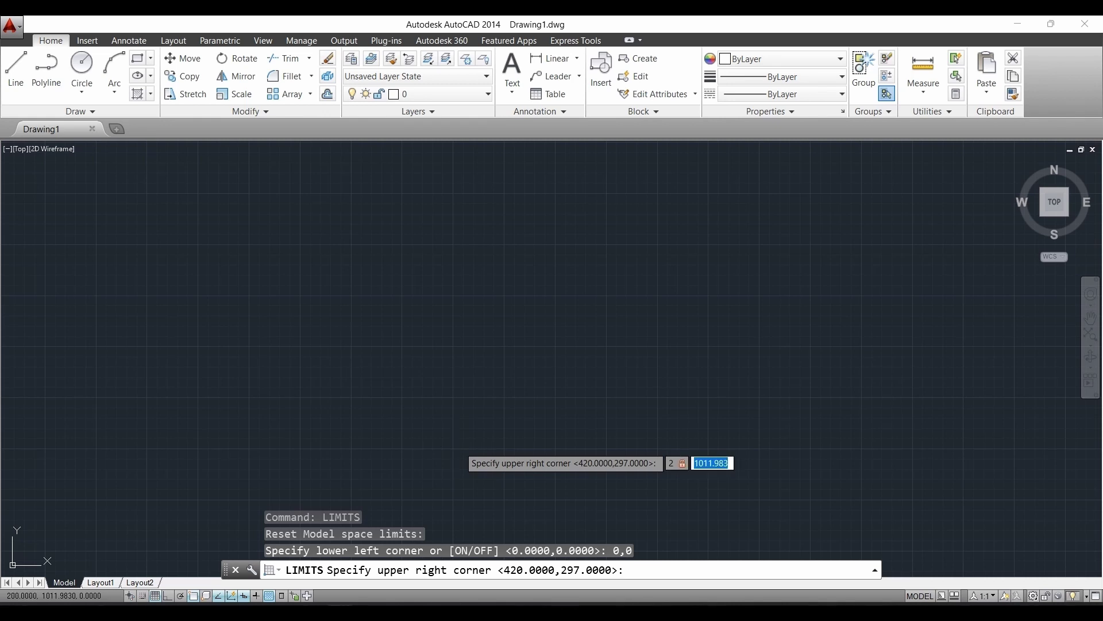
pyautogui.write('200')
pyautogui.press('Return')
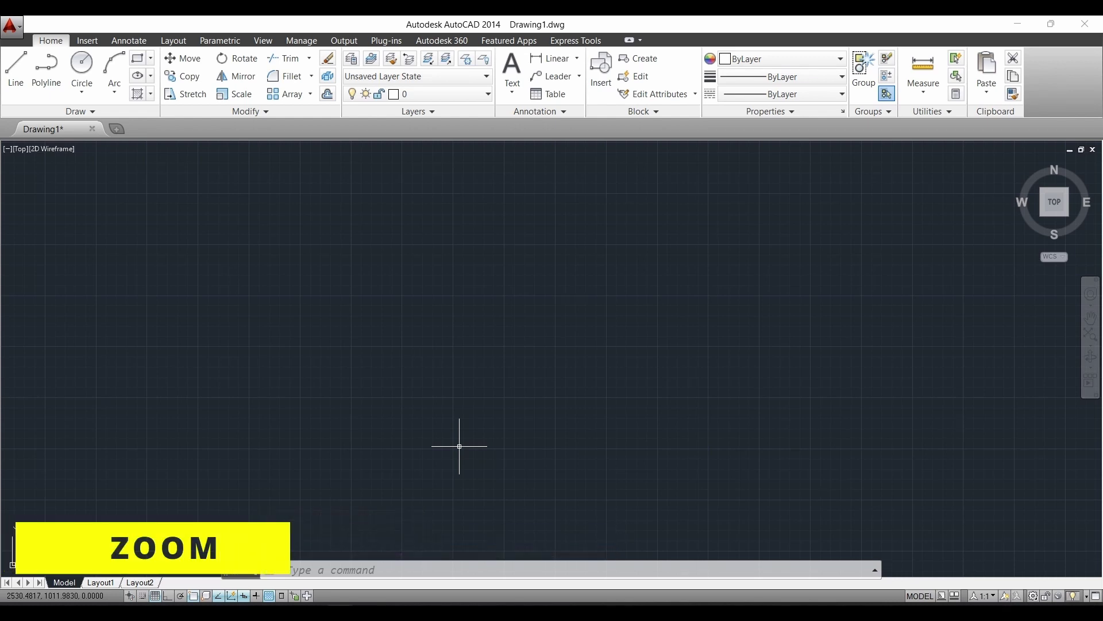
# Zoom to the full drawing limits with the All option.
pyautogui.write('Z')
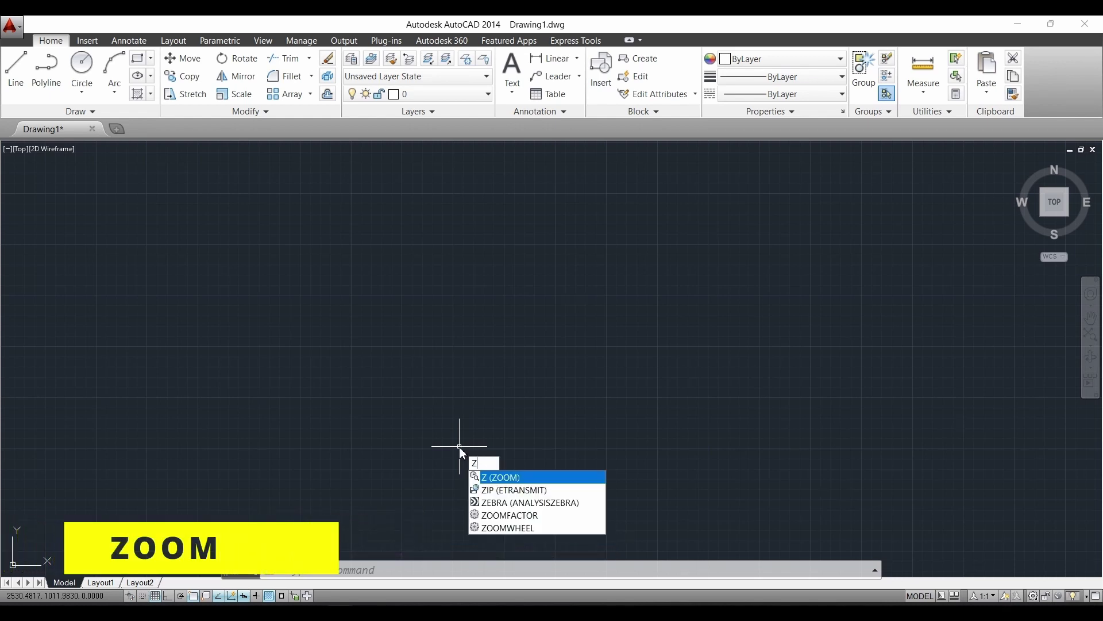
pyautogui.press('Return')
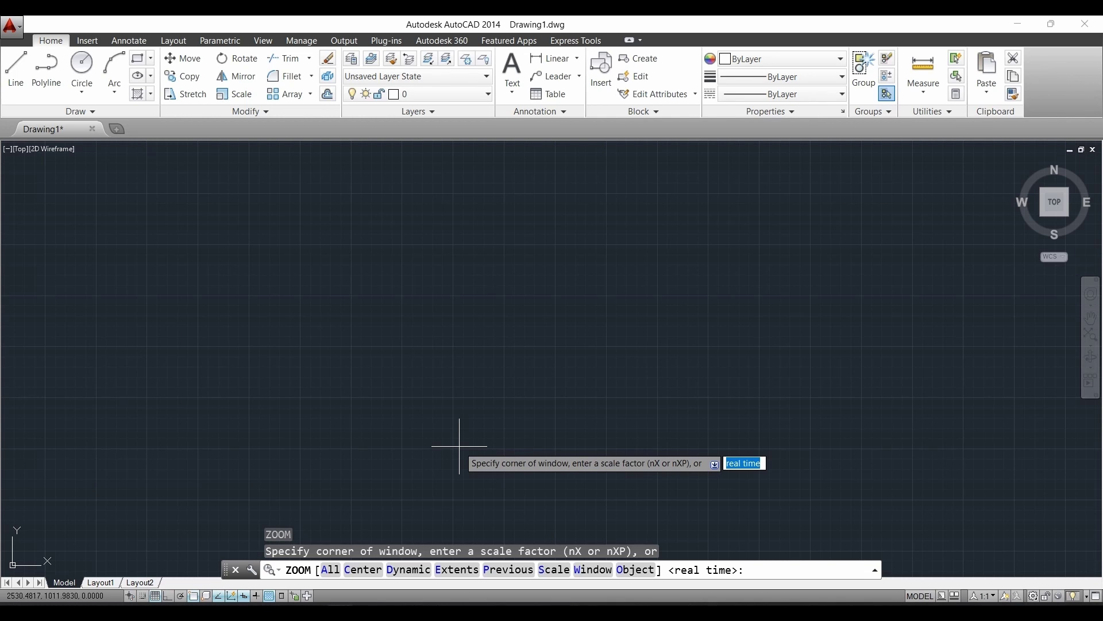
pyautogui.write('a')
pyautogui.press('Return')
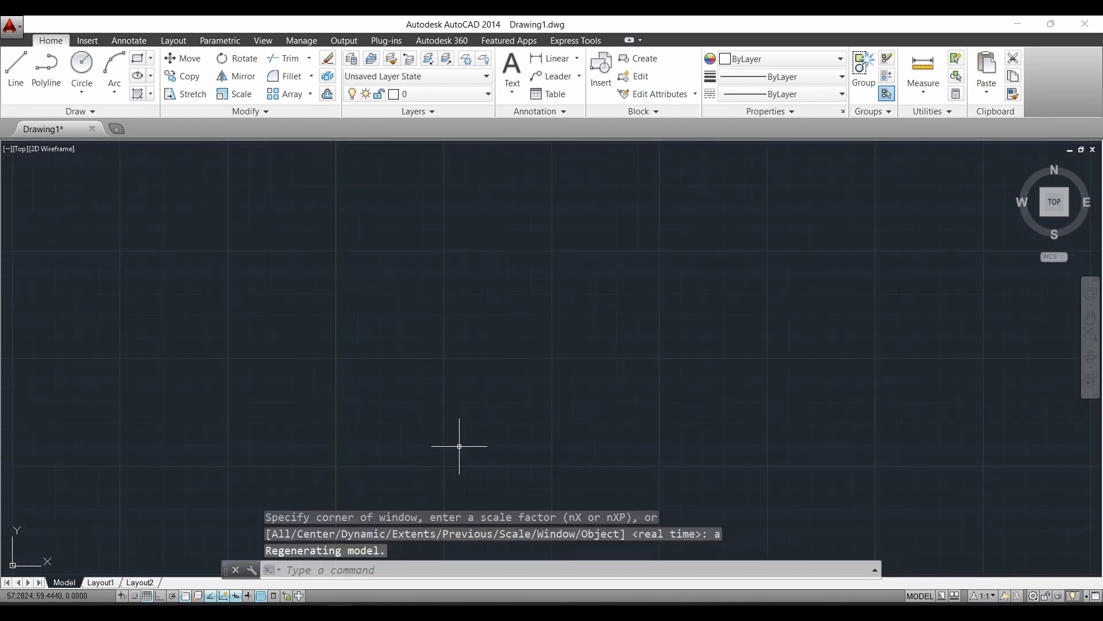
pyautogui.moveTo(923, 279); pyautogui.dragTo(588, 312, button='middle')
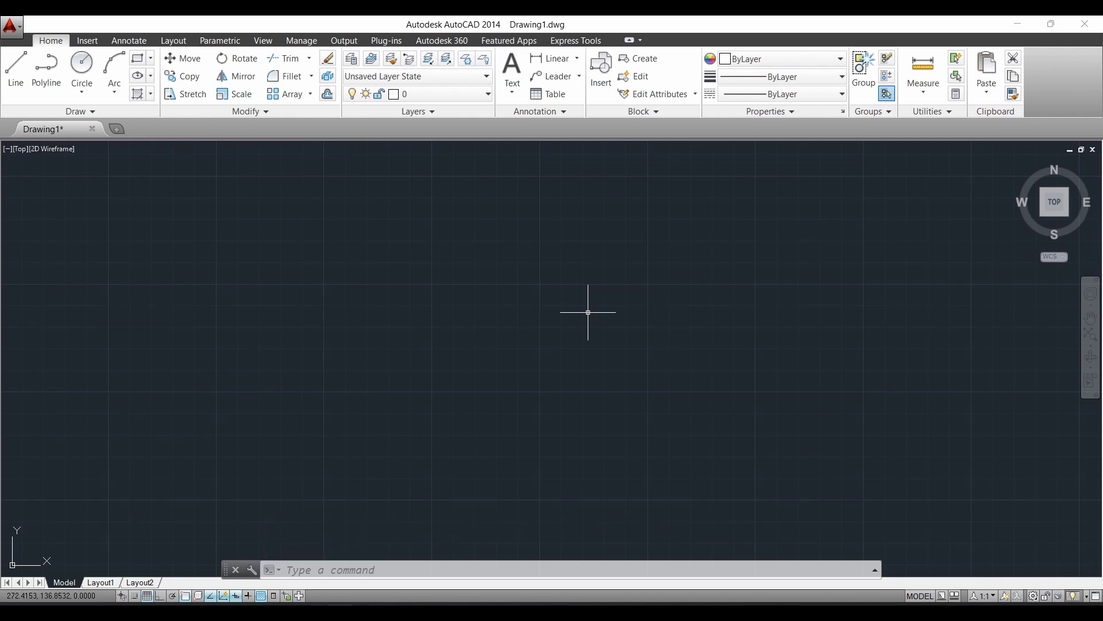
# Switch to the 3D Modeling workspace and set the drawing to the Top view.
pyautogui.click(1034, 598)
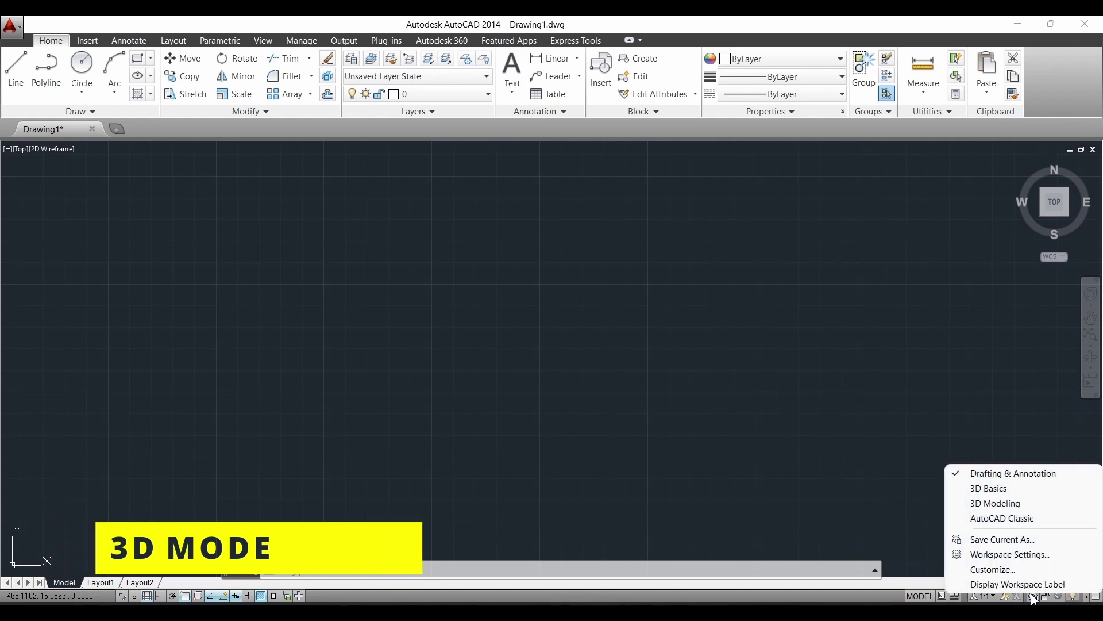
pyautogui.click(983, 504)
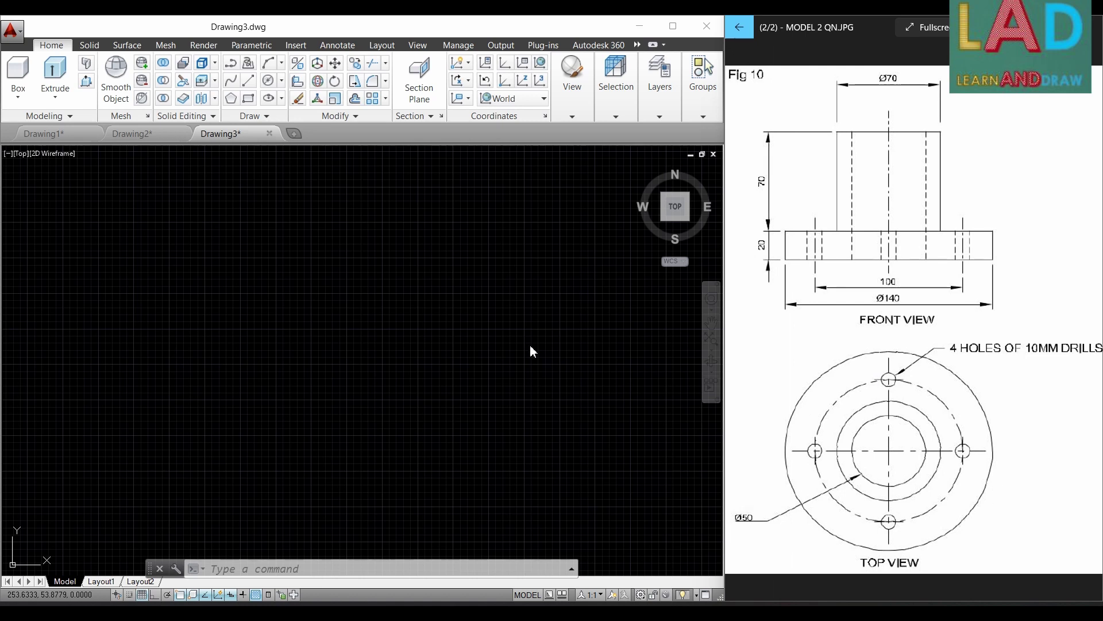
pyautogui.click(418, 46)
pyautogui.click(95, 94)
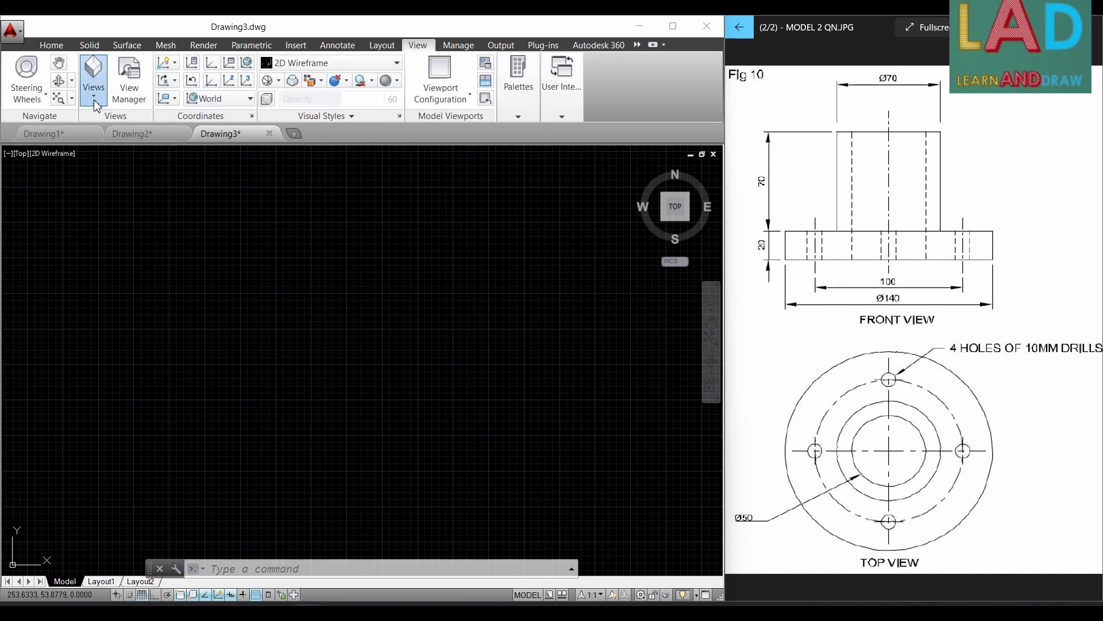
pyautogui.click(101, 115)
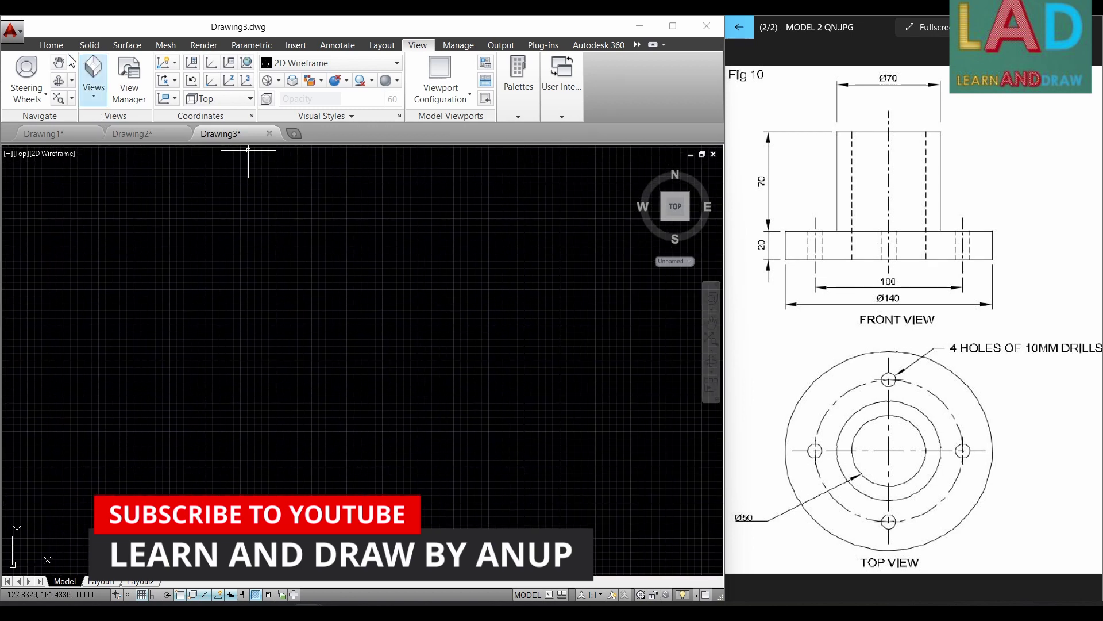
# Draw a circle of diameter 140 for the base flange in the middle of the drawing area.
pyautogui.click(51, 48)
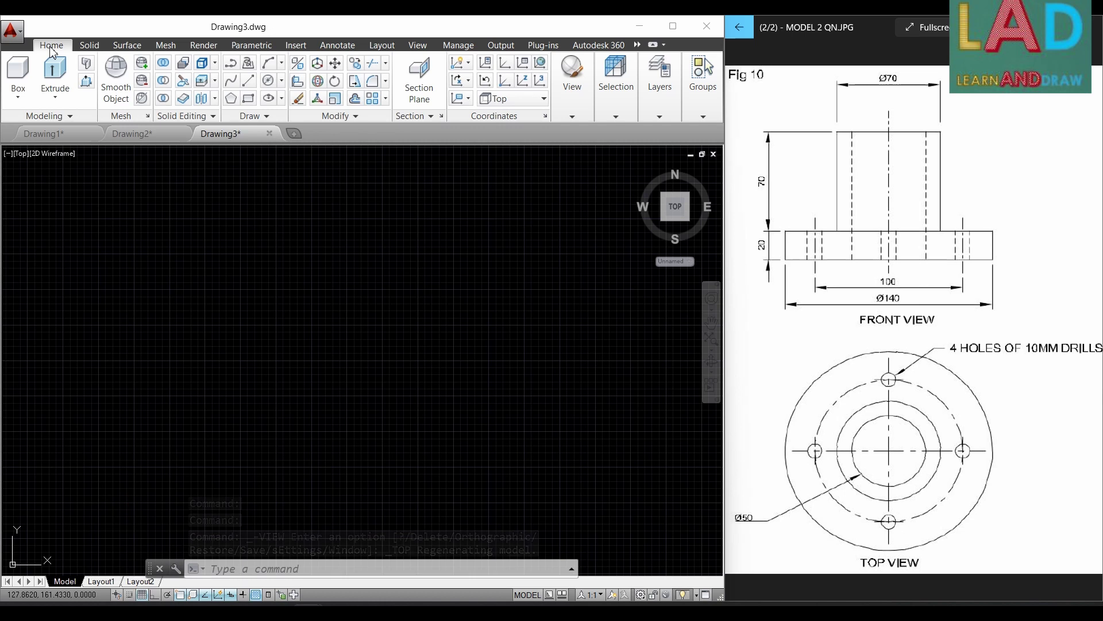
pyautogui.click(282, 84)
pyautogui.click(297, 138)
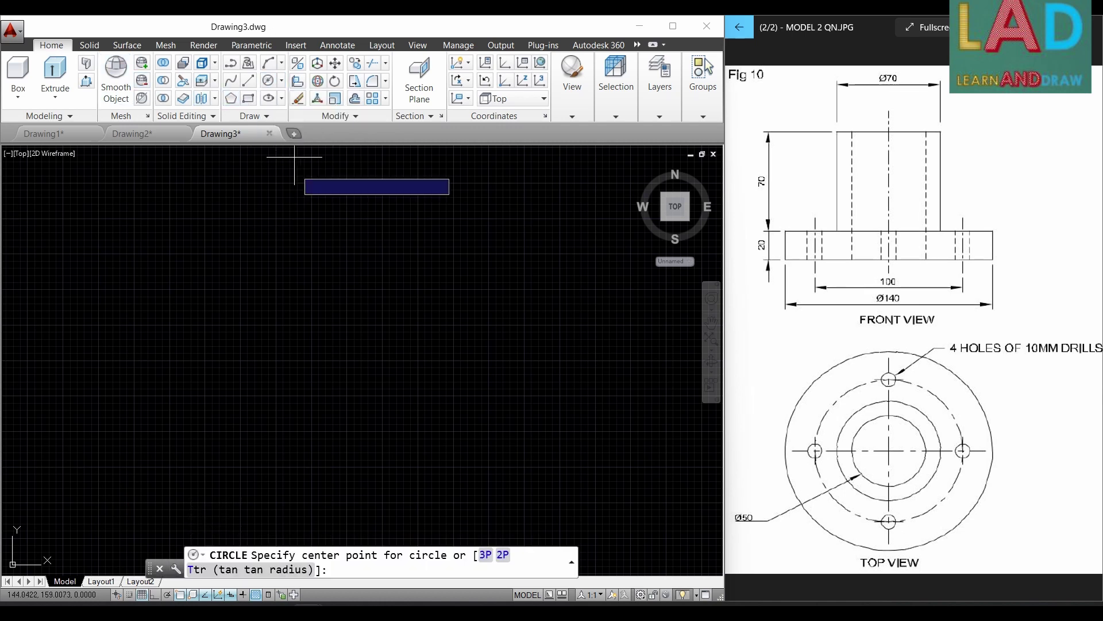
pyautogui.click(377, 332)
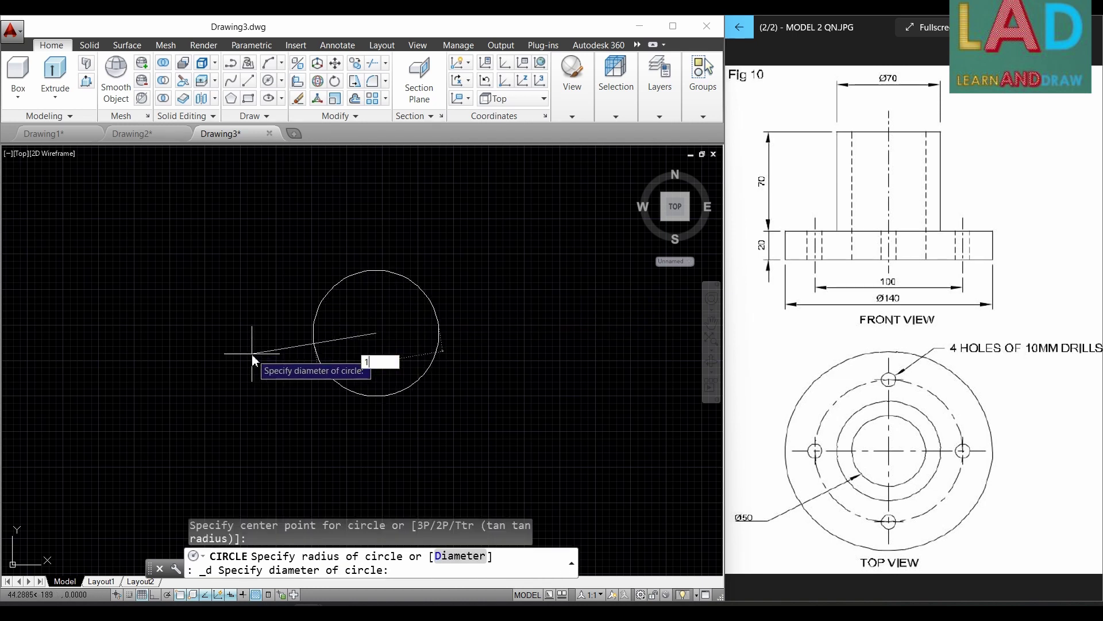
pyautogui.write('140')
pyautogui.press('Return')
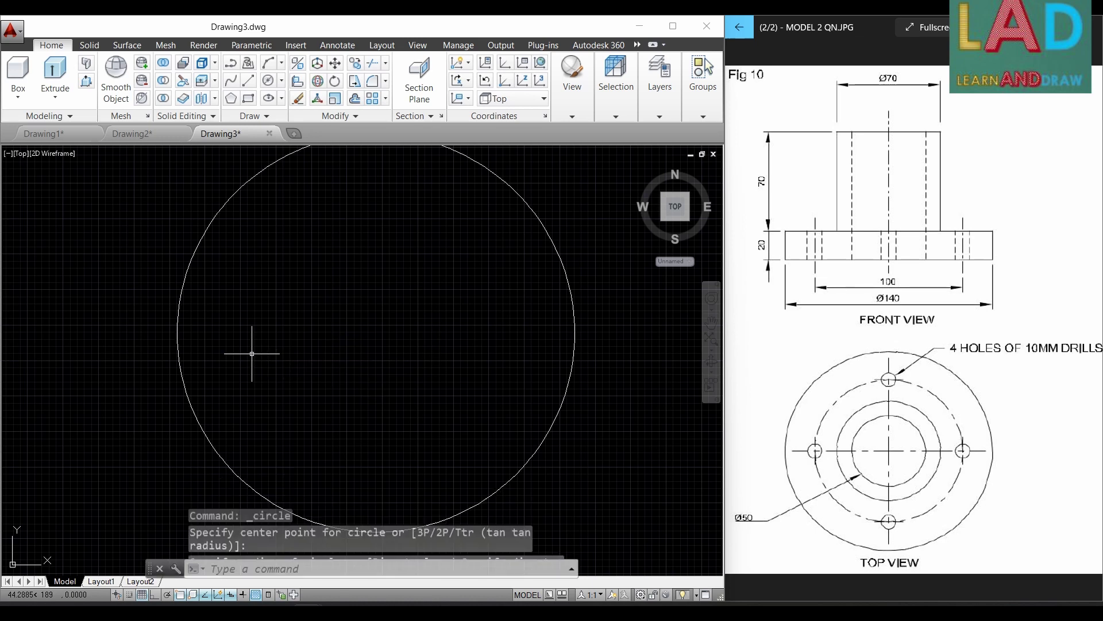
pyautogui.scroll(-2, 583, 360)
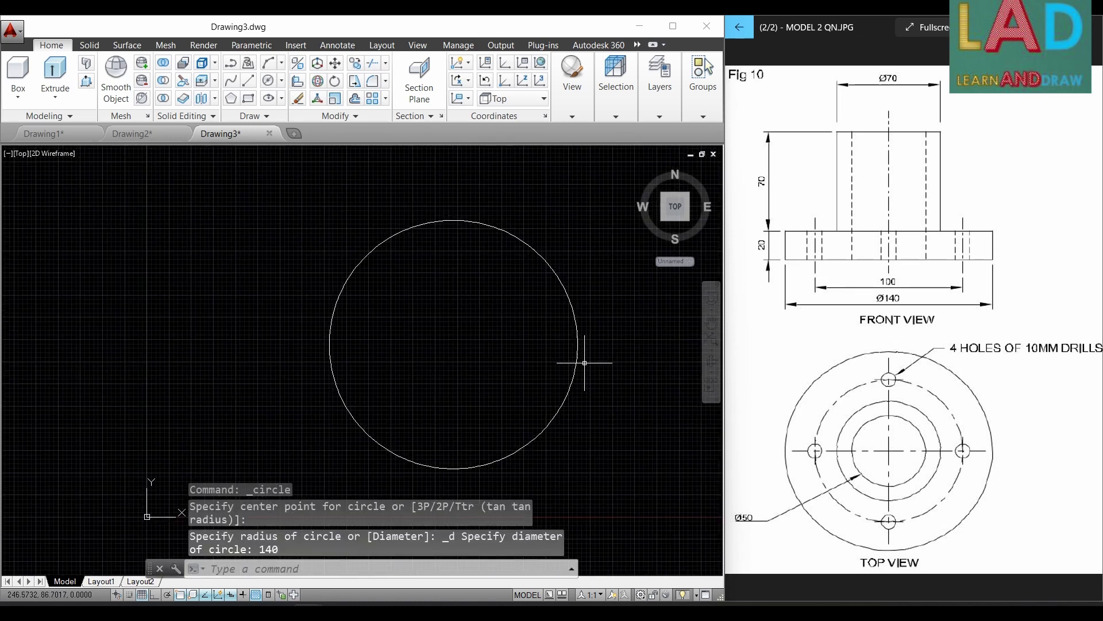
pyautogui.scroll(2, 531, 370)
pyautogui.scroll(2, 575, 368)
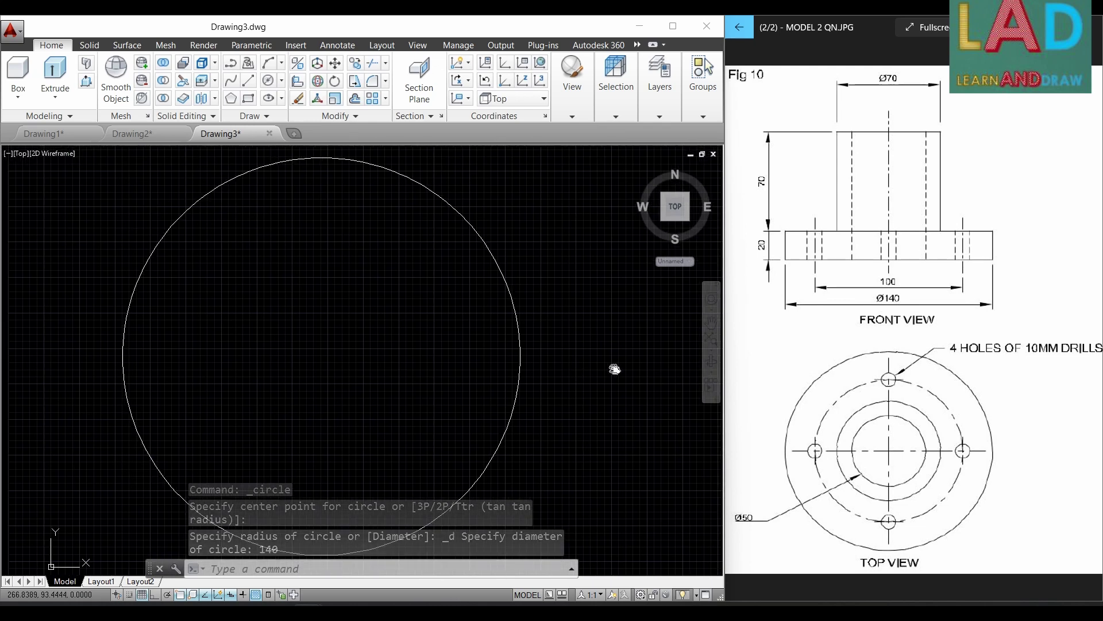
pyautogui.scroll(-2, 628, 369)
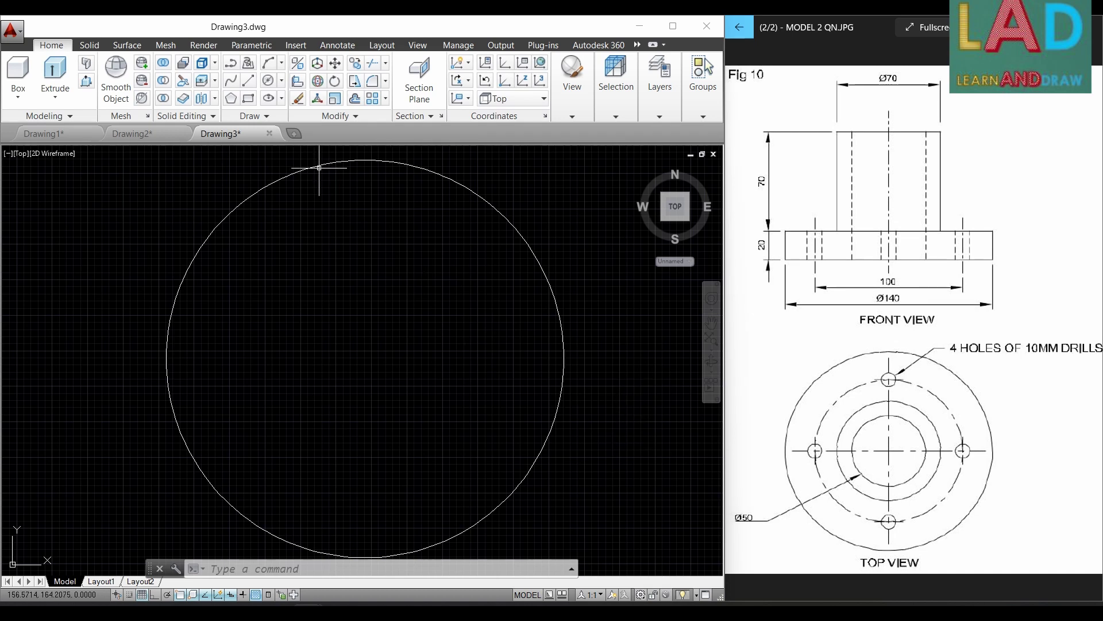
# Draw a concentric circle of diameter 100 inside the flange circle as the hole pitch circle.
pyautogui.click(281, 81)
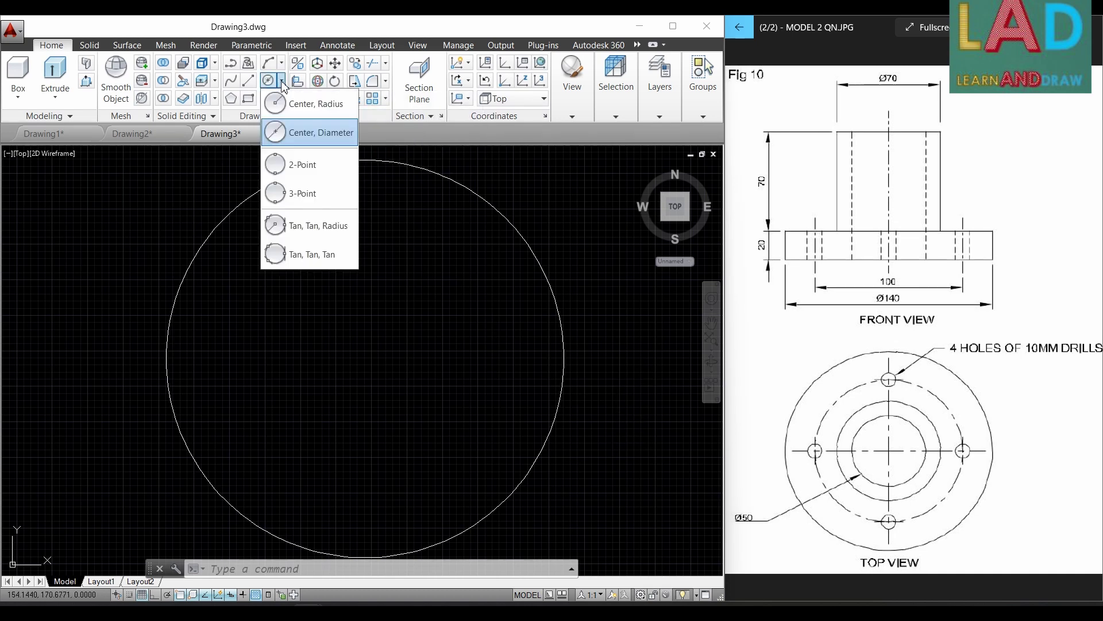
pyautogui.click(308, 133)
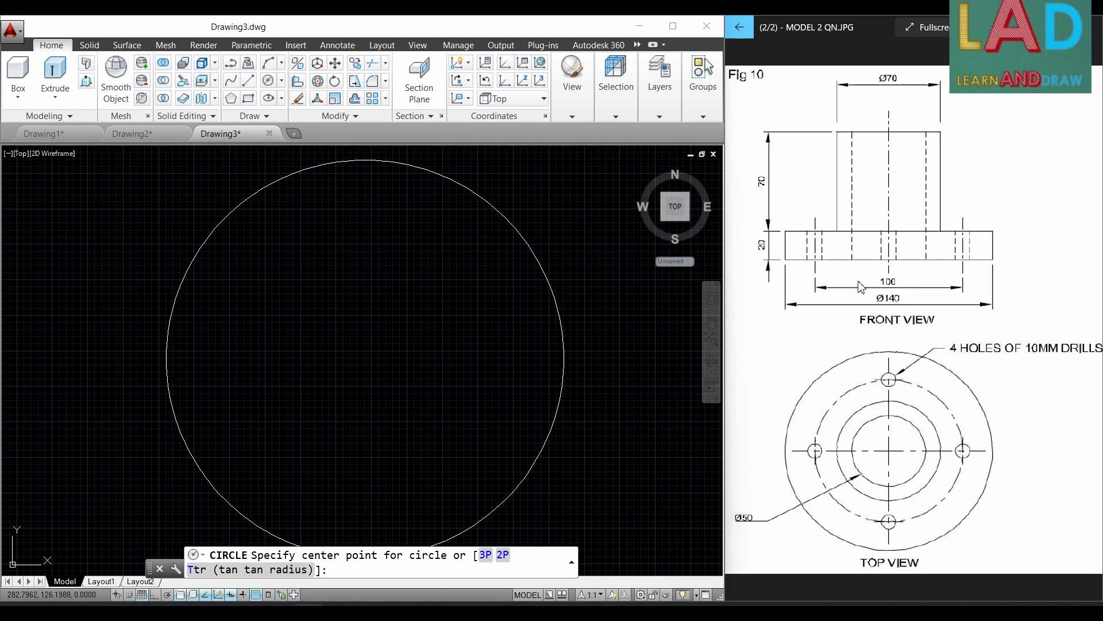
pyautogui.click(365, 359)
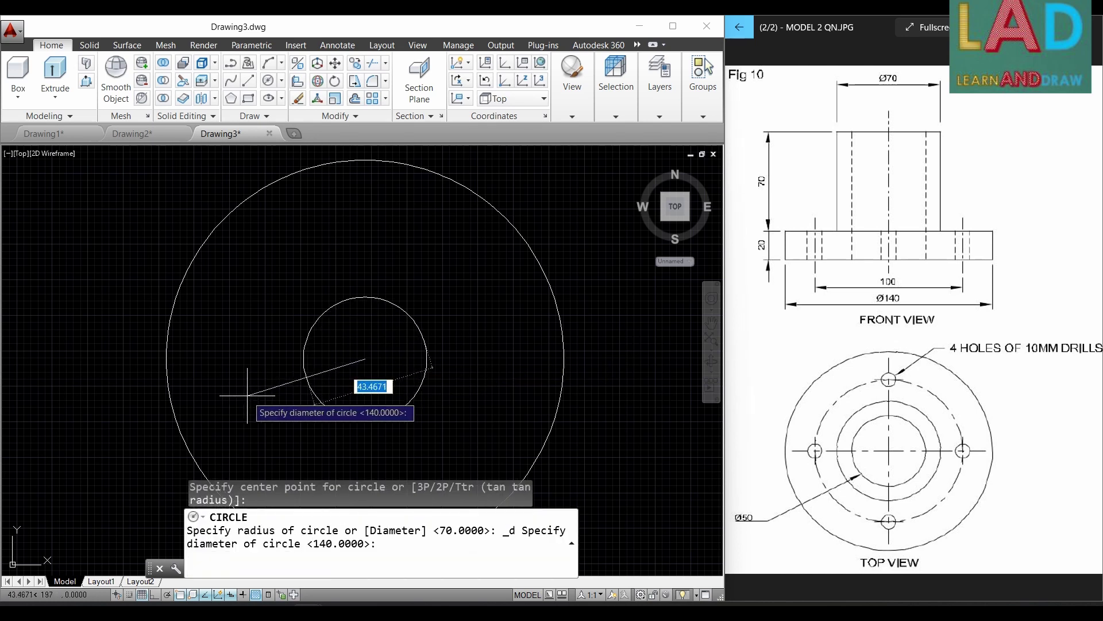
pyautogui.write('100')
pyautogui.press('Return')
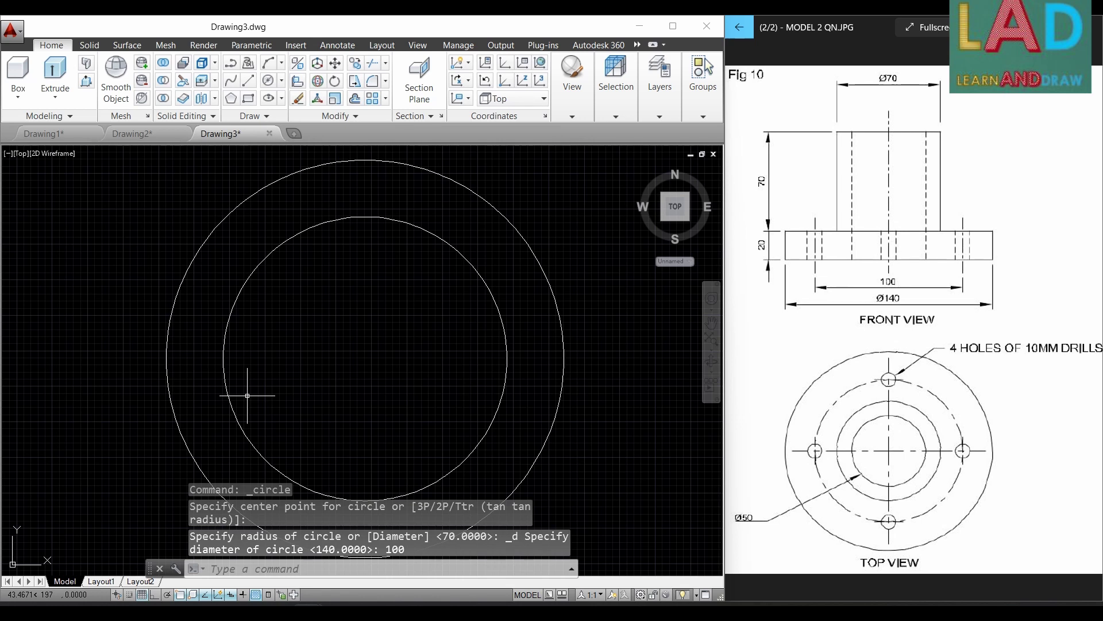
# With Ortho on, draw a horizontal line from the circles' centre leftward past the outer circle.
pyautogui.click(249, 85)
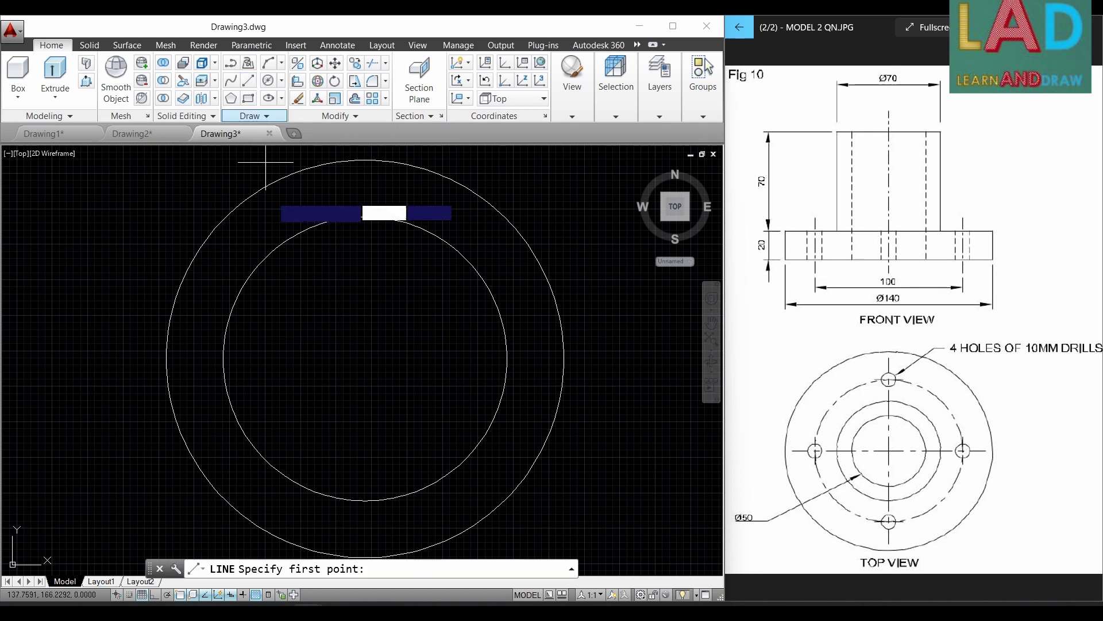
pyautogui.click(365, 358)
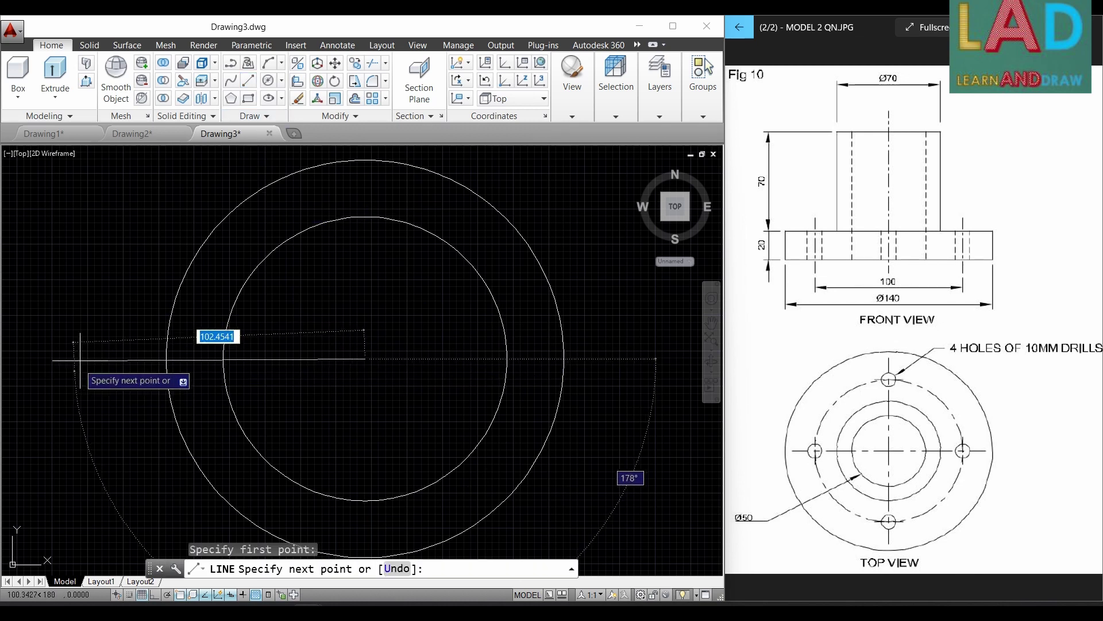
pyautogui.click(154, 593)
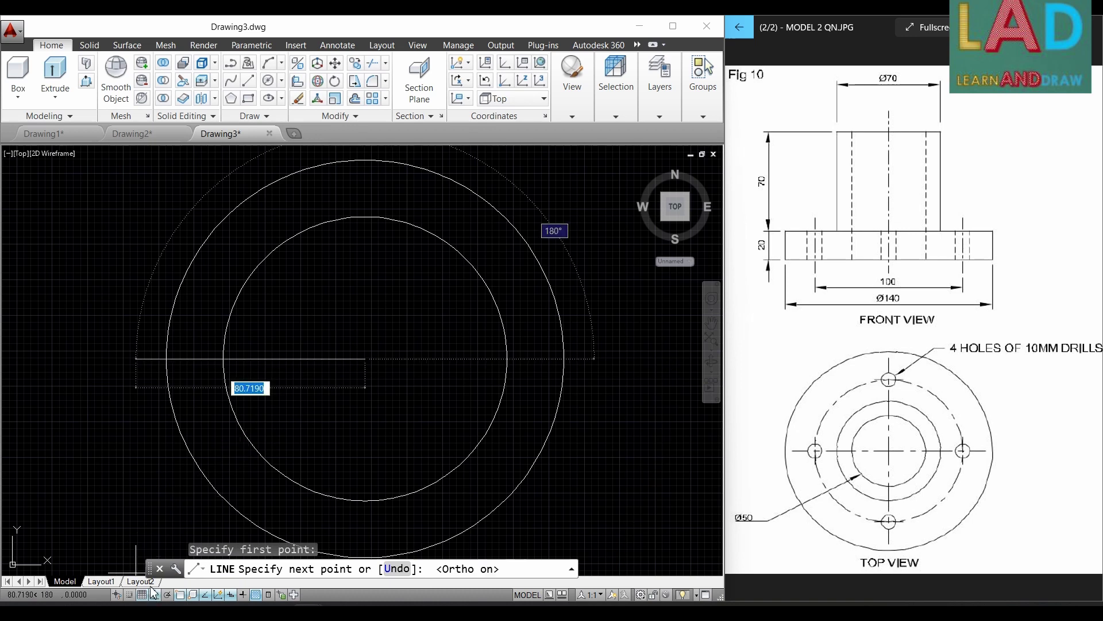
pyautogui.click(92, 358)
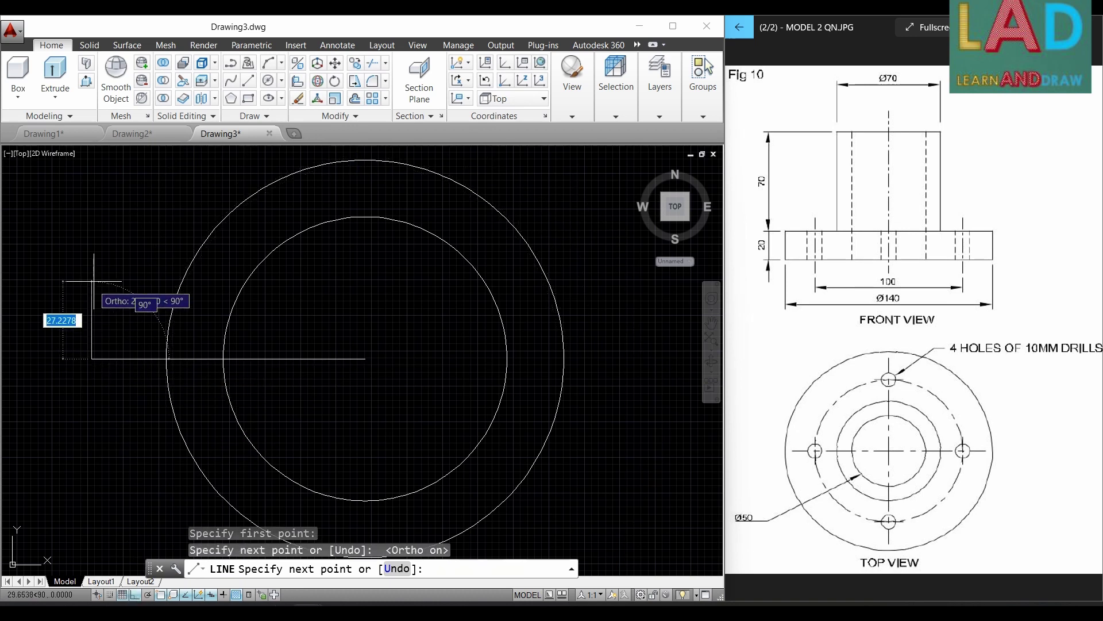
pyautogui.rightClick(101, 258)
pyautogui.click(123, 282)
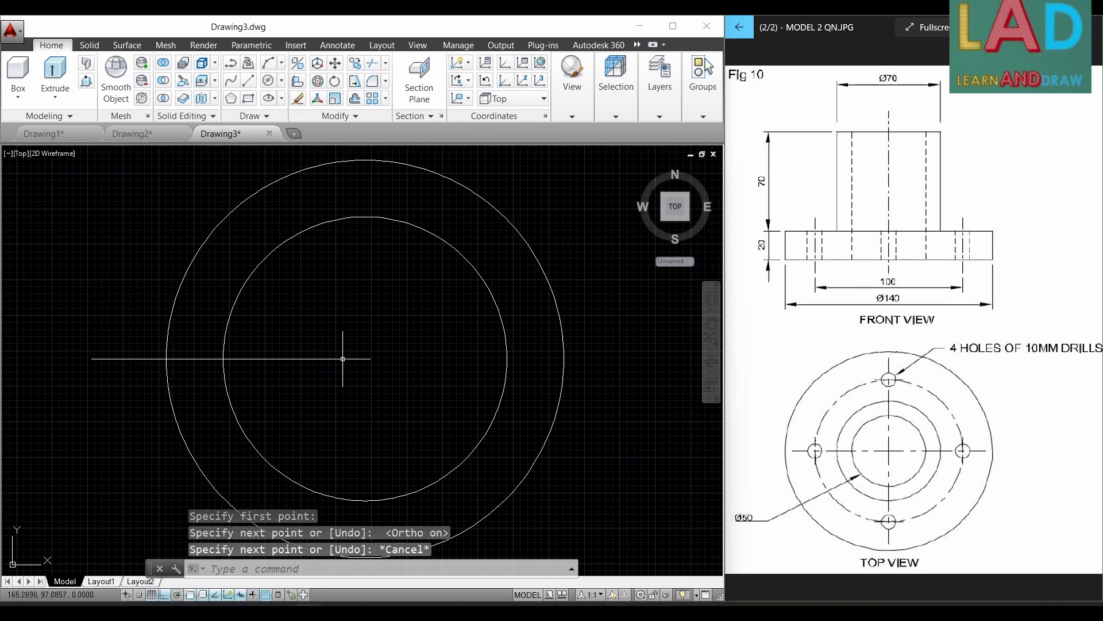
# Draw a horizontal line from the circles' centre rightward past the outer circle.
pyautogui.rightClick(354, 321)
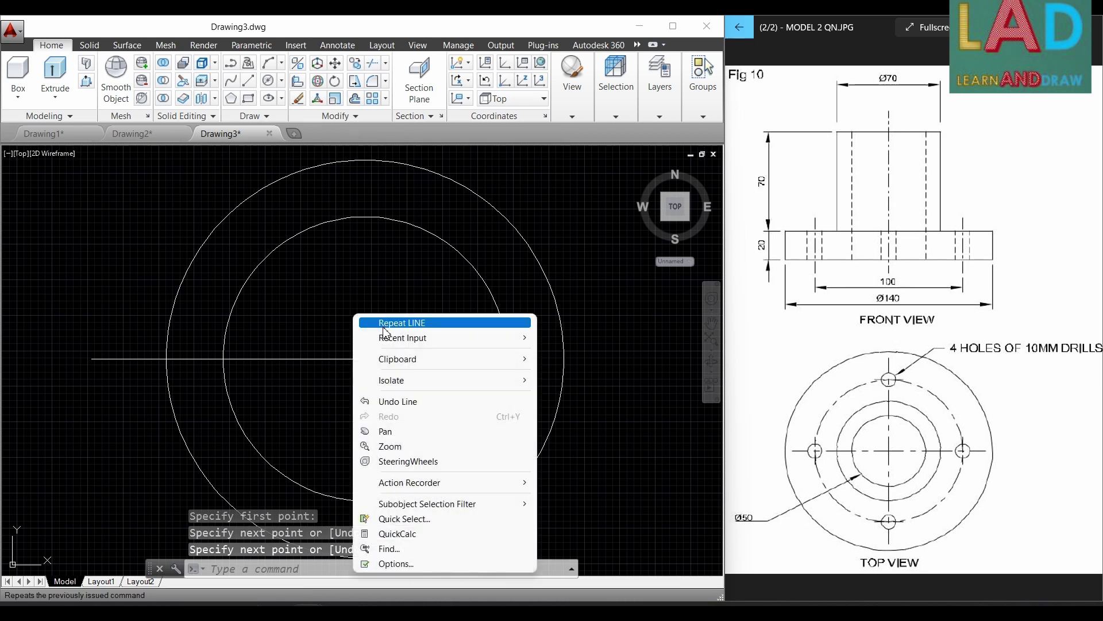
pyautogui.click(382, 324)
pyautogui.click(365, 358)
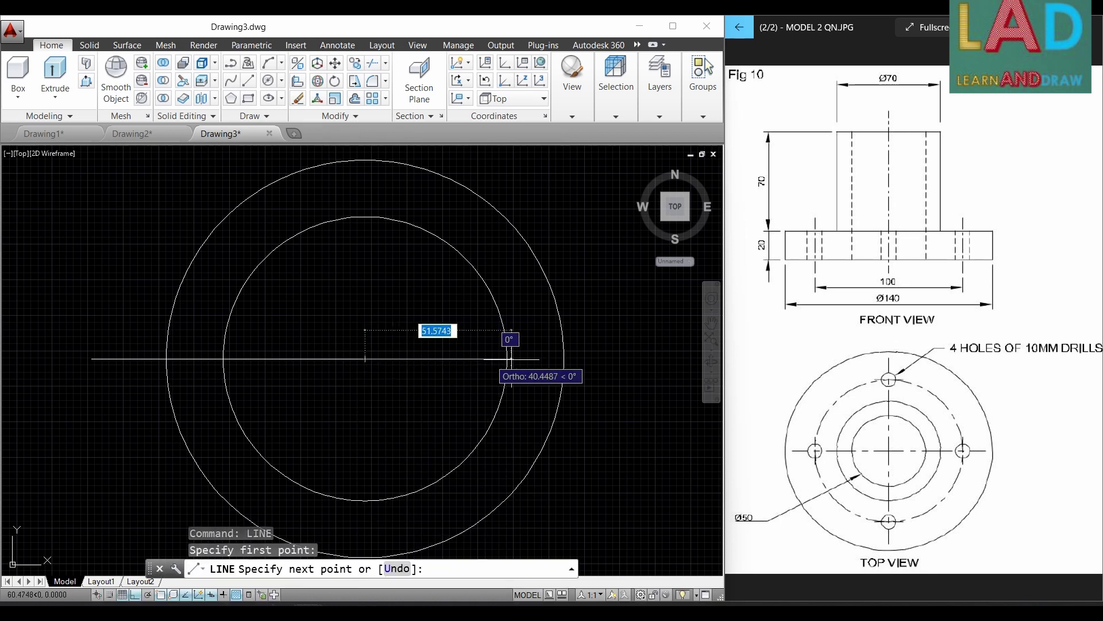
pyautogui.rightClick(615, 302)
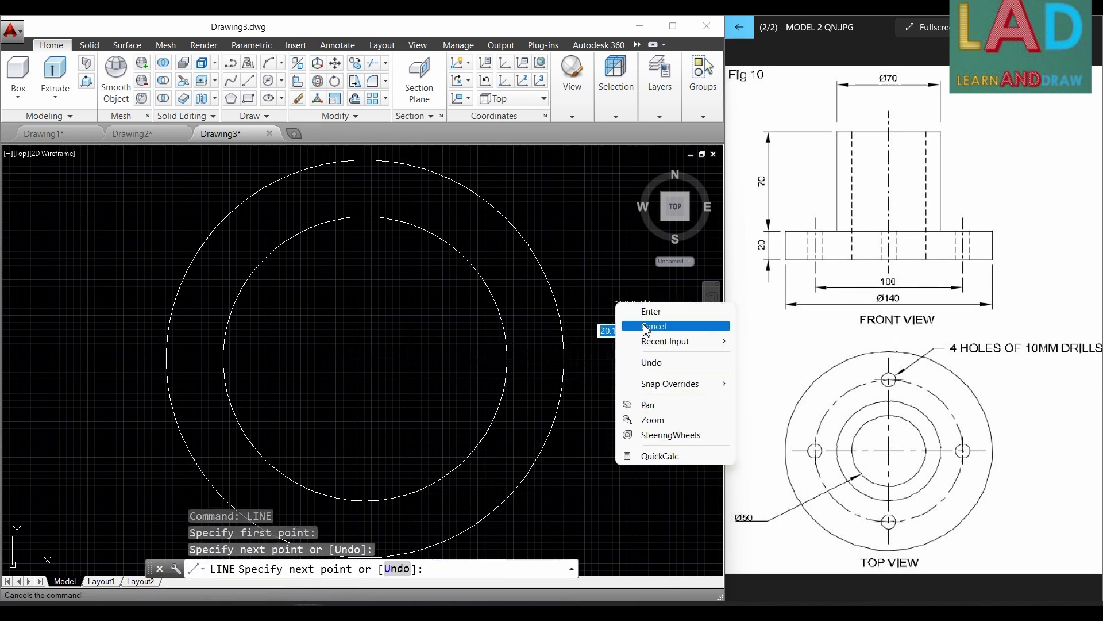
pyautogui.click(643, 322)
# Try to draw a vertical line from the circles' centre up towards the outer circle.
pyautogui.rightClick(407, 313)
pyautogui.click(416, 319)
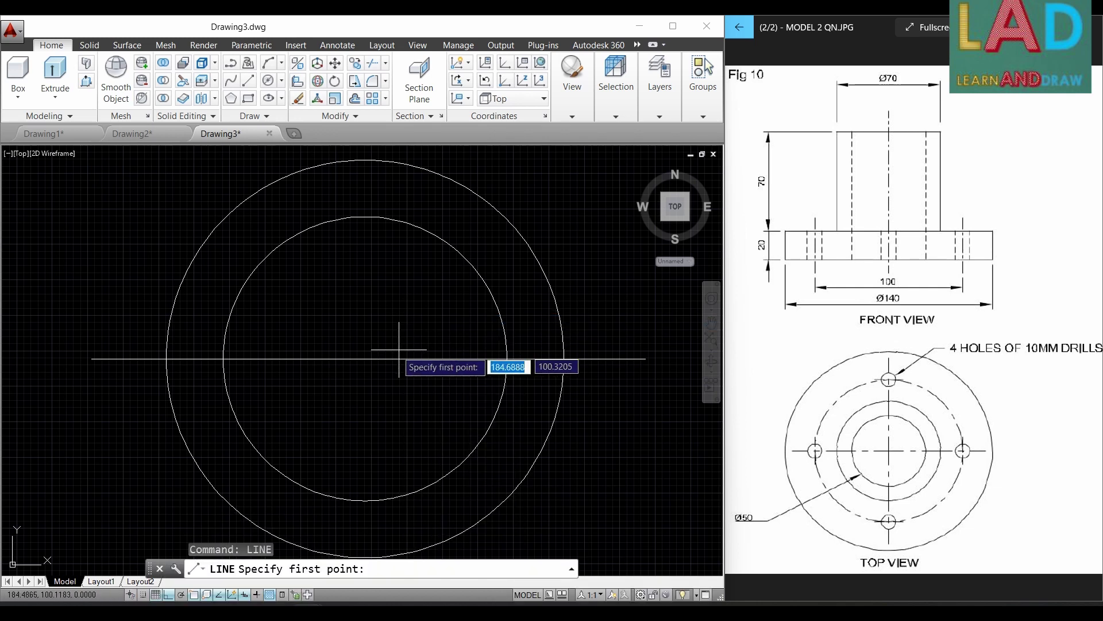
pyautogui.click(365, 358)
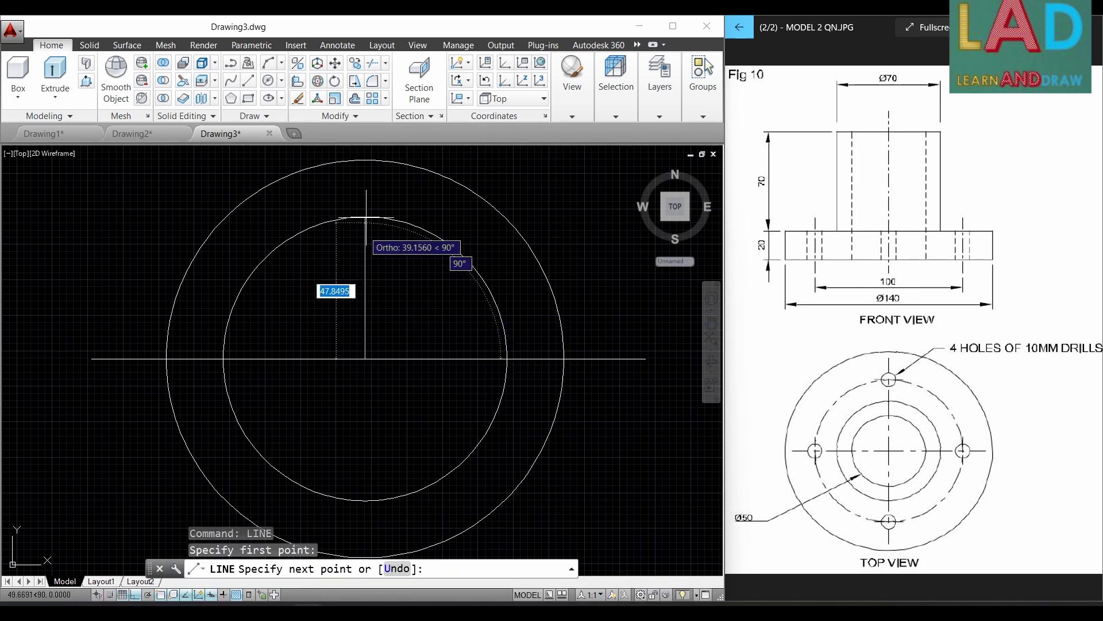
pyautogui.click(373, 164)
pyautogui.rightClick(506, 175)
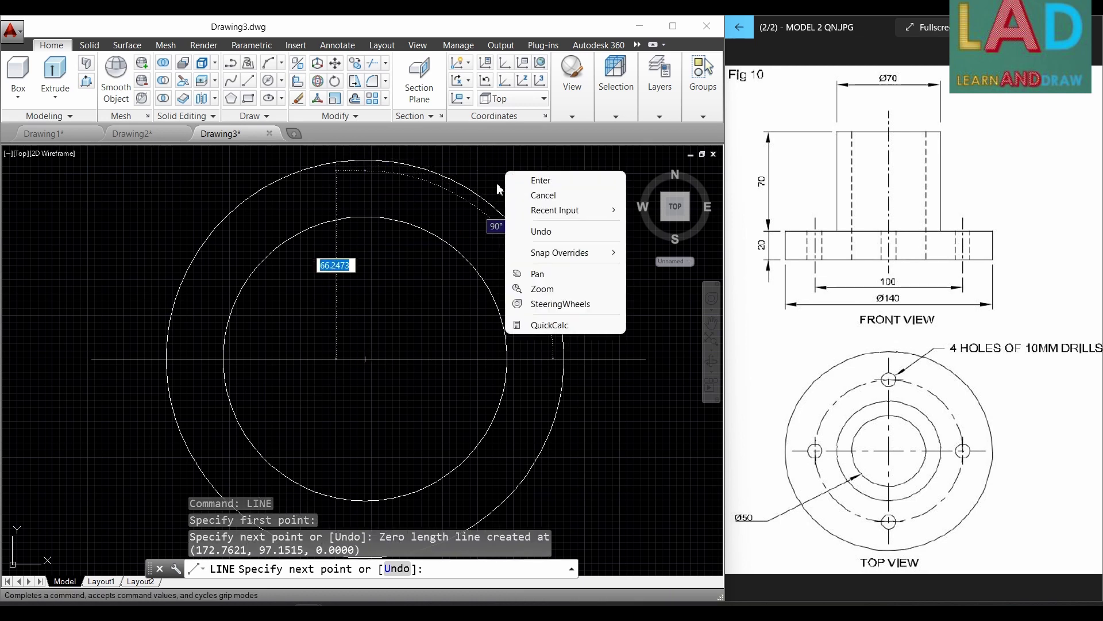
pyautogui.click(529, 183)
# Draw a vertical line from the circles' centre upward, ending between the pitch circle and the outer circle.
pyautogui.rightClick(390, 318)
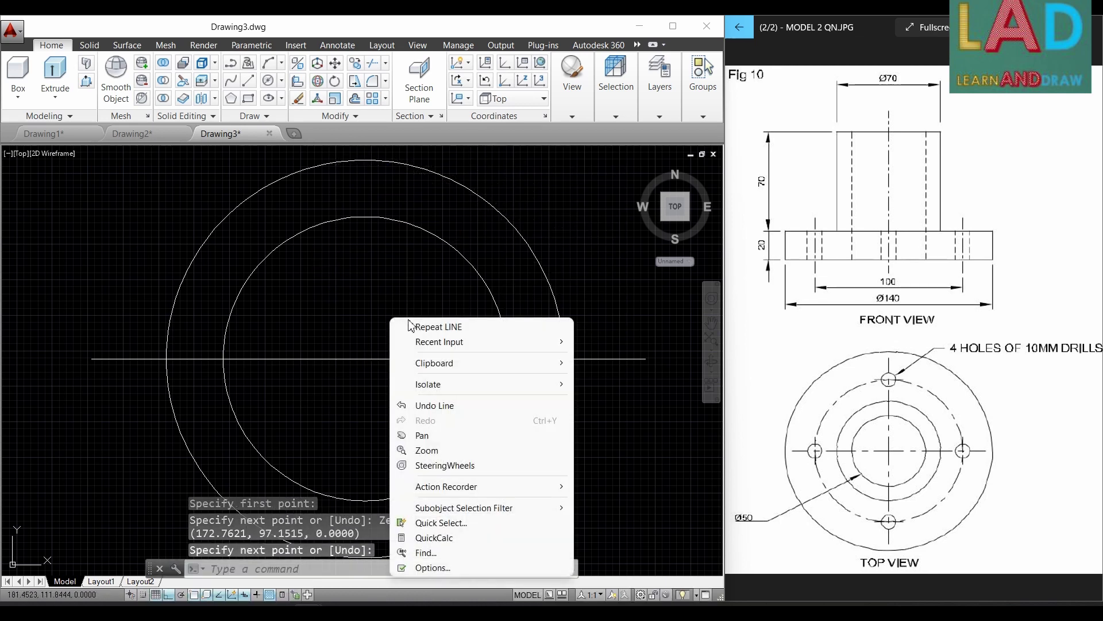
pyautogui.click(402, 323)
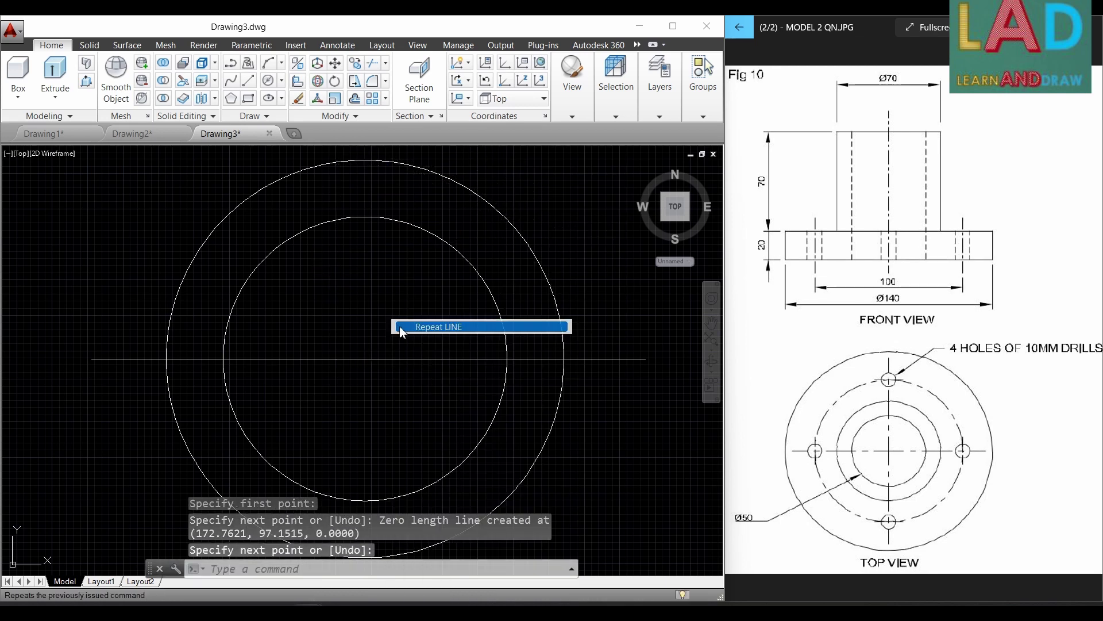
pyautogui.click(364, 359)
pyautogui.rightClick(365, 194)
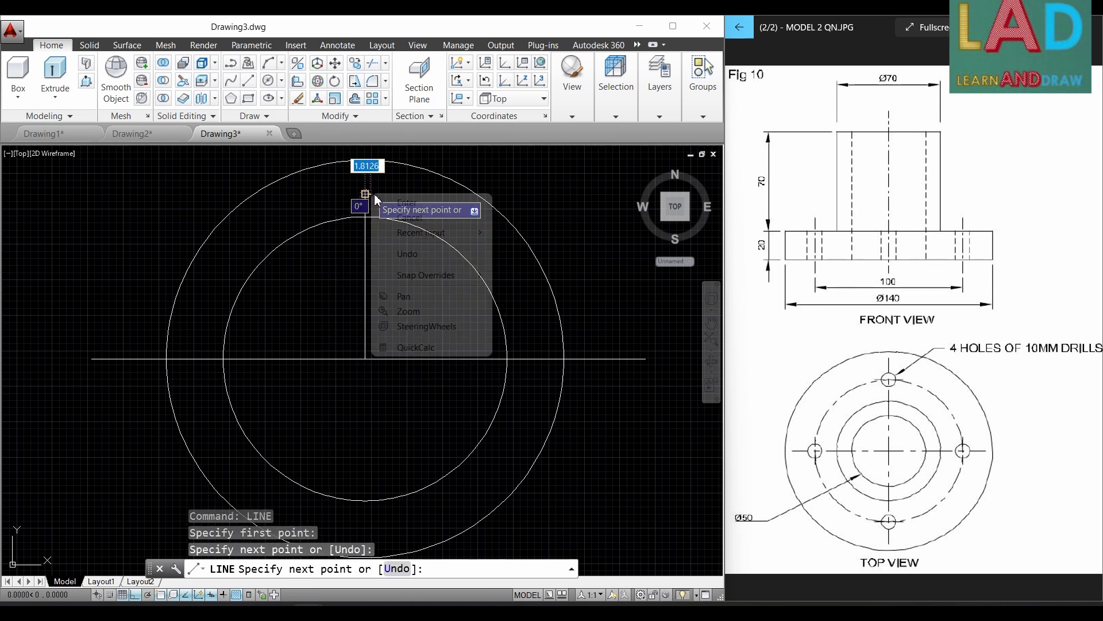
pyautogui.click(405, 203)
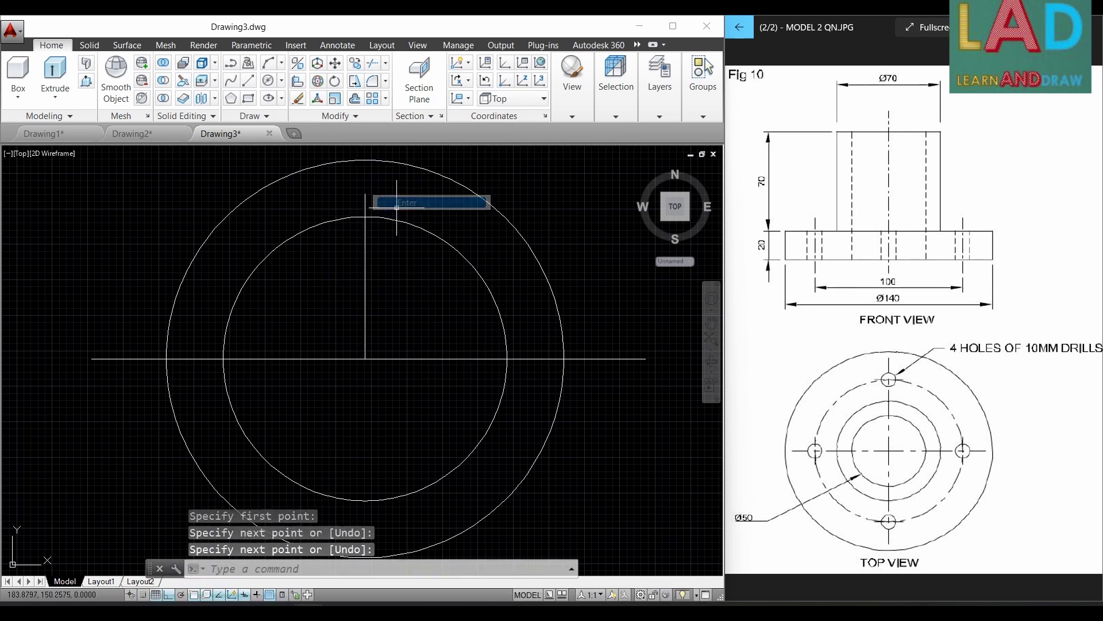
# Draw a vertical line from the circles' centre downward, ending between the pitch circle and the outer circle.
pyautogui.rightClick(408, 208)
pyautogui.click(443, 218)
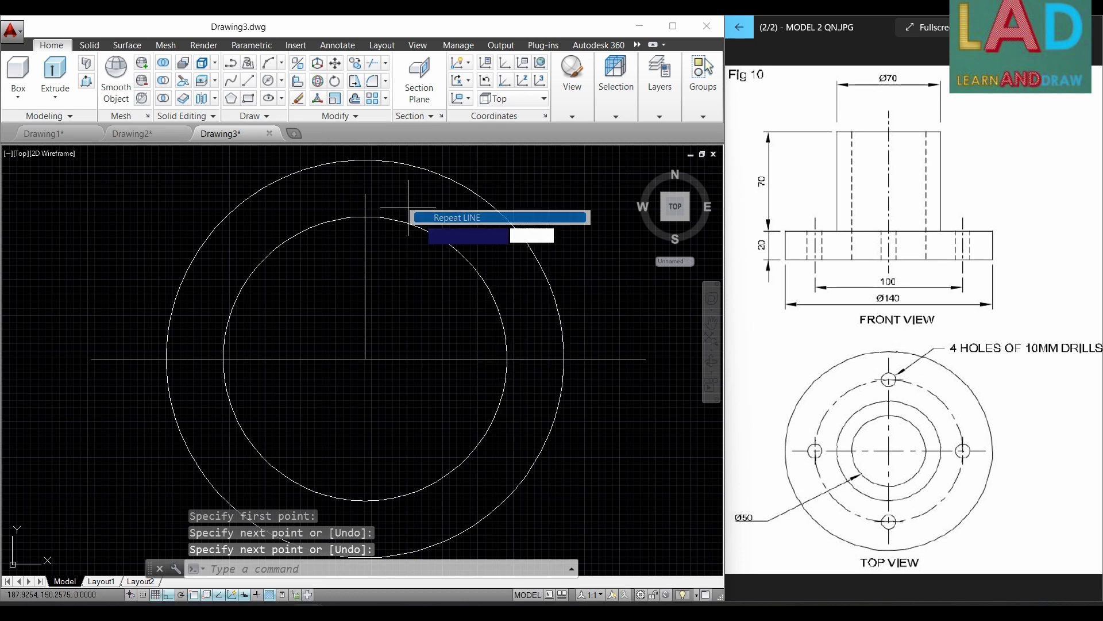
pyautogui.click(365, 359)
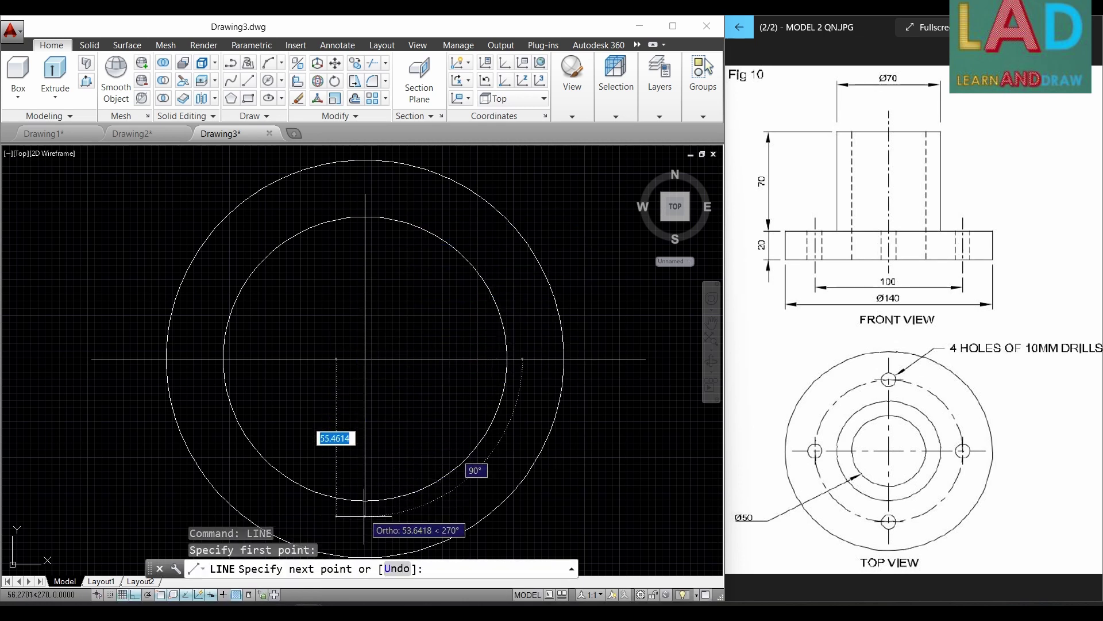
pyautogui.click(364, 534)
pyautogui.rightClick(403, 328)
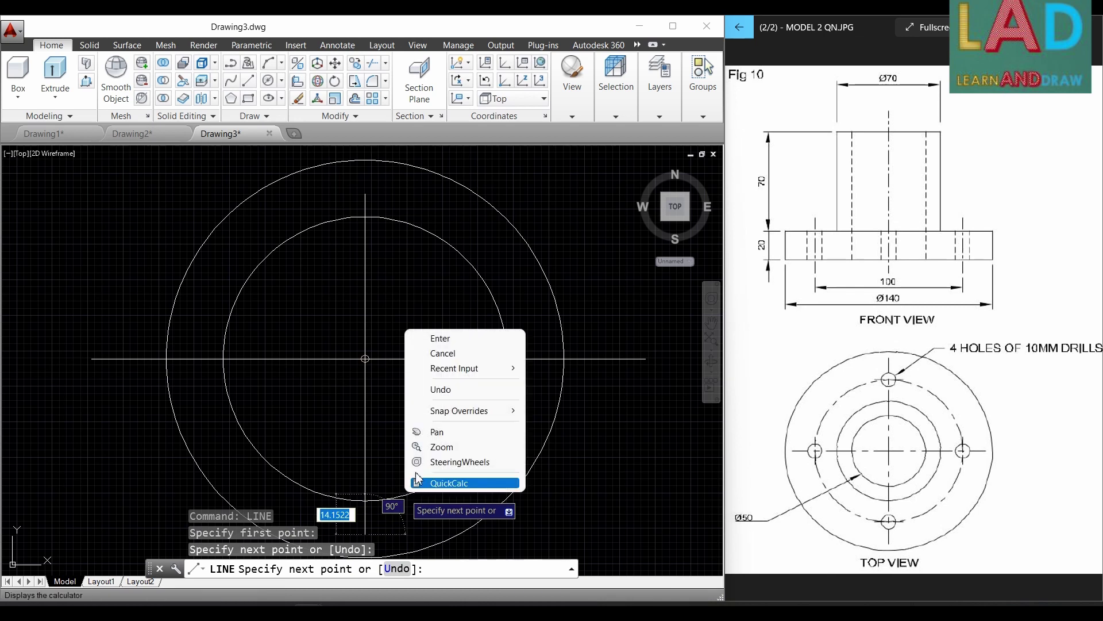
pyautogui.click(425, 339)
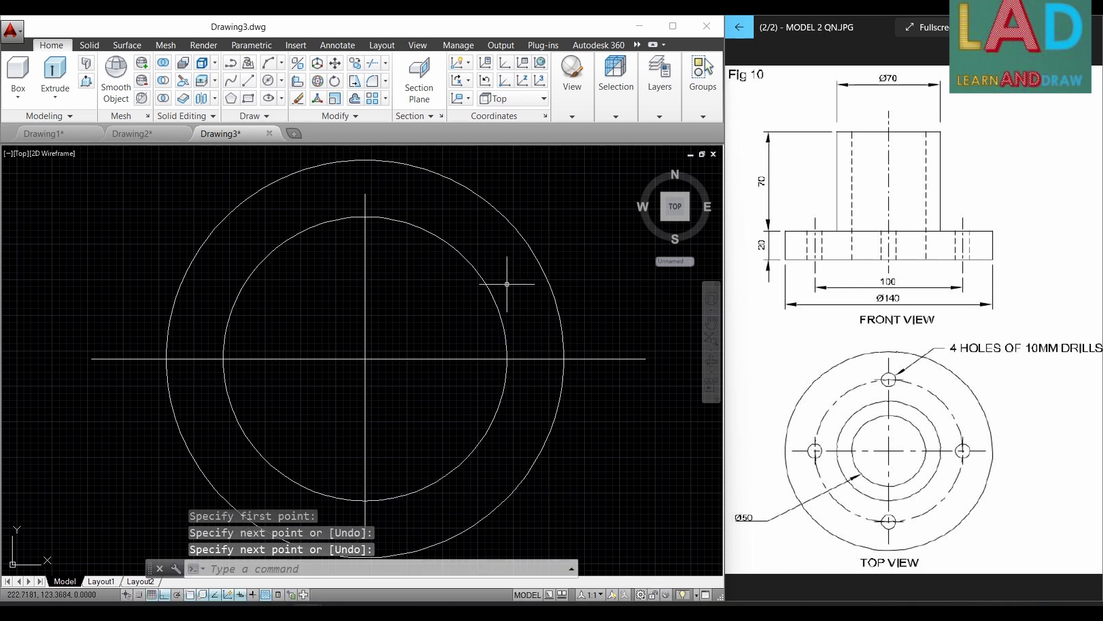
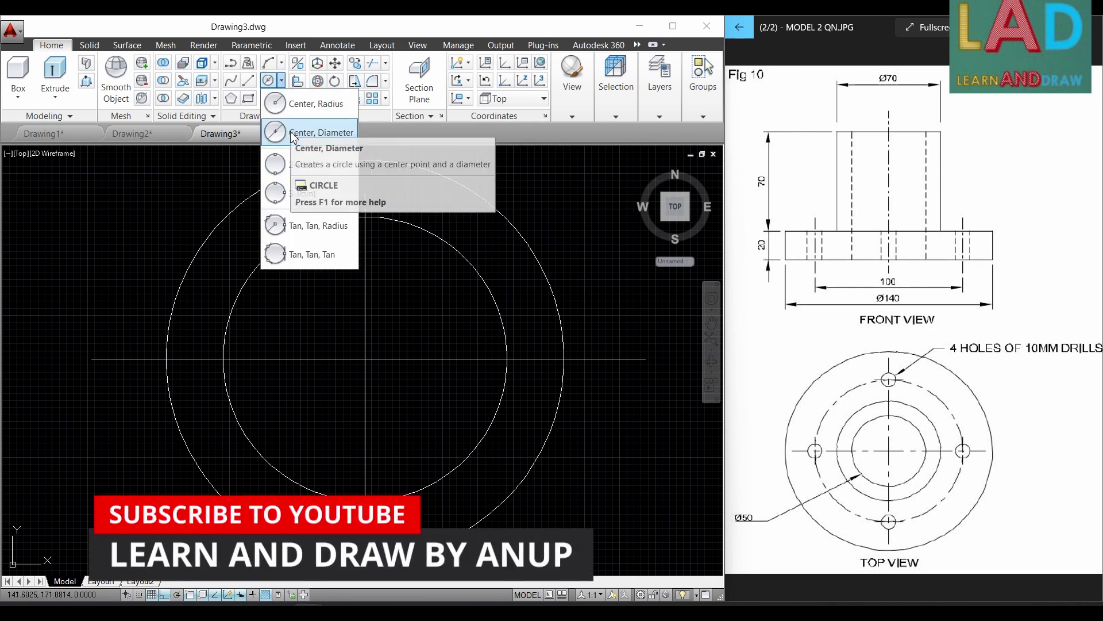
# Draw circles of diameter 10 where the centre lines cross the pitch circle at its top and right.
pyautogui.click(293, 133)
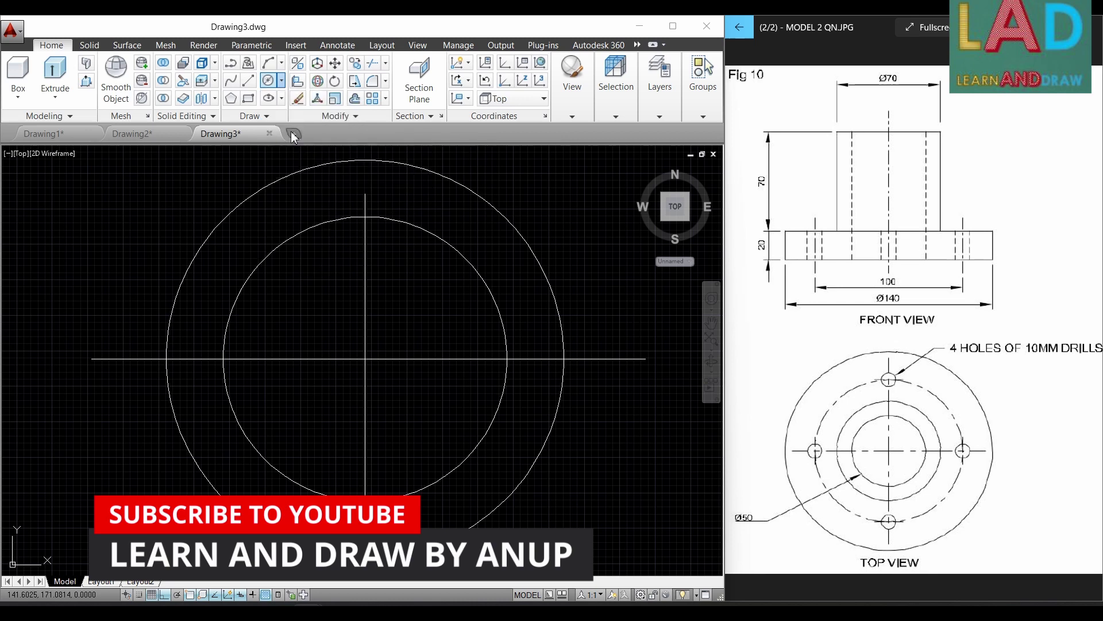
pyautogui.click(365, 216)
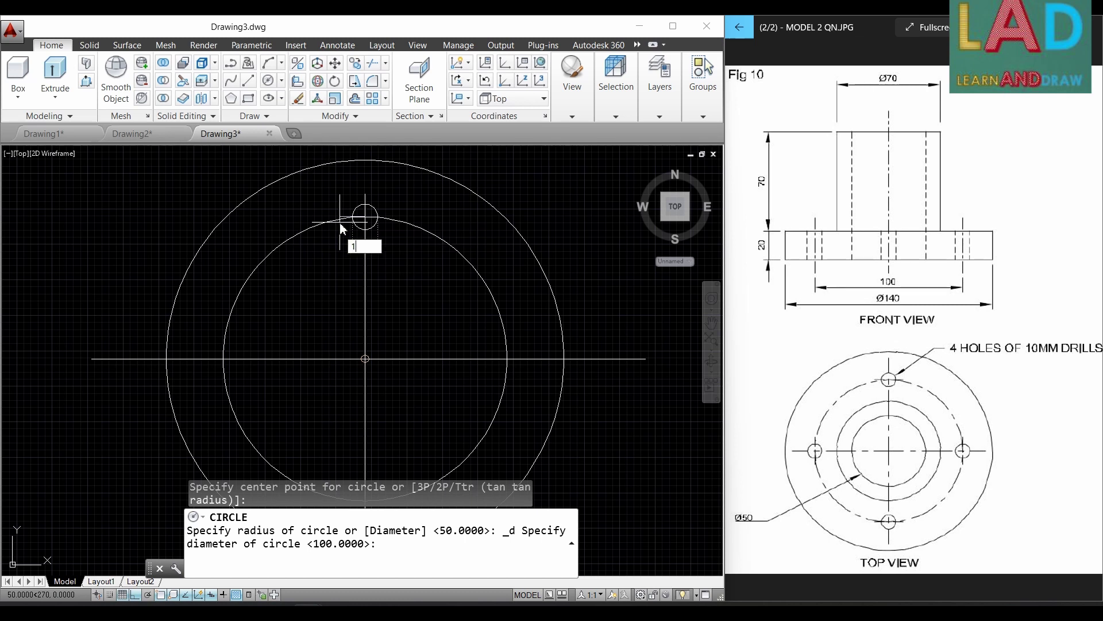
pyautogui.press('Return')
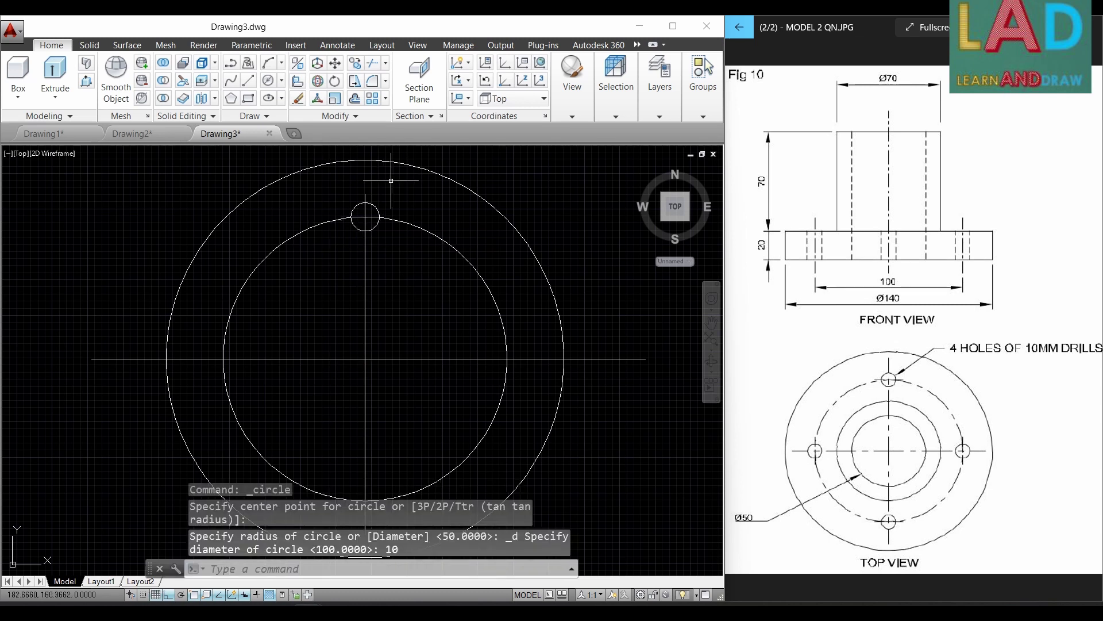
pyautogui.click(281, 80)
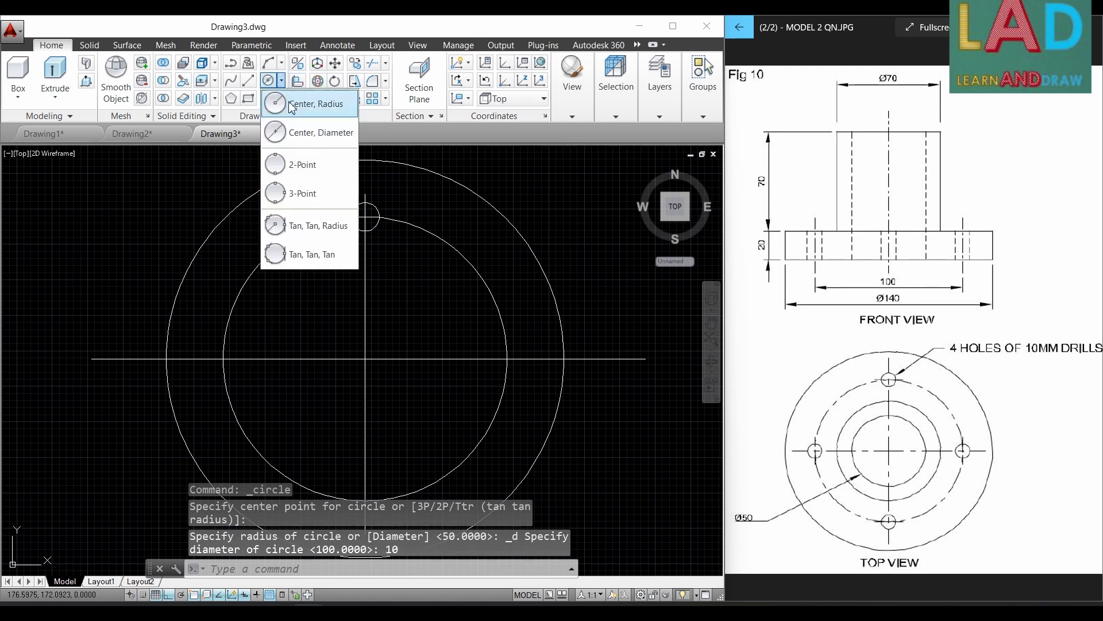
pyautogui.click(278, 130)
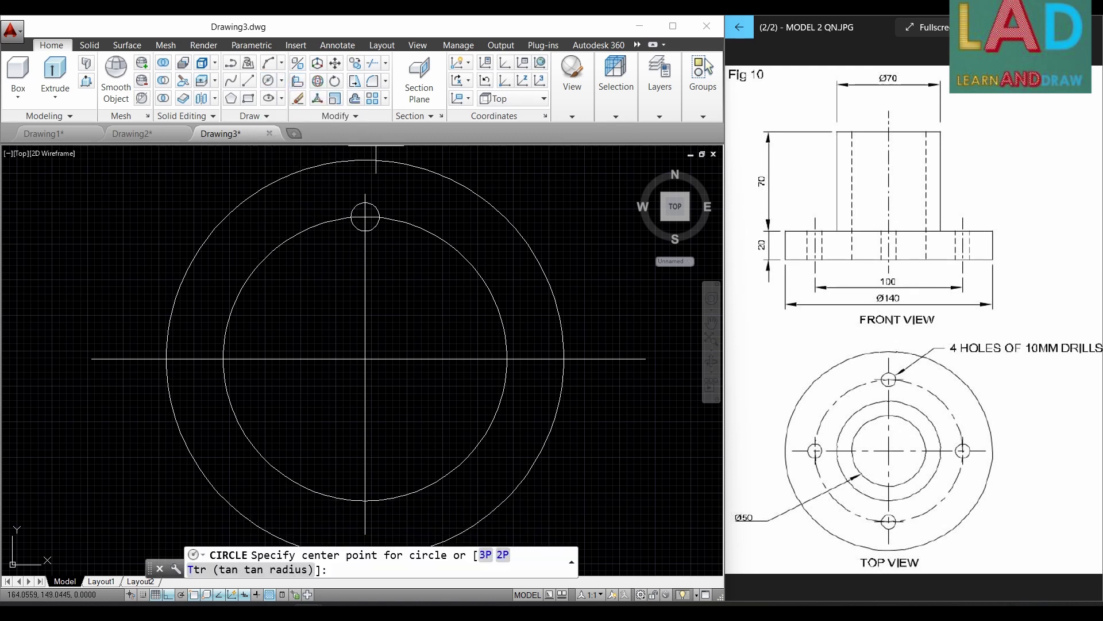
pyautogui.click(506, 358)
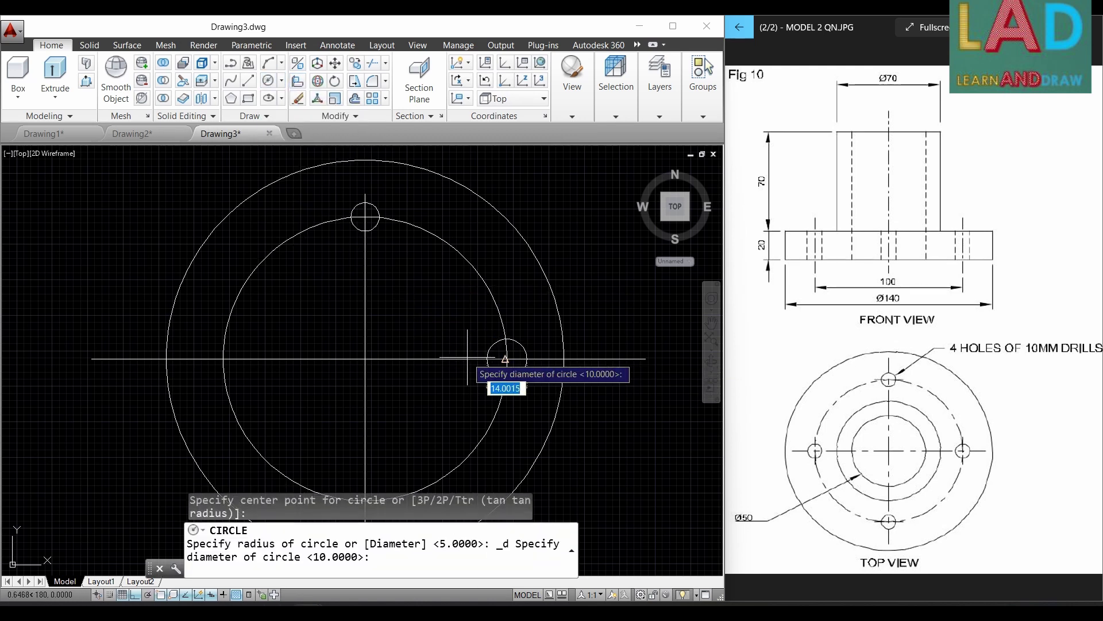
pyautogui.write('10')
pyautogui.press('Return')
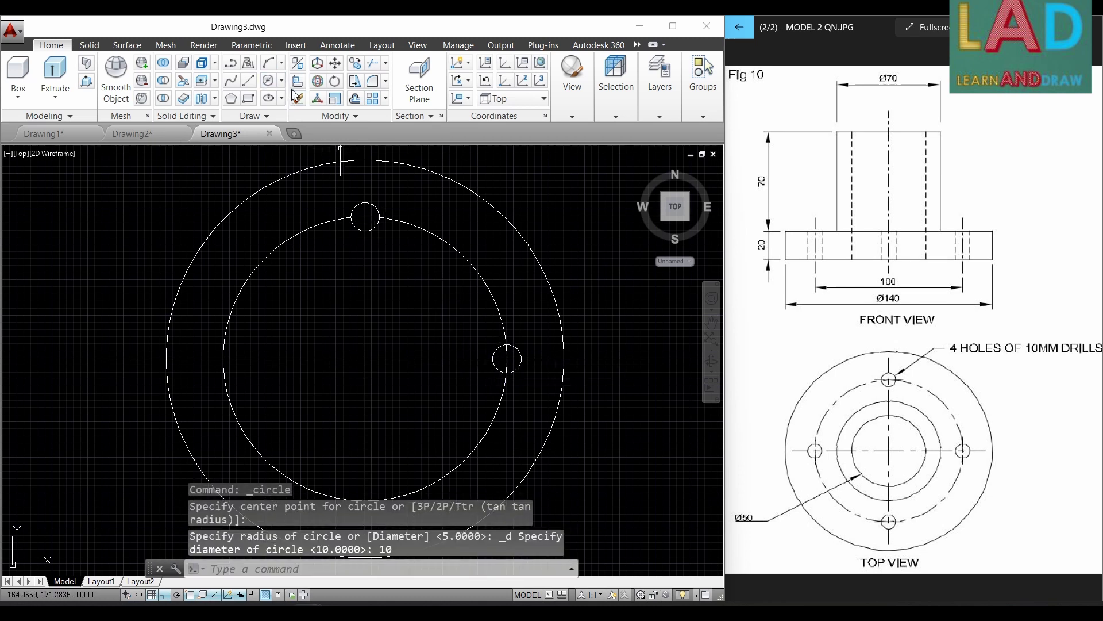
# Draw circles of diameter 10 where the centre lines cross the pitch circle at its bottom and left.
pyautogui.click(282, 81)
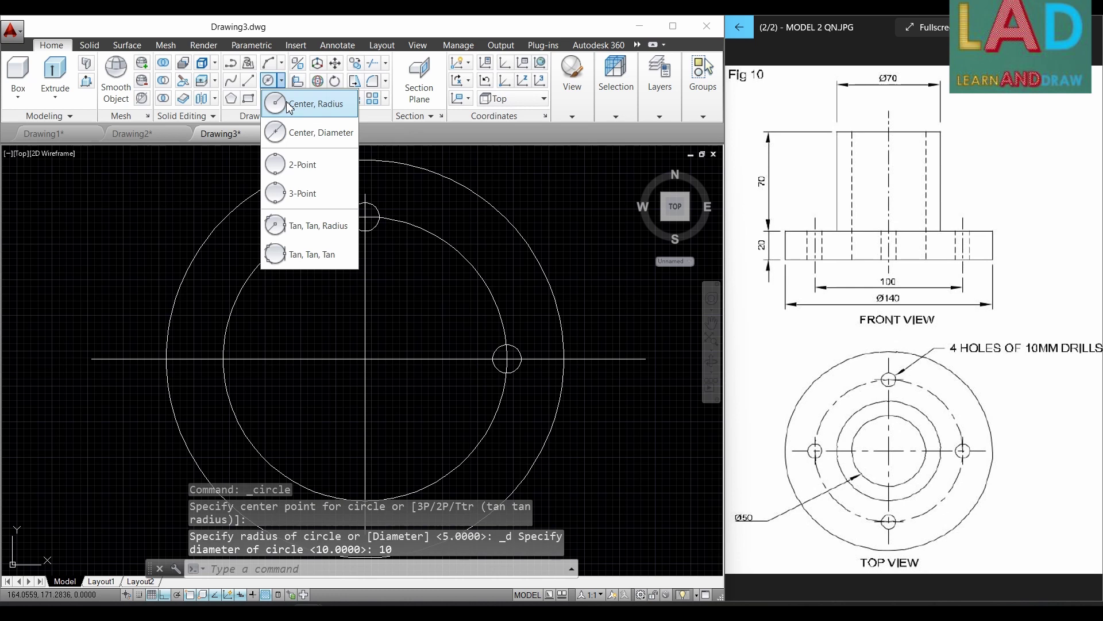
pyautogui.click(308, 136)
pyautogui.click(365, 499)
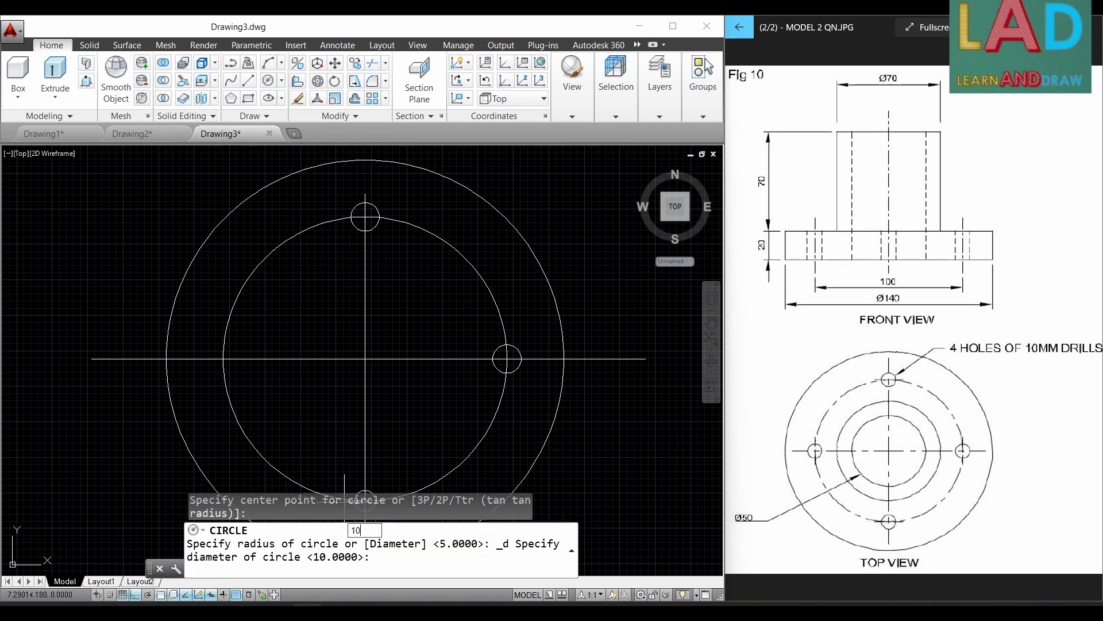
pyautogui.press('Return')
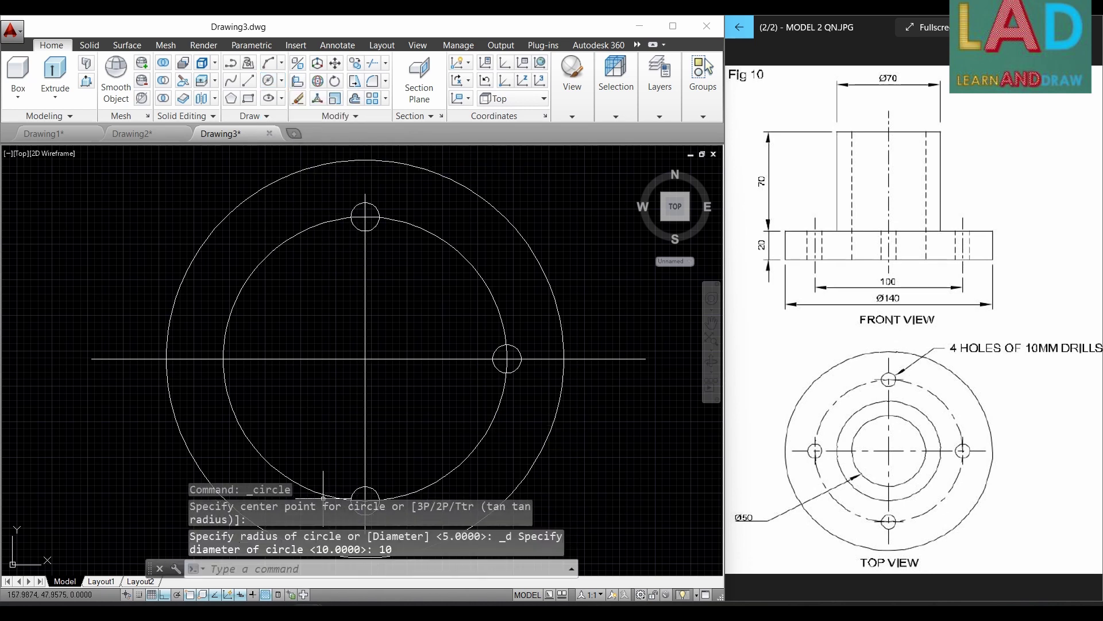
pyautogui.click(282, 80)
pyautogui.click(308, 132)
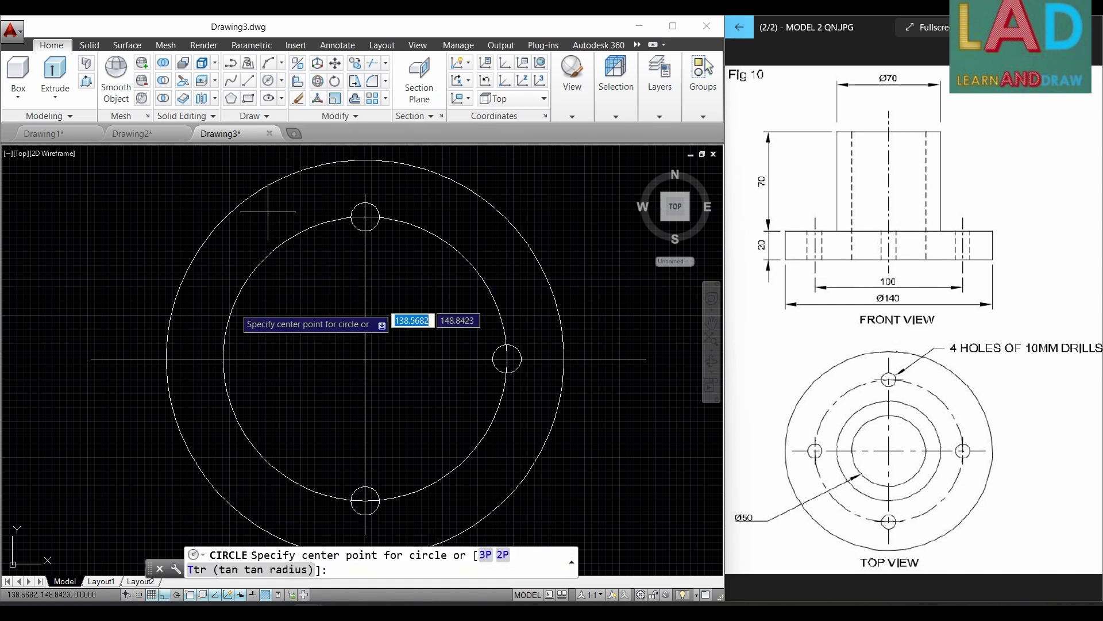
pyautogui.click(223, 359)
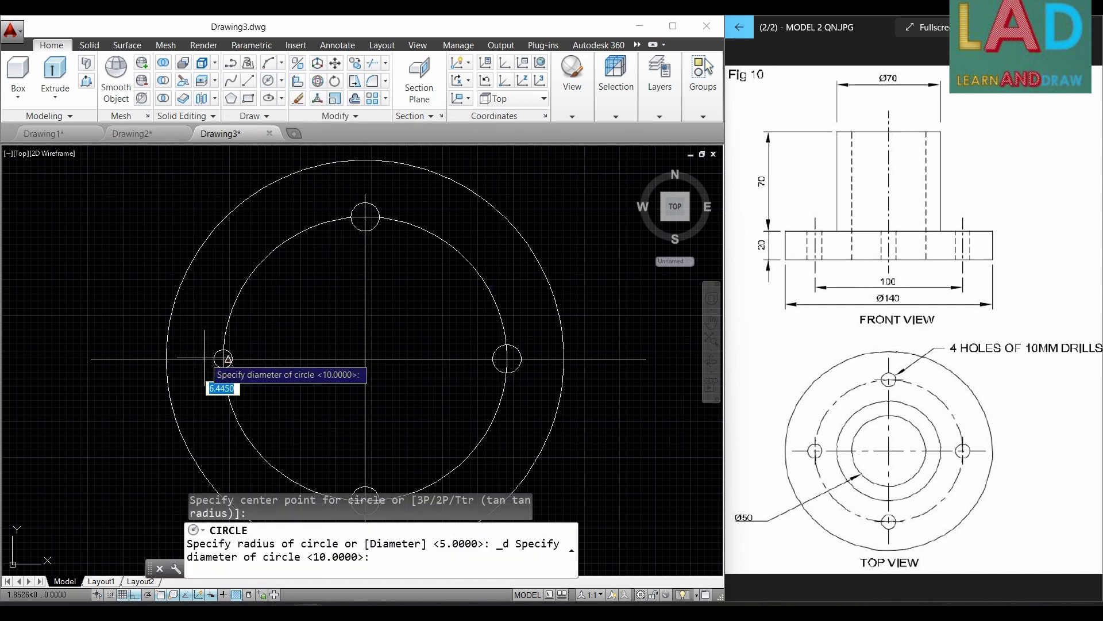
pyautogui.write('10')
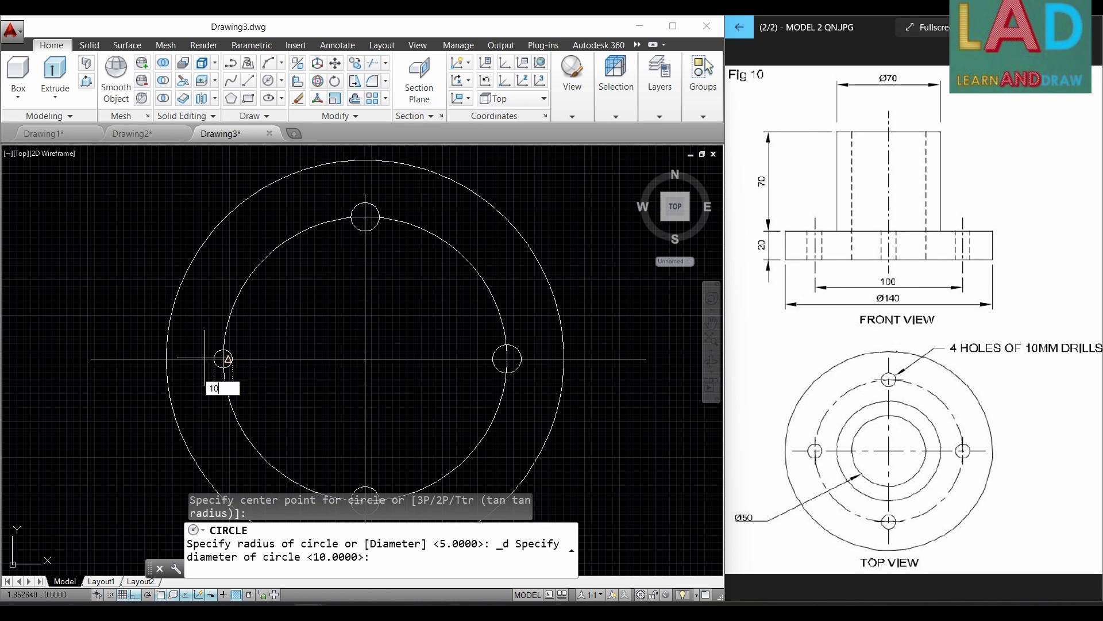
pyautogui.press('Return')
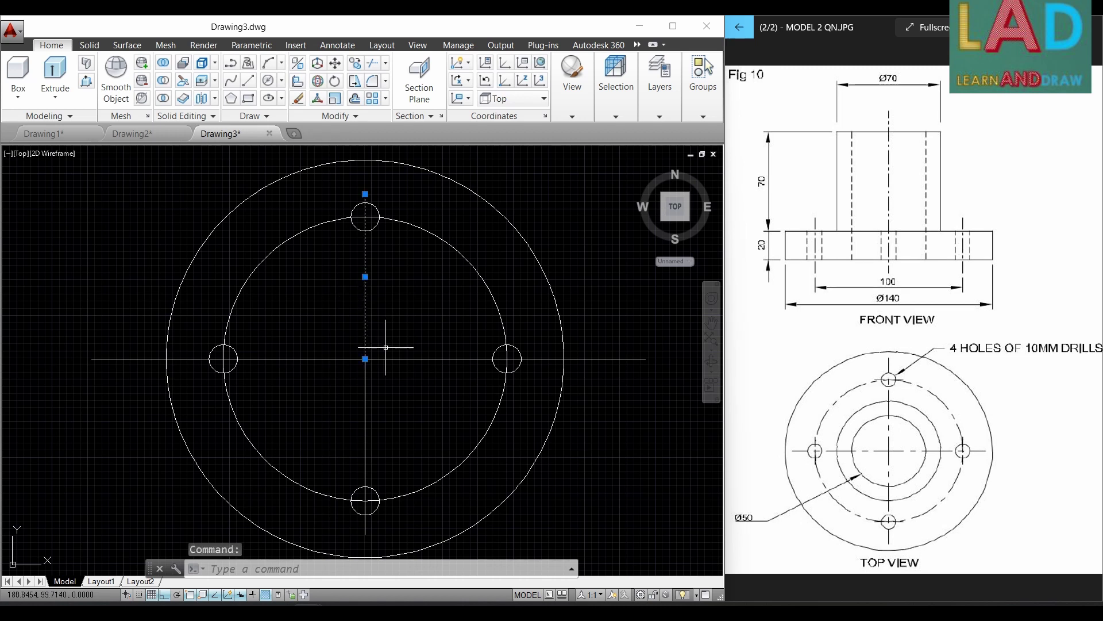
# Erase the four centre line segments and the diameter 100 pitch circle, keeping the flange and hole circles.
pyautogui.click(400, 359)
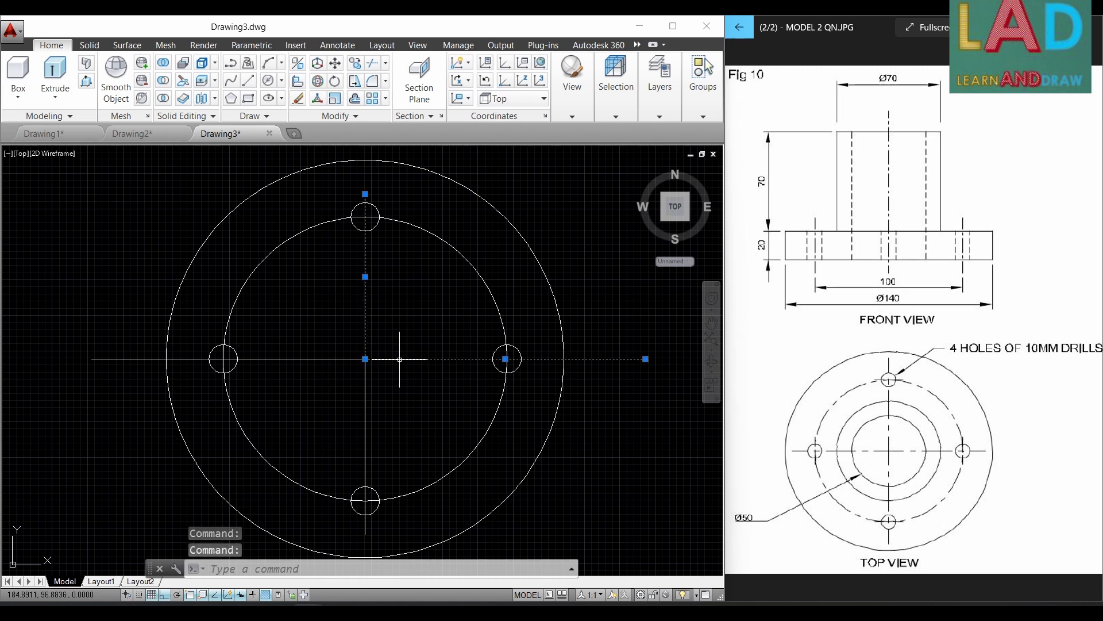
pyautogui.click(364, 407)
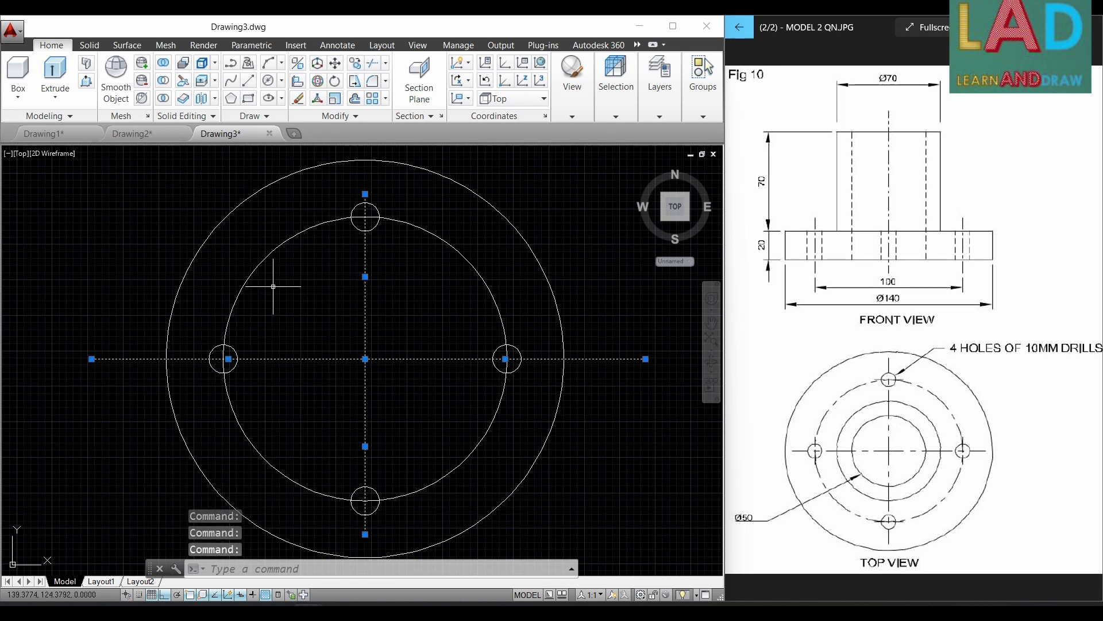
pyautogui.click(265, 256)
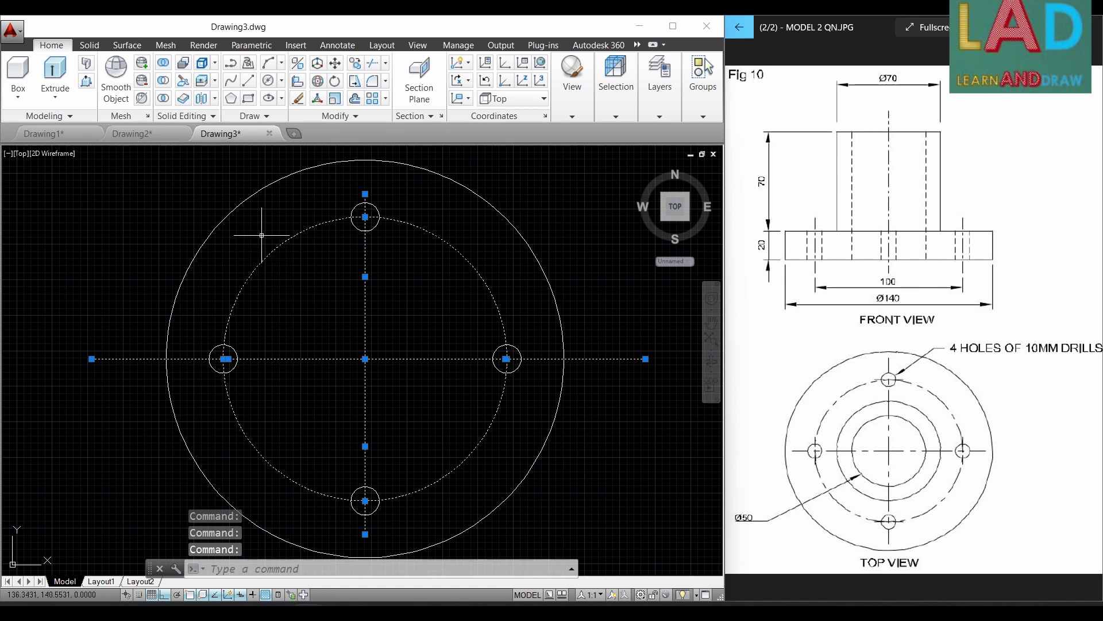
pyautogui.press('Delete')
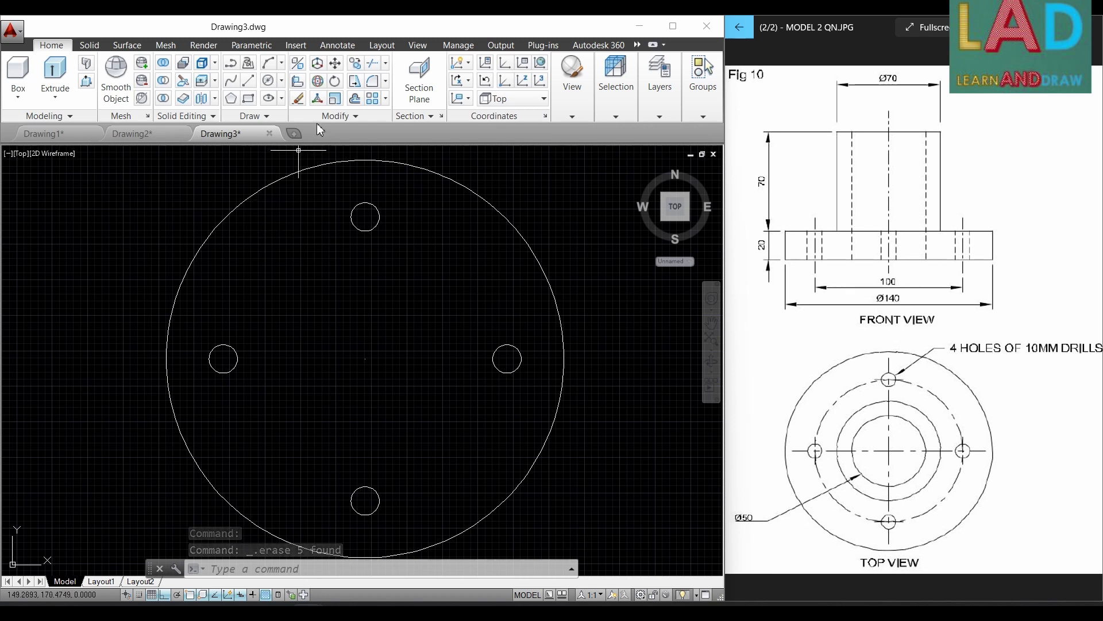
# Switch the drawing to the SE Isometric view.
pyautogui.click(418, 46)
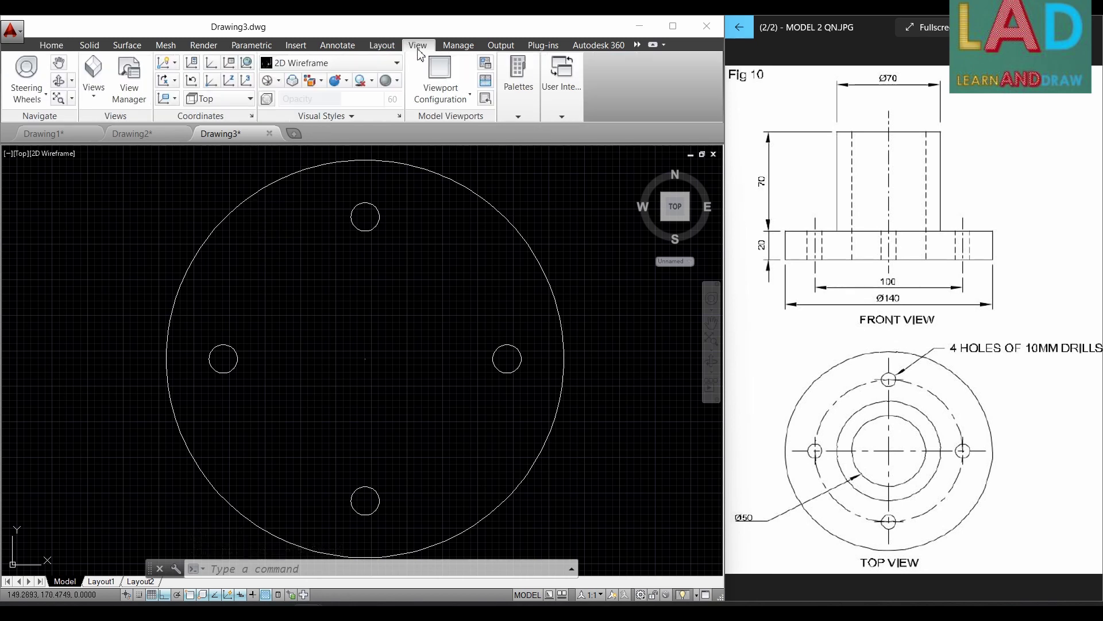
pyautogui.click(93, 92)
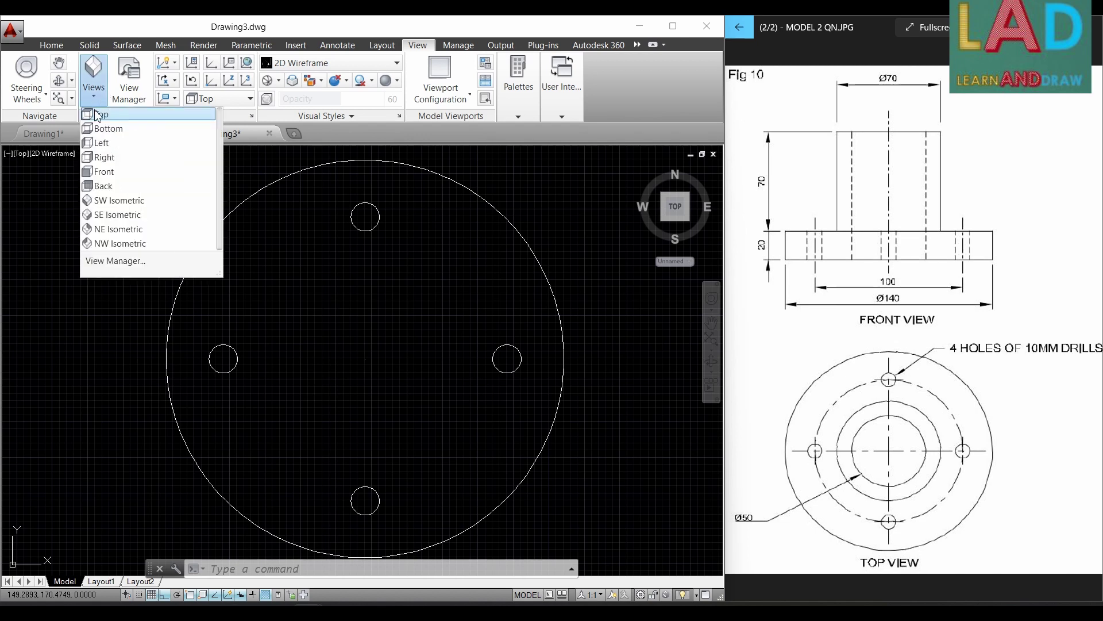
pyautogui.click(108, 213)
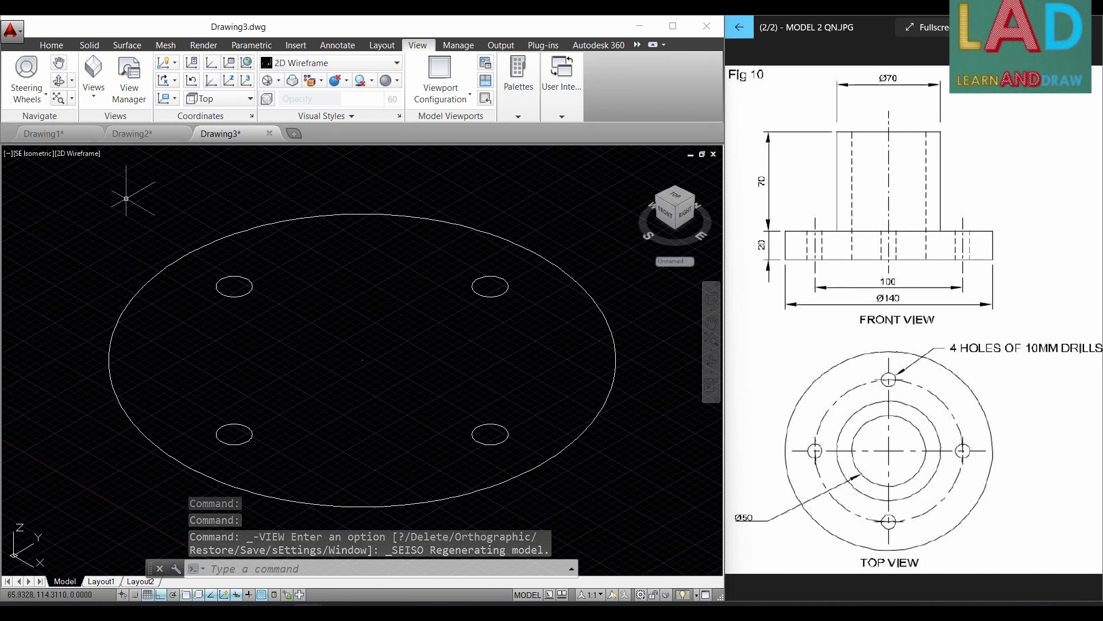
# Extrude the flange circle and the four hole circles together to a height of 20.
pyautogui.click(51, 45)
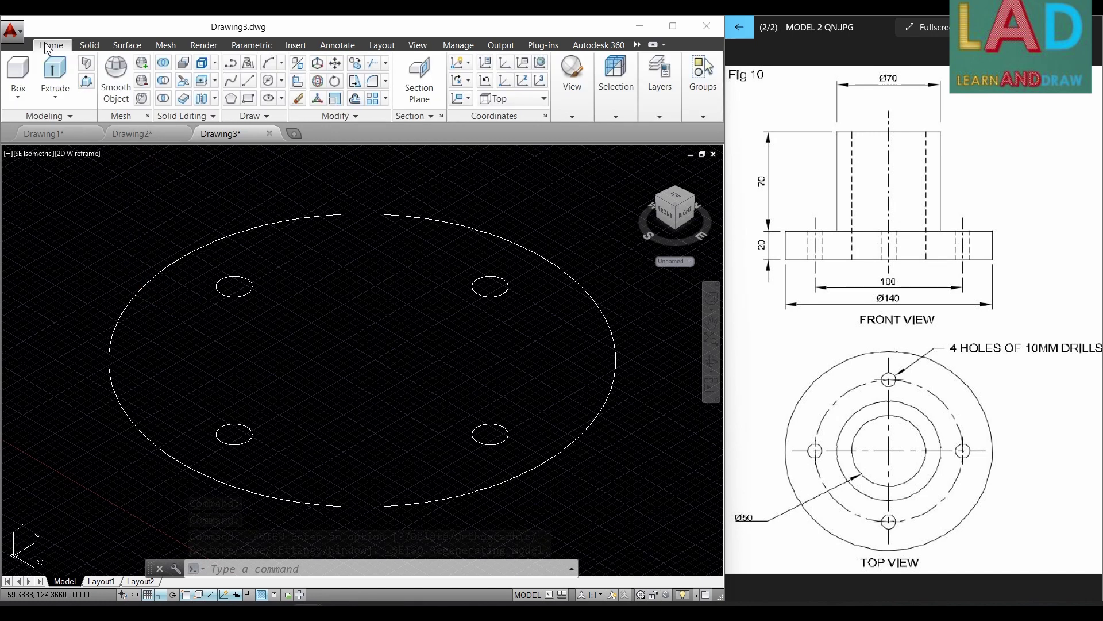
pyautogui.click(53, 76)
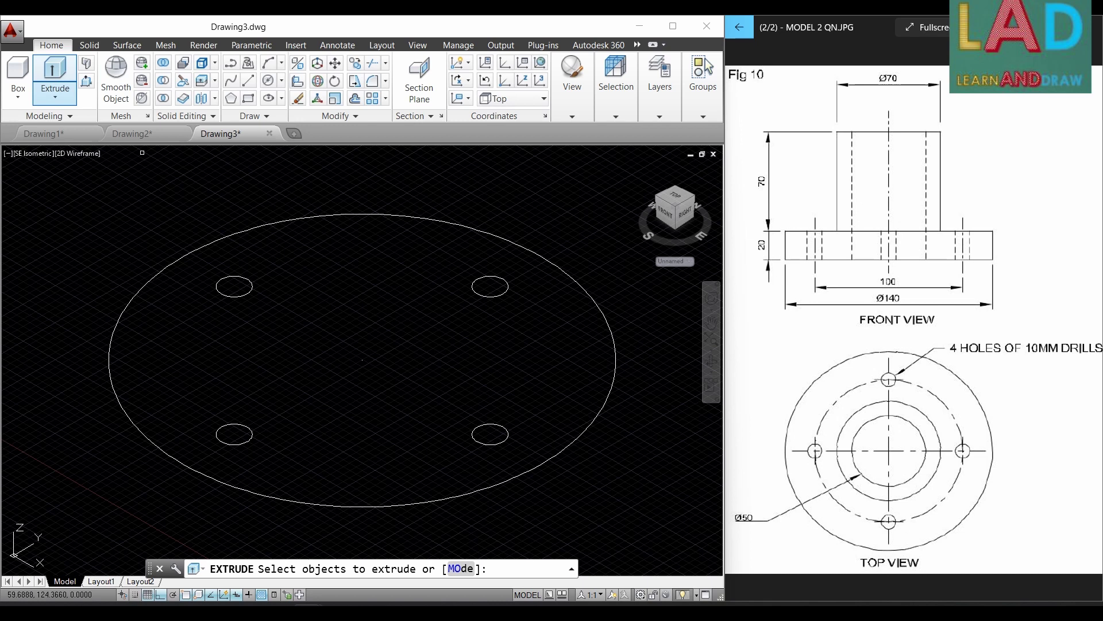
pyautogui.click(116, 333)
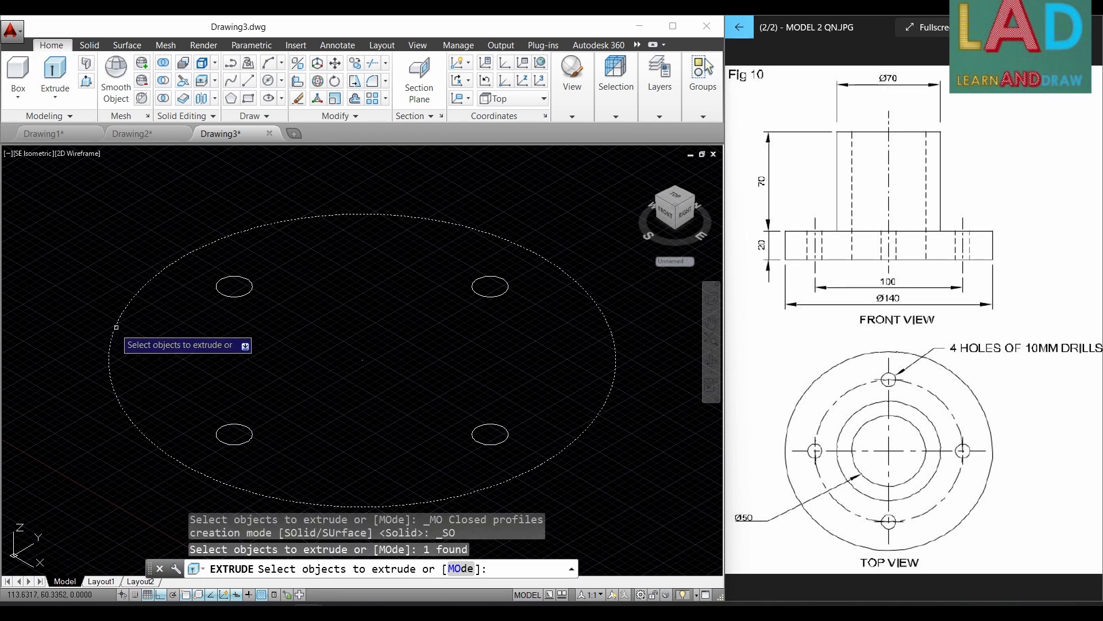
pyautogui.click(235, 297)
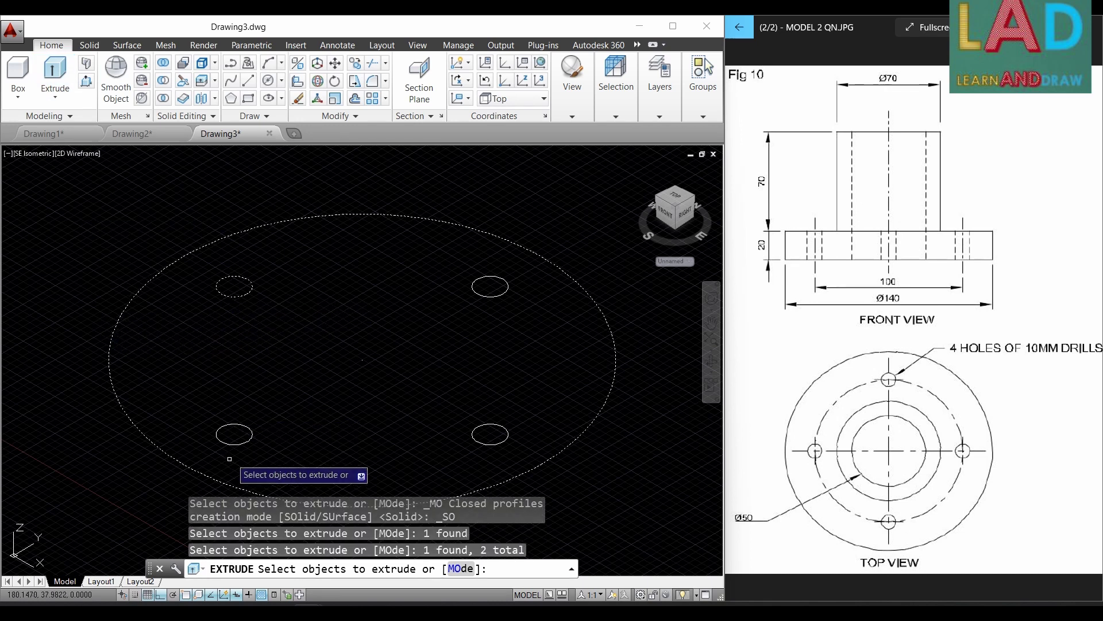
pyautogui.click(247, 441)
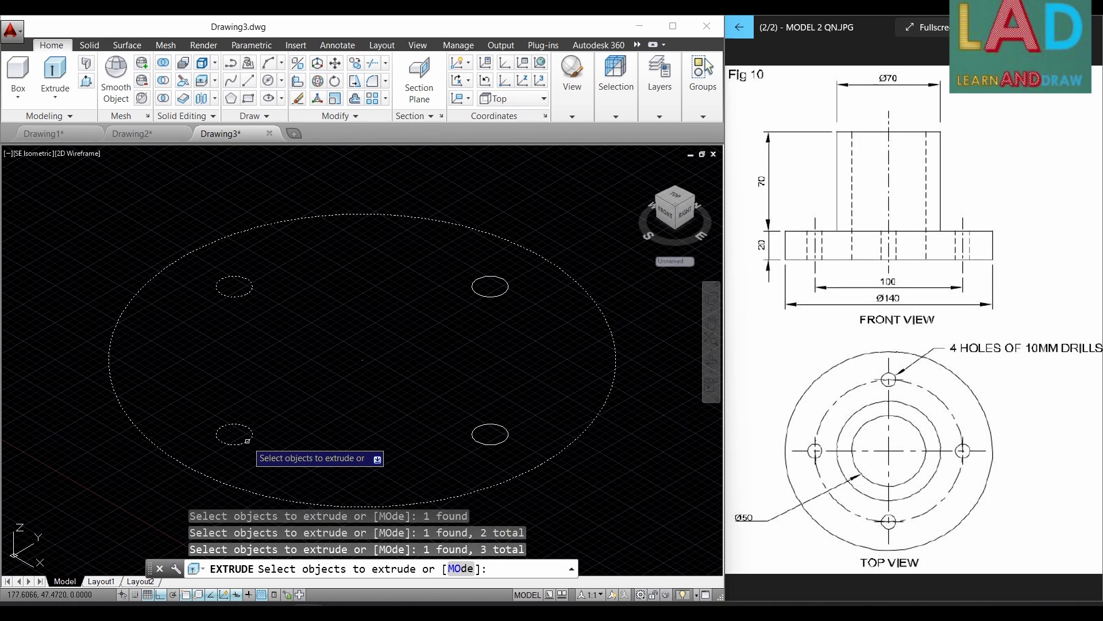
pyautogui.click(496, 444)
pyautogui.click(501, 289)
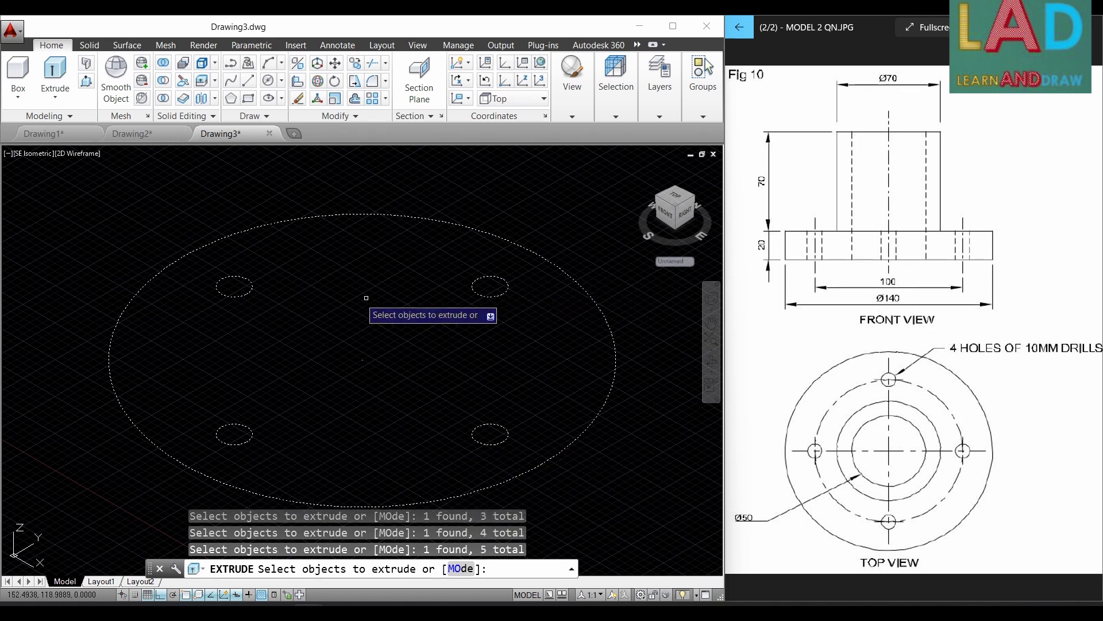
pyautogui.press('Return')
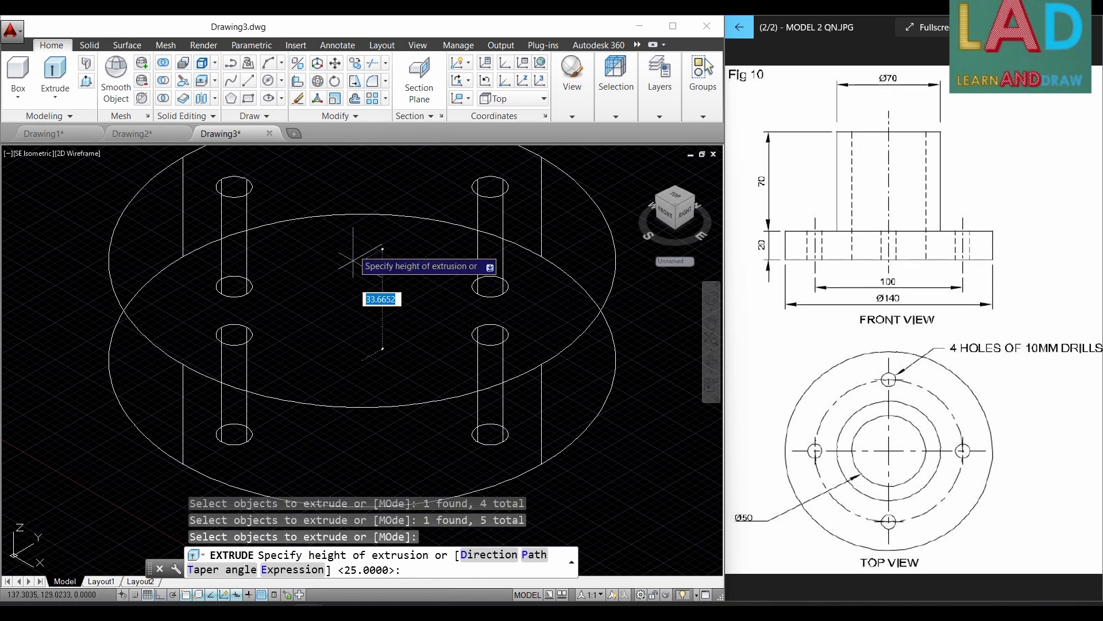
pyautogui.write('20')
pyautogui.press('Return')
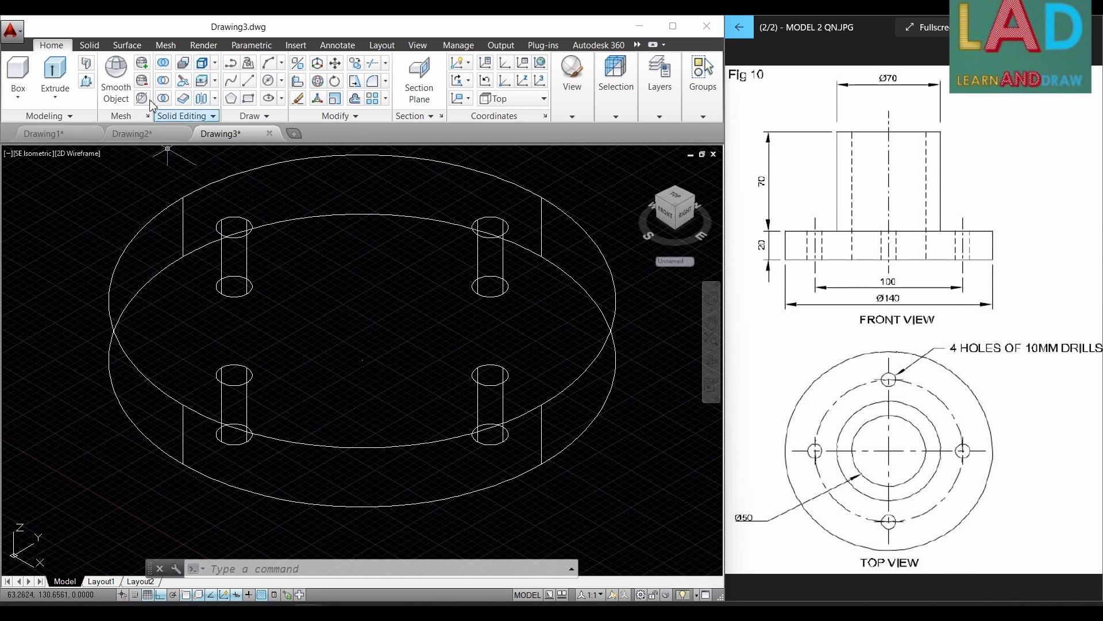
# Subtract the four small hole cylinders from the flange disc.
pyautogui.click(164, 86)
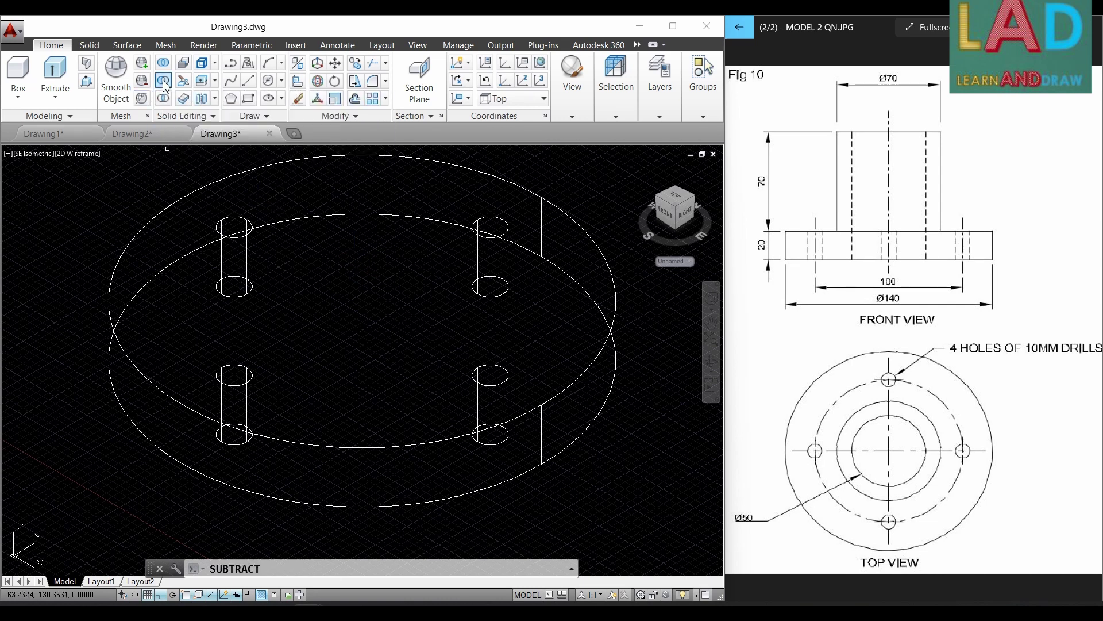
pyautogui.click(163, 212)
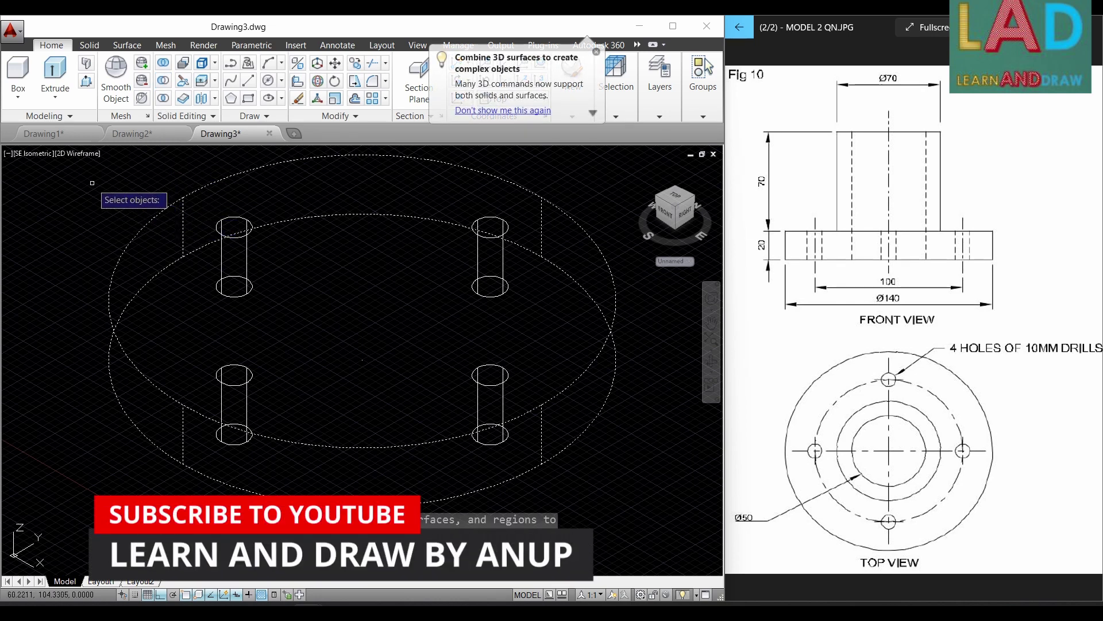
pyautogui.press('Return')
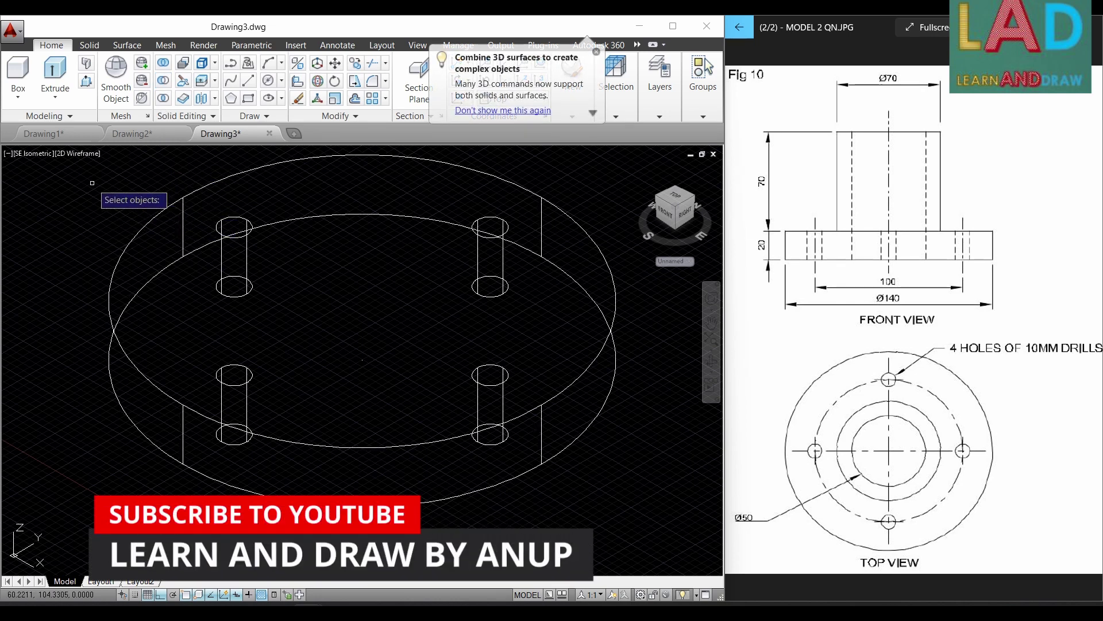
pyautogui.click(243, 236)
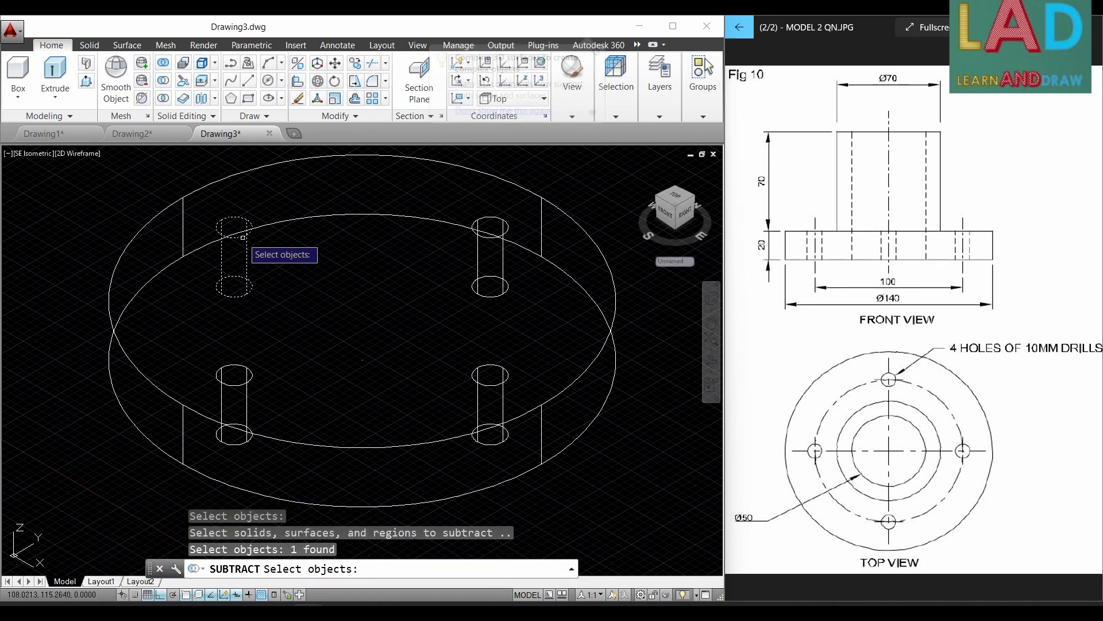
pyautogui.click(492, 238)
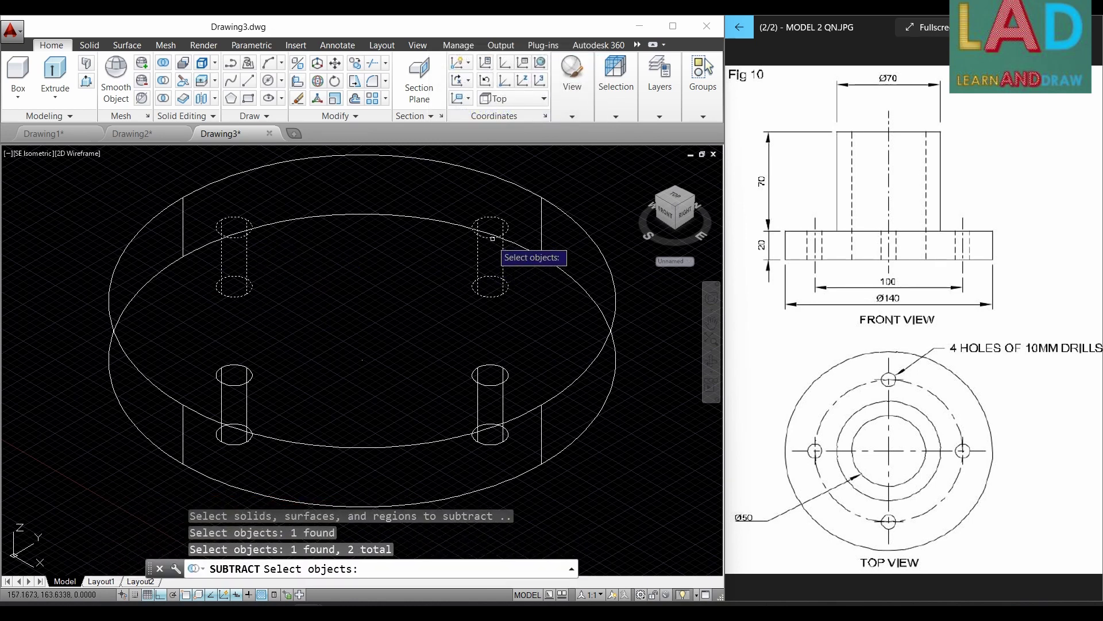
pyautogui.click(490, 384)
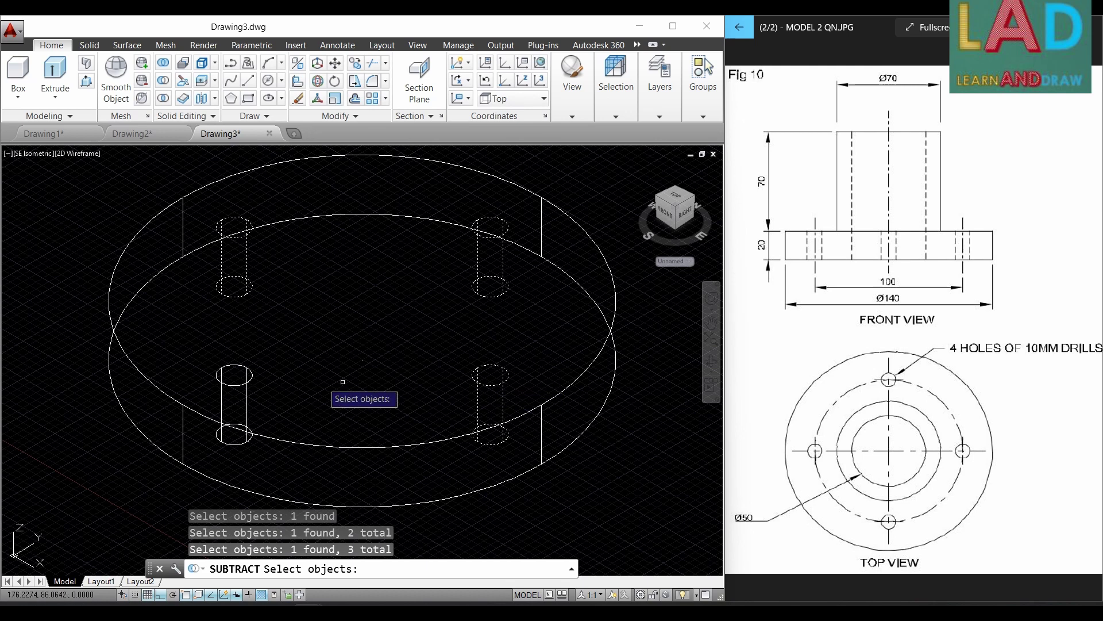
pyautogui.click(230, 385)
pyautogui.press('Return')
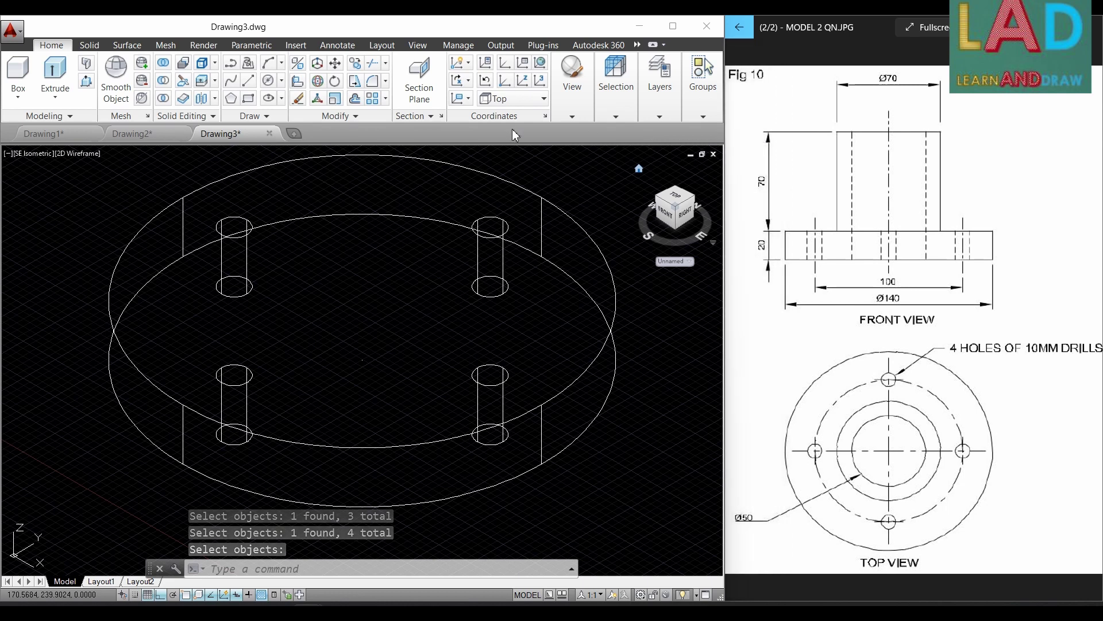
# In the top view, draw a circle of diameter 70 on the flange's top face, centred on the flange.
pyautogui.click(419, 46)
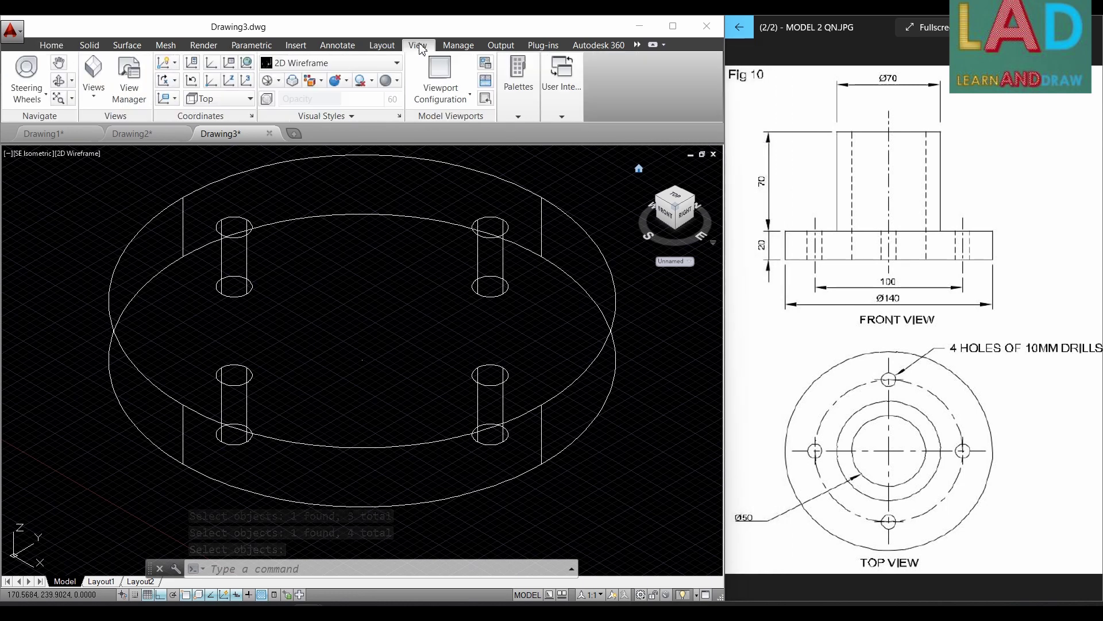
pyautogui.click(94, 74)
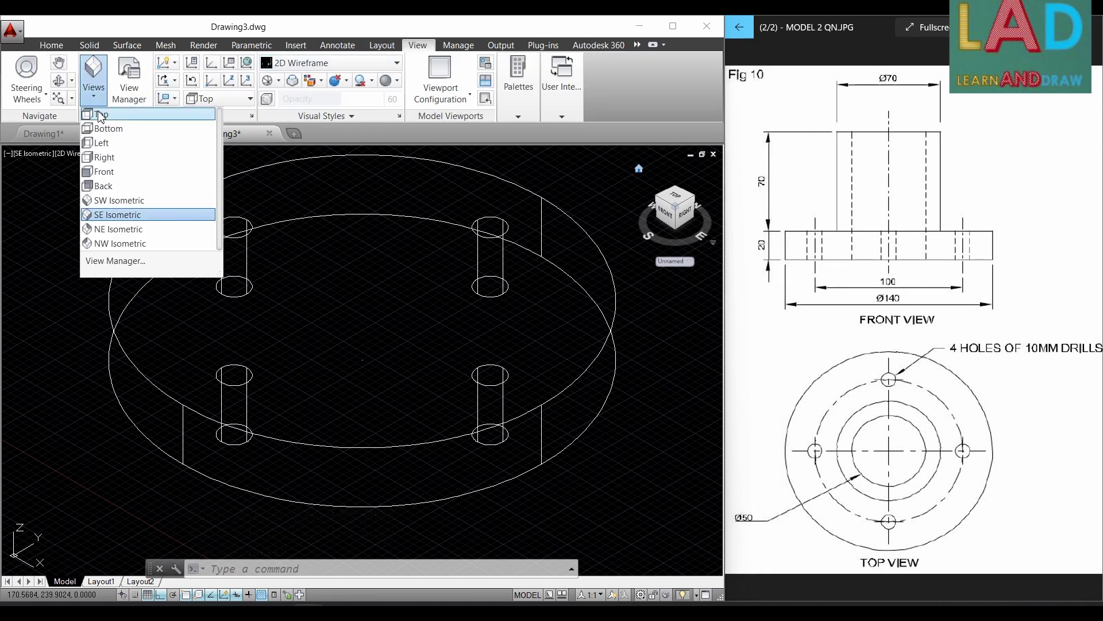
pyautogui.click(98, 112)
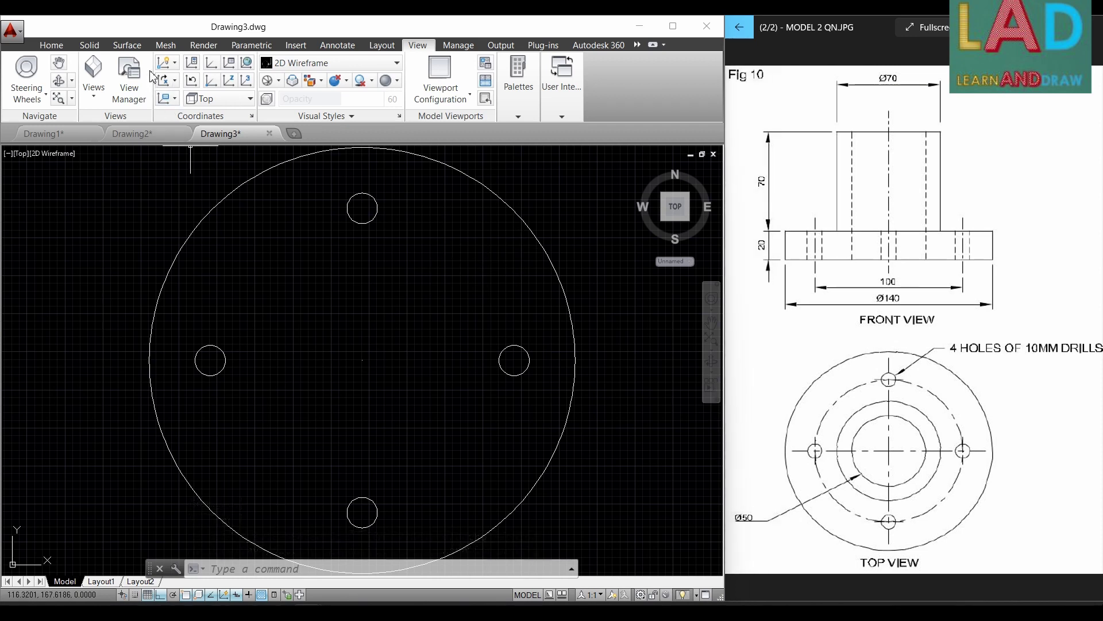
pyautogui.click(52, 46)
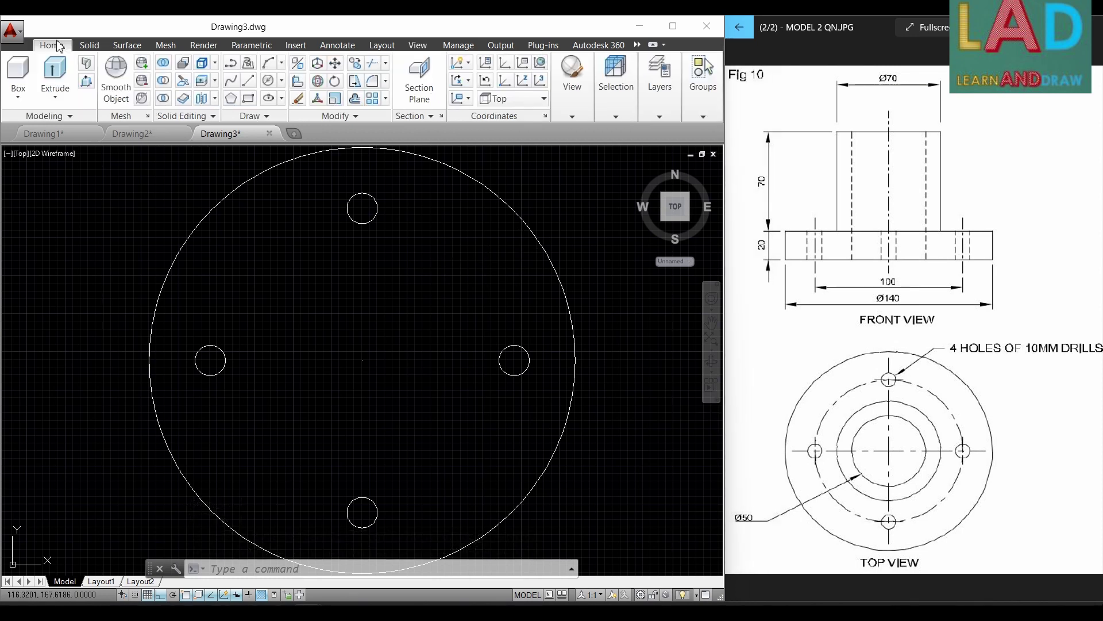
pyautogui.click(284, 83)
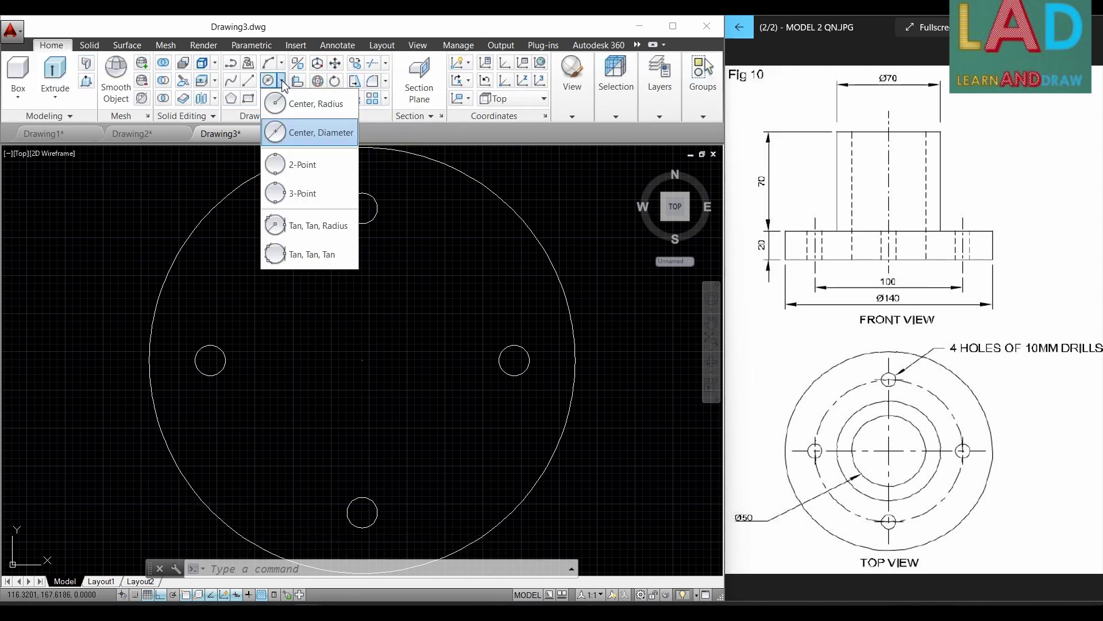
pyautogui.click(295, 135)
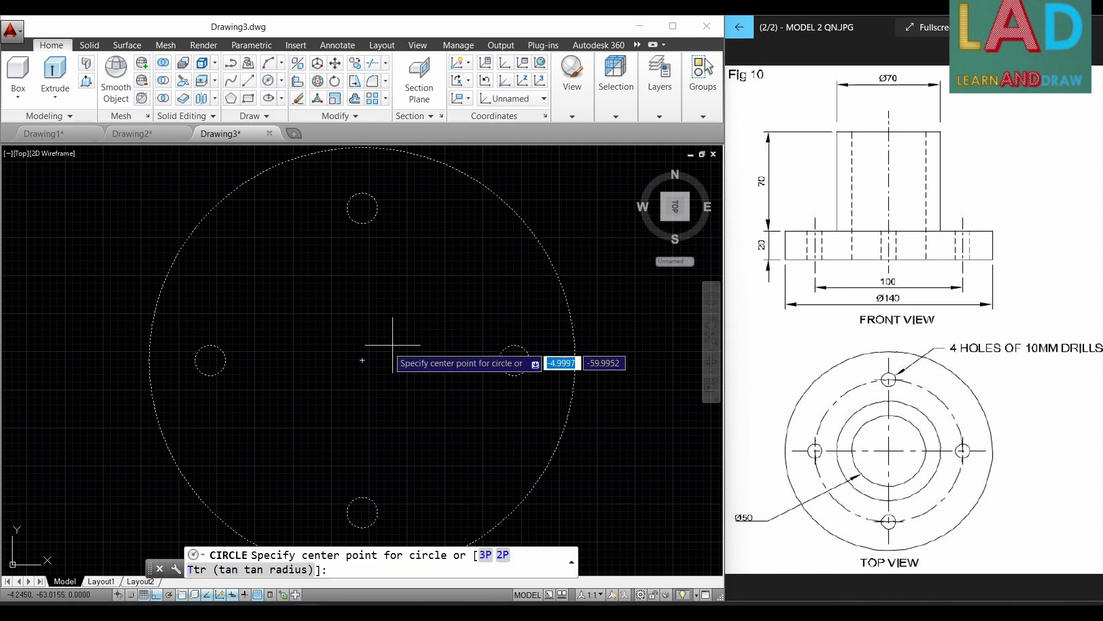
pyautogui.click(362, 360)
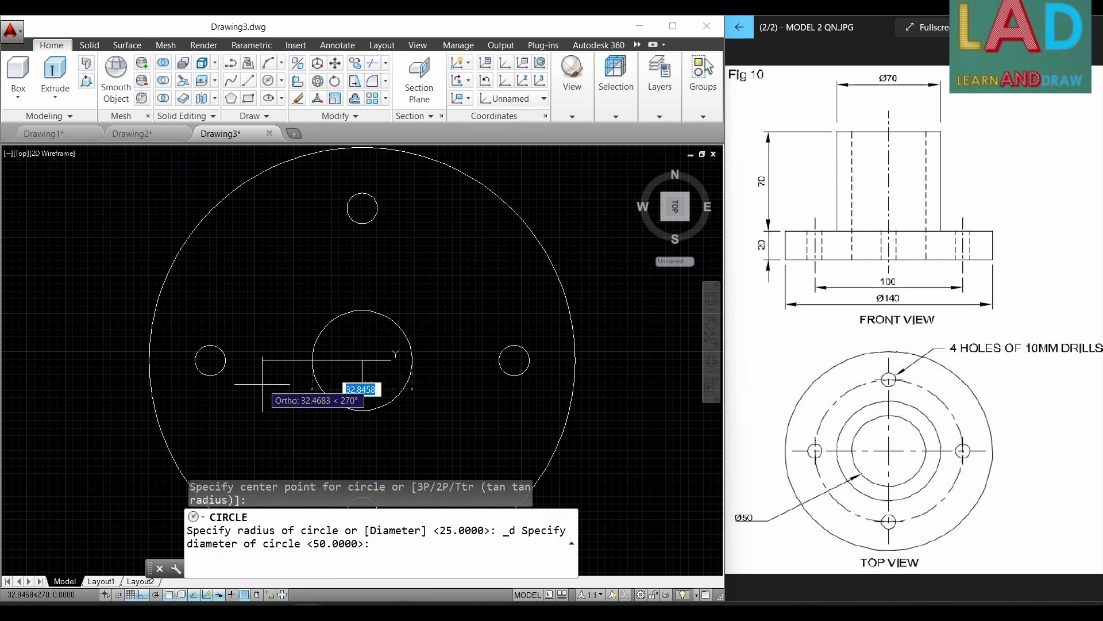
pyautogui.write('7')
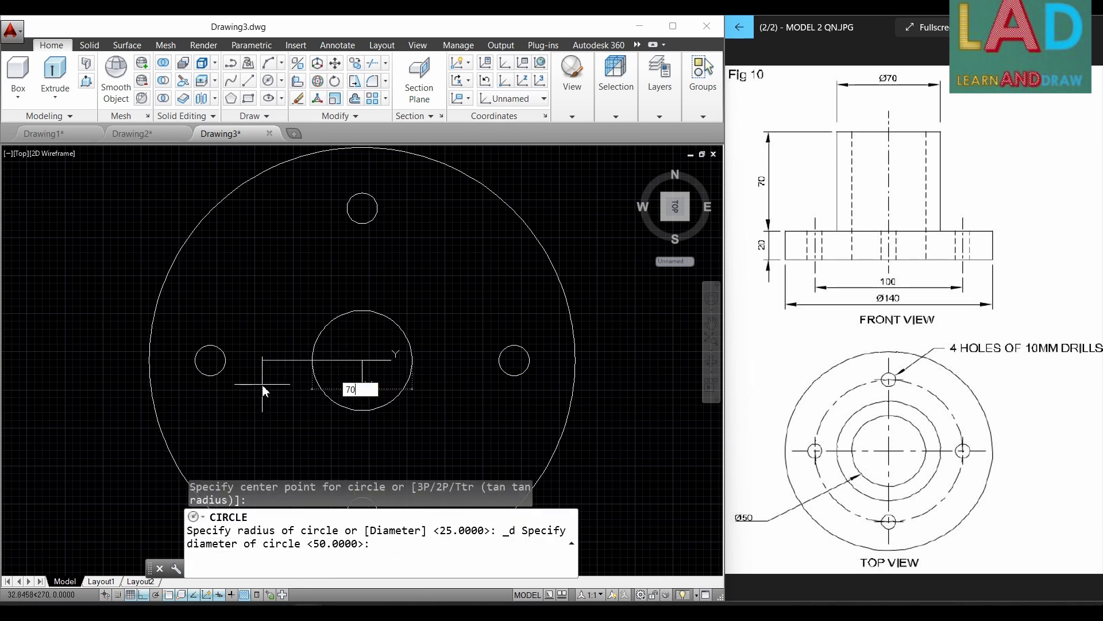
pyautogui.write('0')
pyautogui.press('Return')
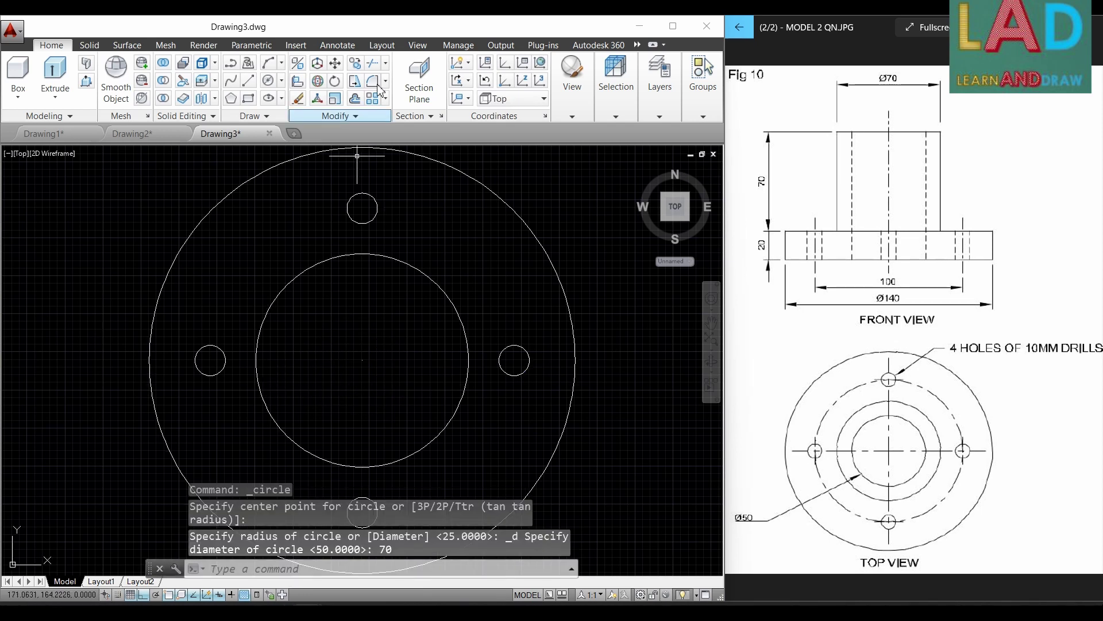
# In the SE Isometric view, extrude the diameter 70 circle upward from the flange to a height of 70.
pyautogui.click(416, 46)
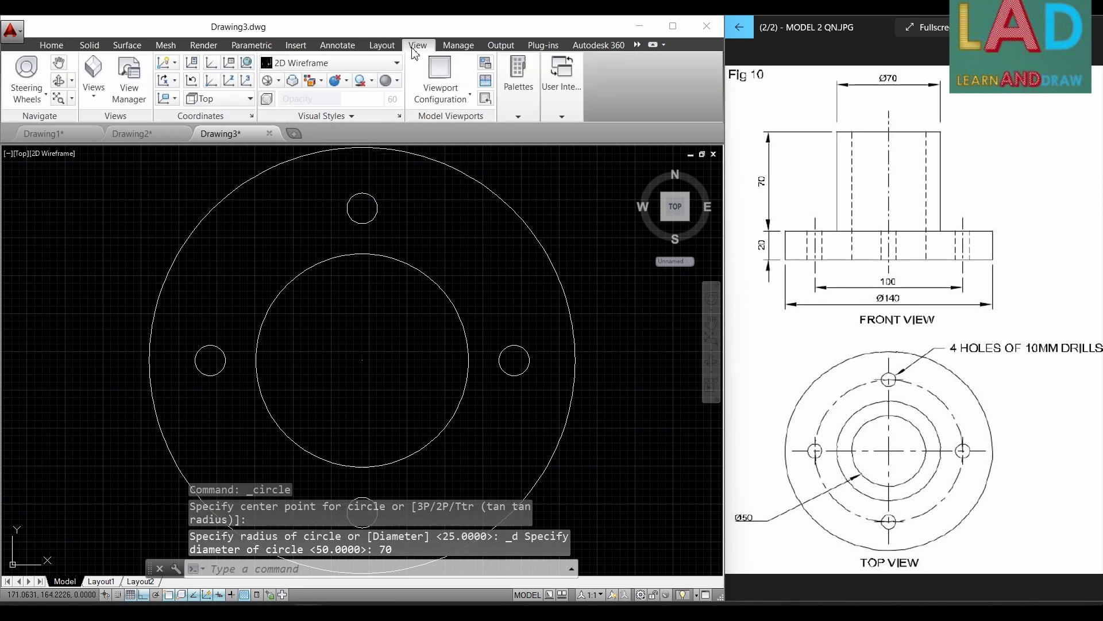
pyautogui.click(94, 86)
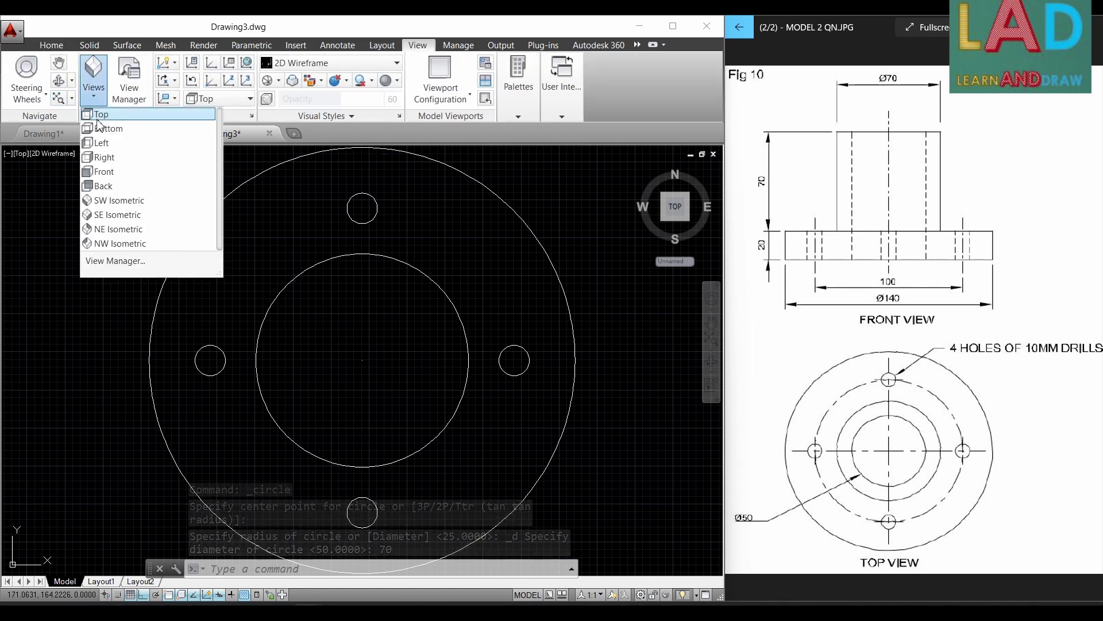
pyautogui.click(117, 215)
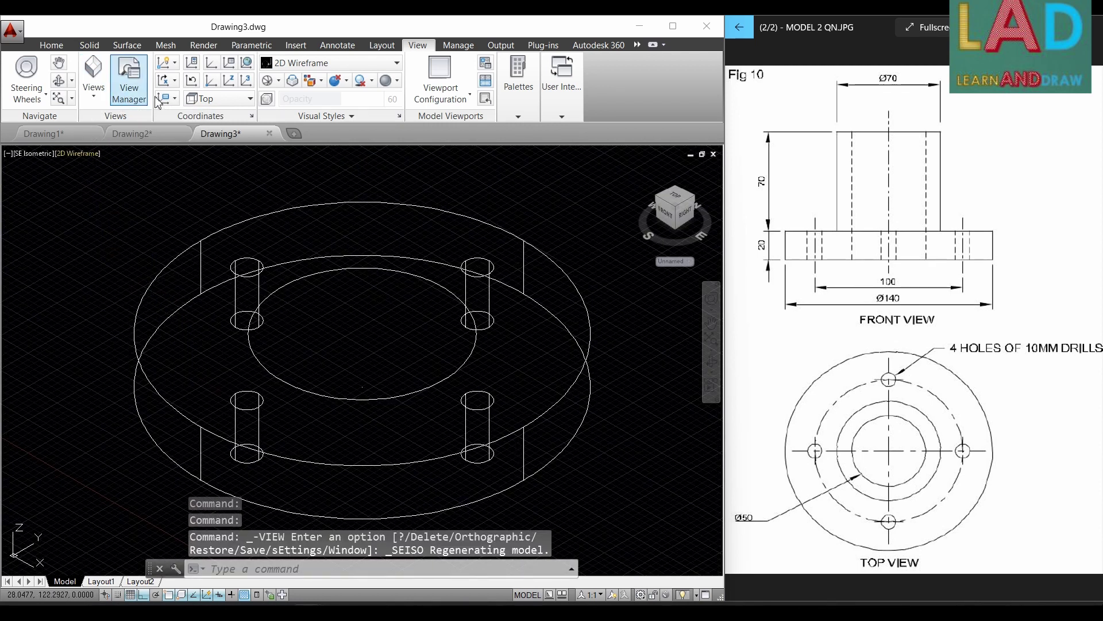
pyautogui.click(57, 47)
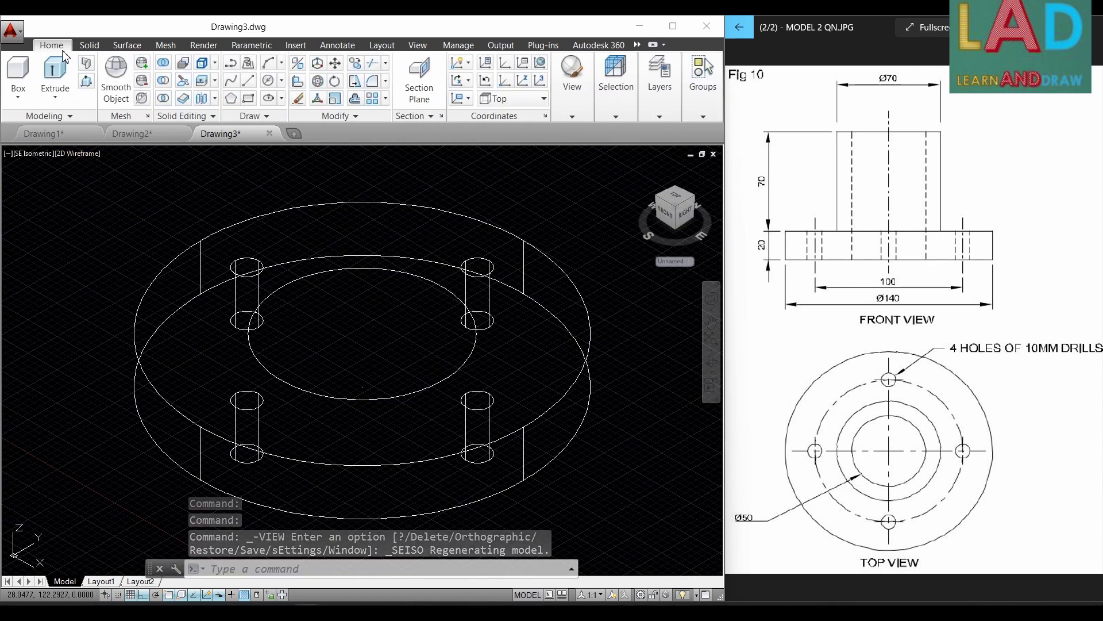
pyautogui.click(55, 72)
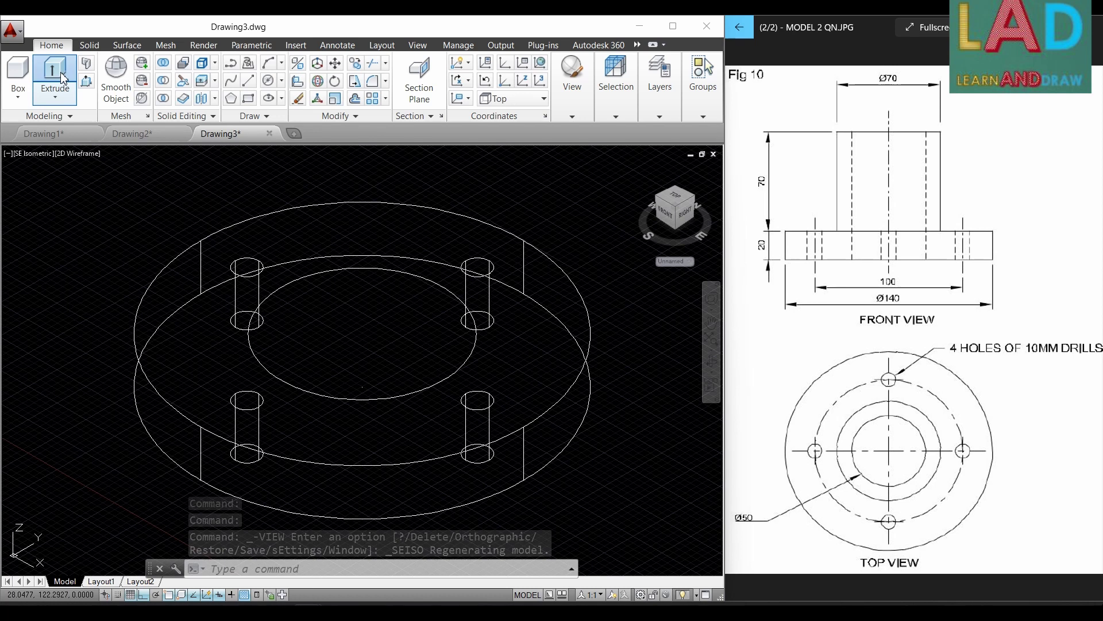
pyautogui.click(290, 382)
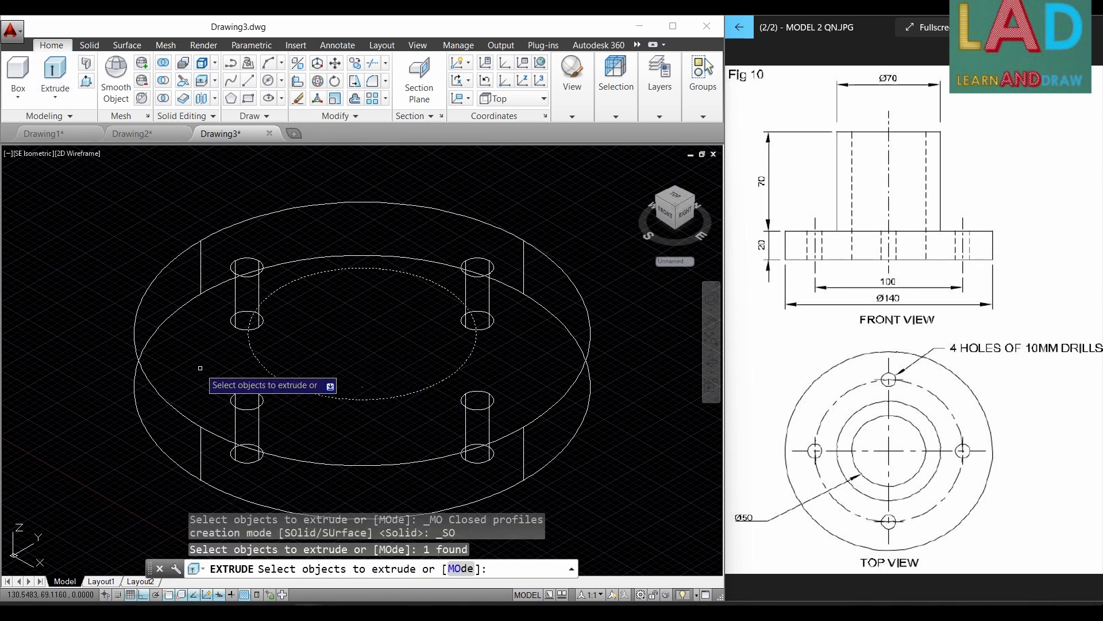
pyautogui.press('Return')
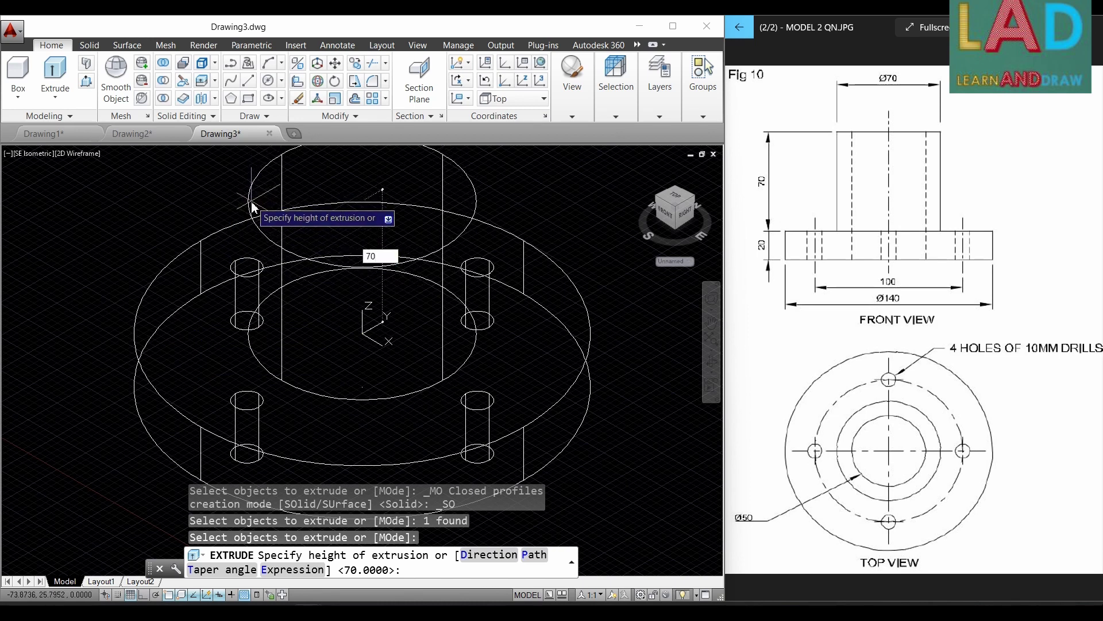
pyautogui.press('Return')
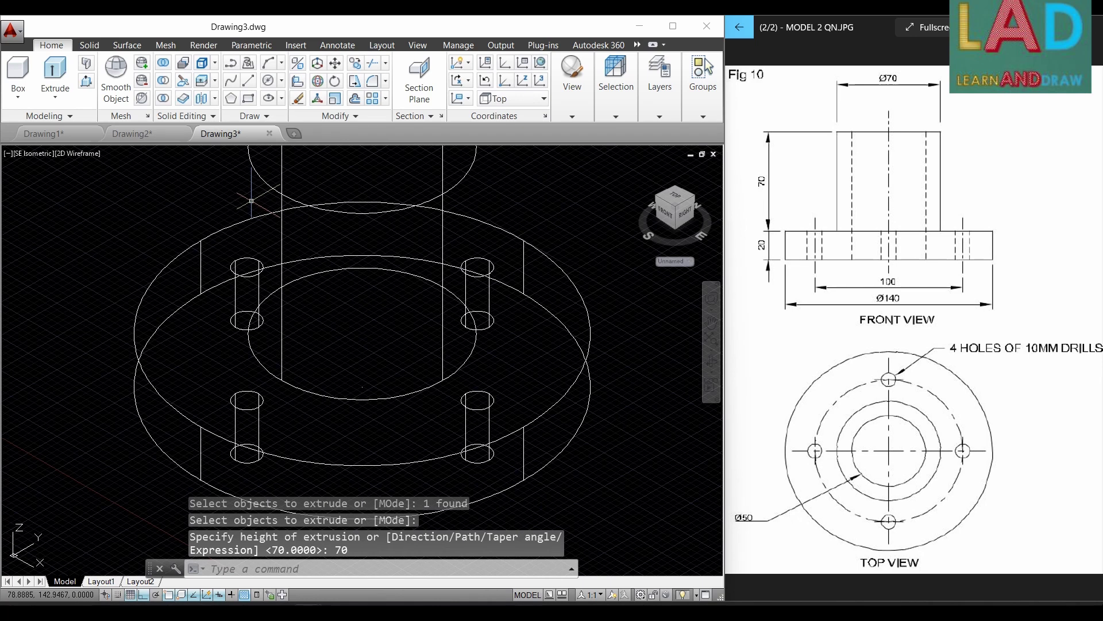
# Union the diameter 70 boss with the drilled flange into one solid.
pyautogui.scroll(-3, 626, 304)
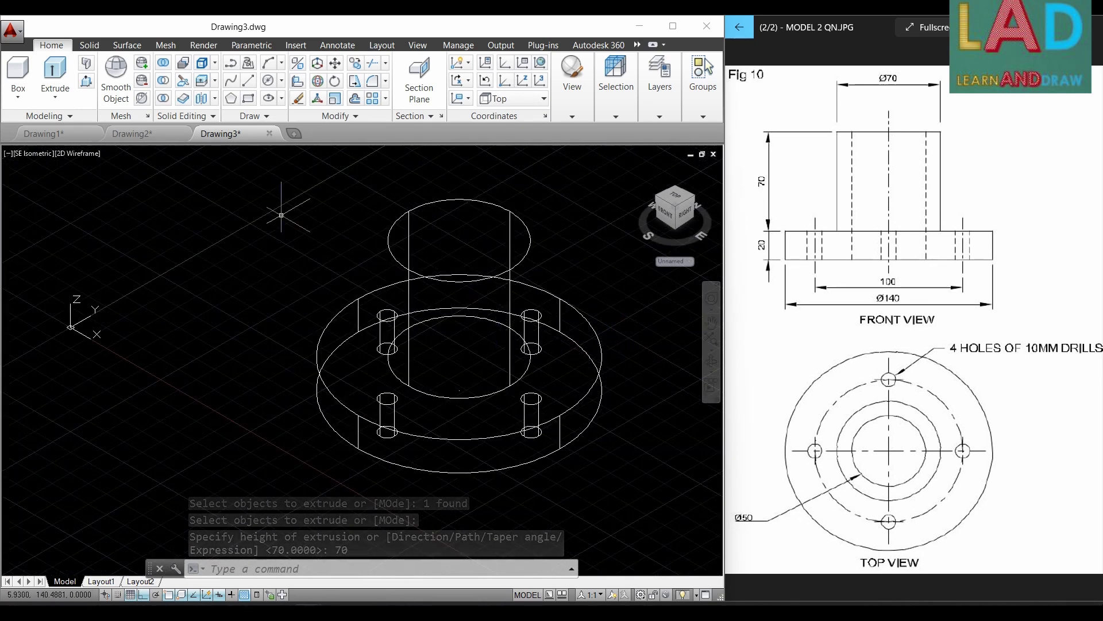
pyautogui.click(168, 67)
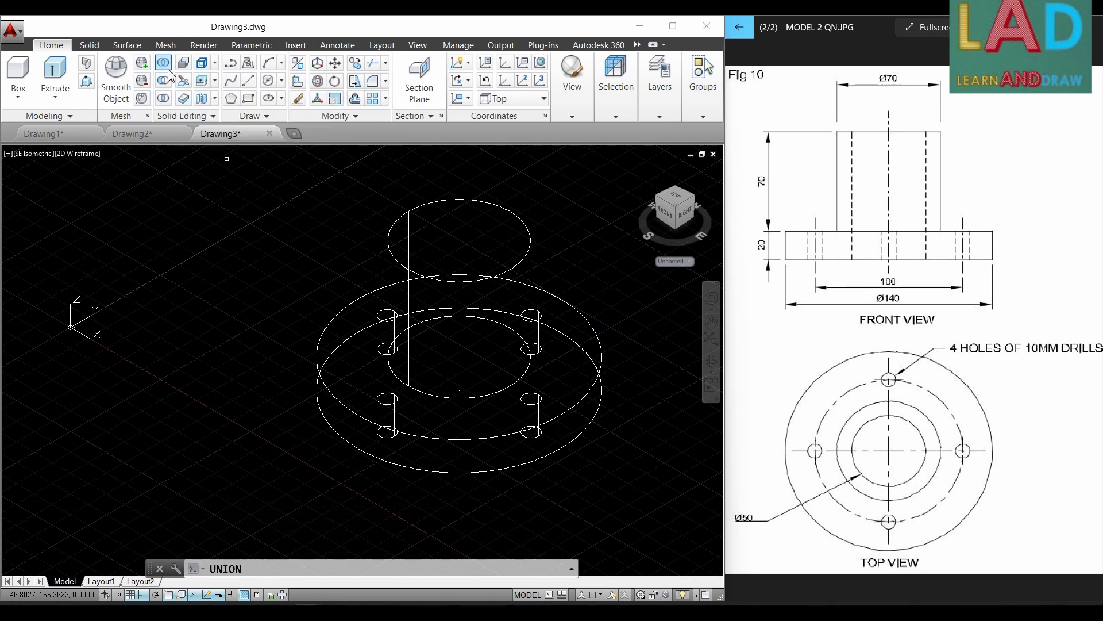
pyautogui.click(391, 252)
pyautogui.click(331, 321)
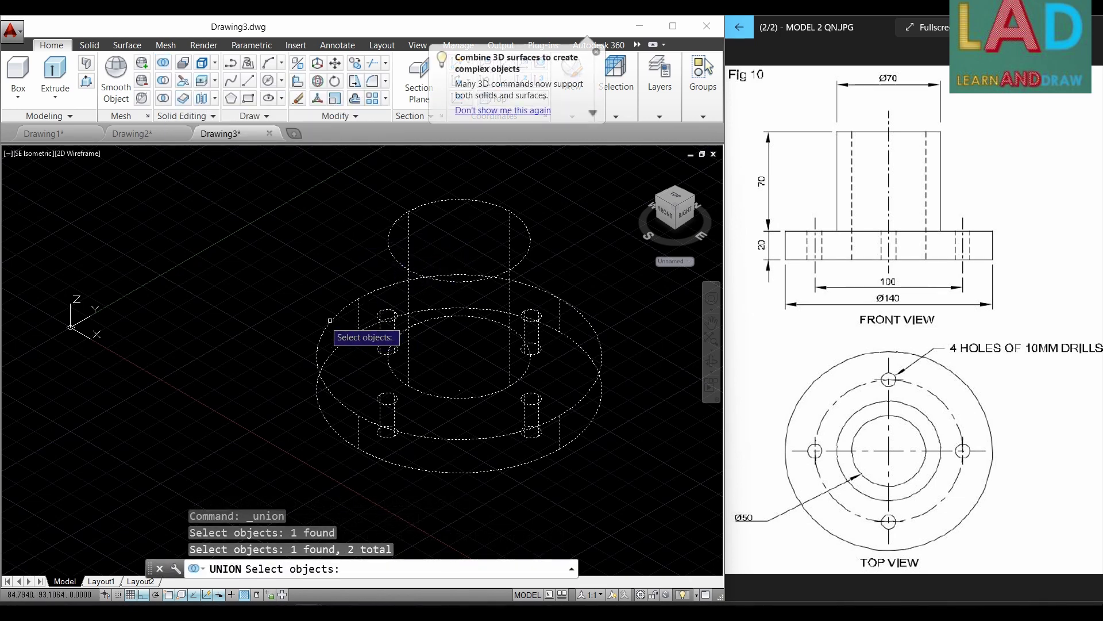
pyautogui.press('Return')
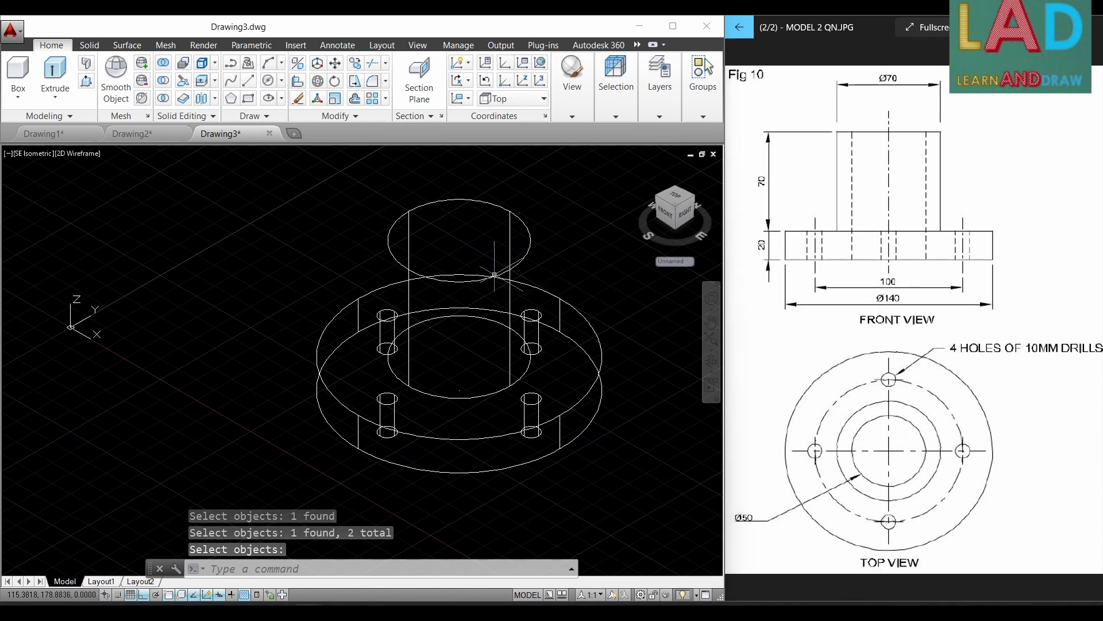
# In the top view, draw a circle of diameter 50 on the boss's top face, centred on the boss.
pyautogui.click(424, 48)
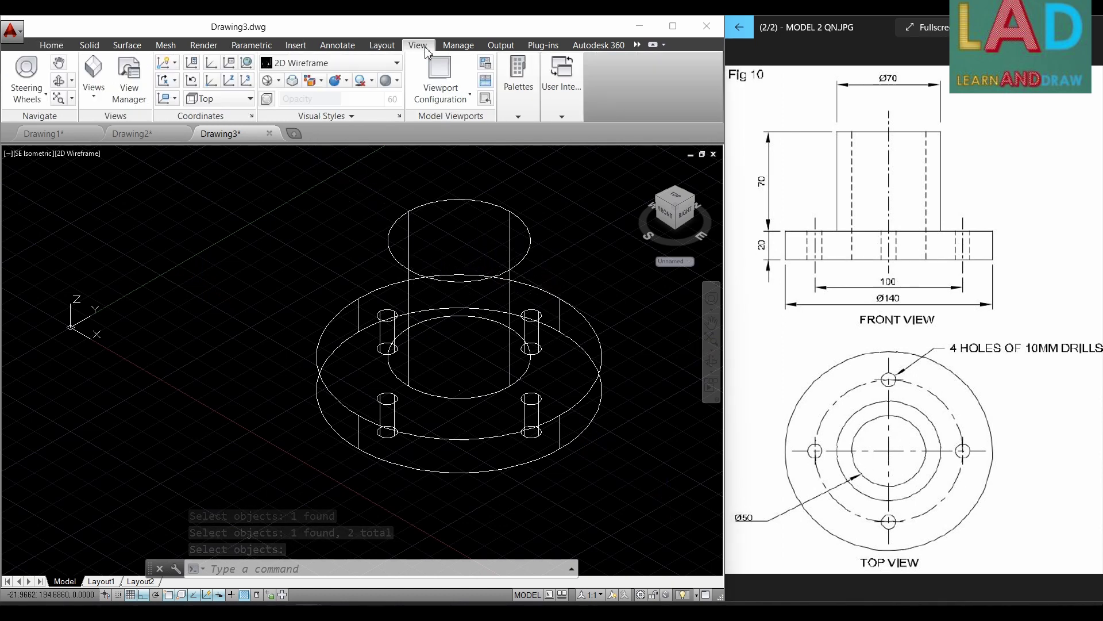
pyautogui.click(94, 102)
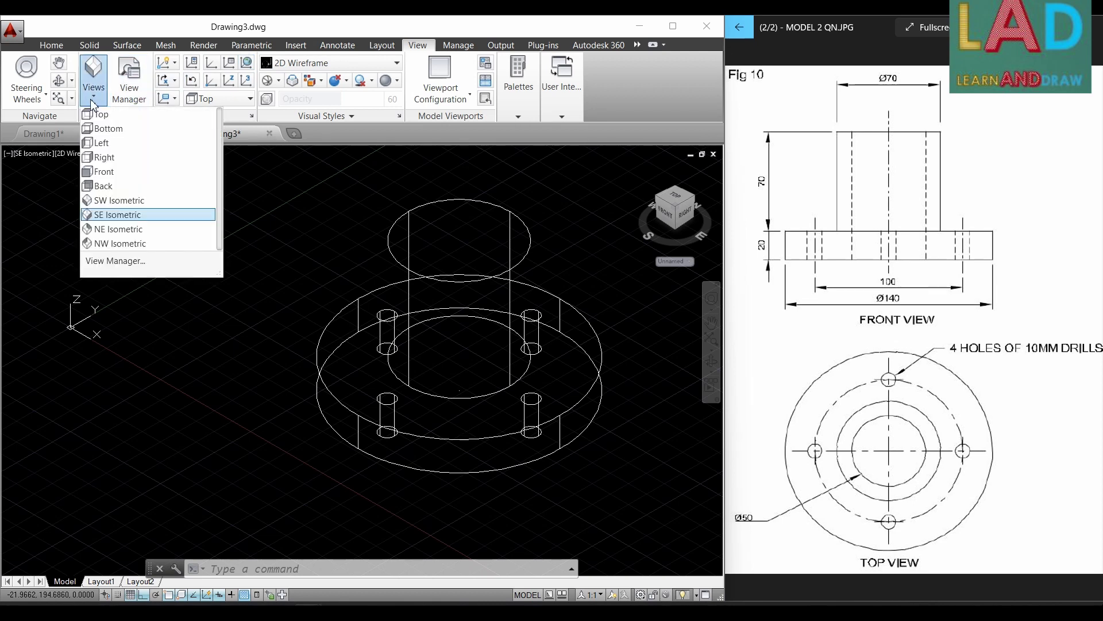
pyautogui.click(99, 124)
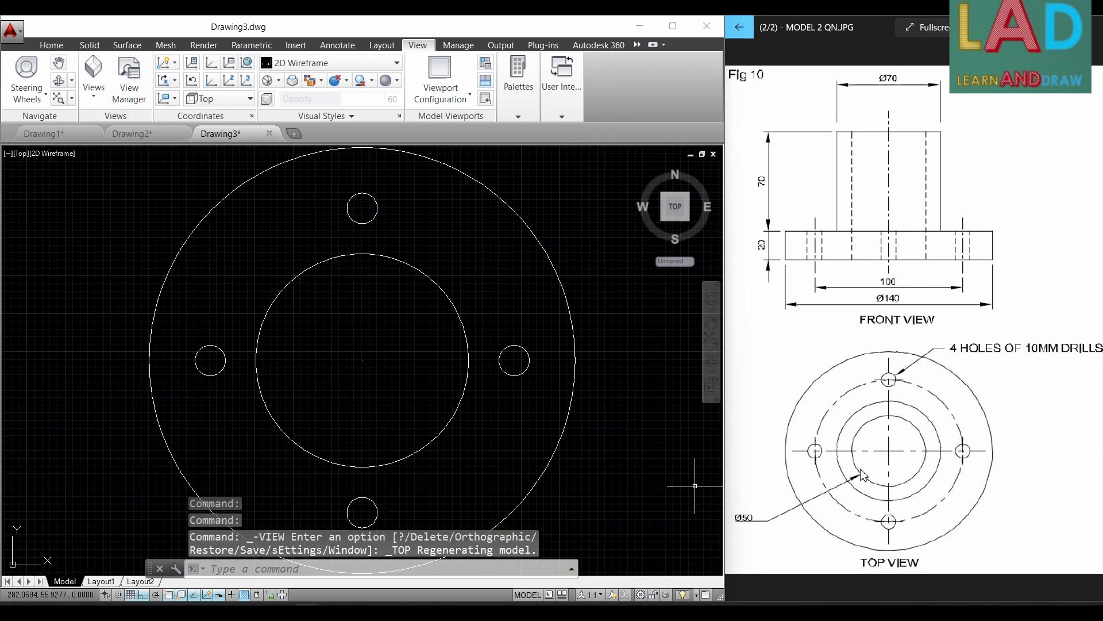
pyautogui.click(51, 45)
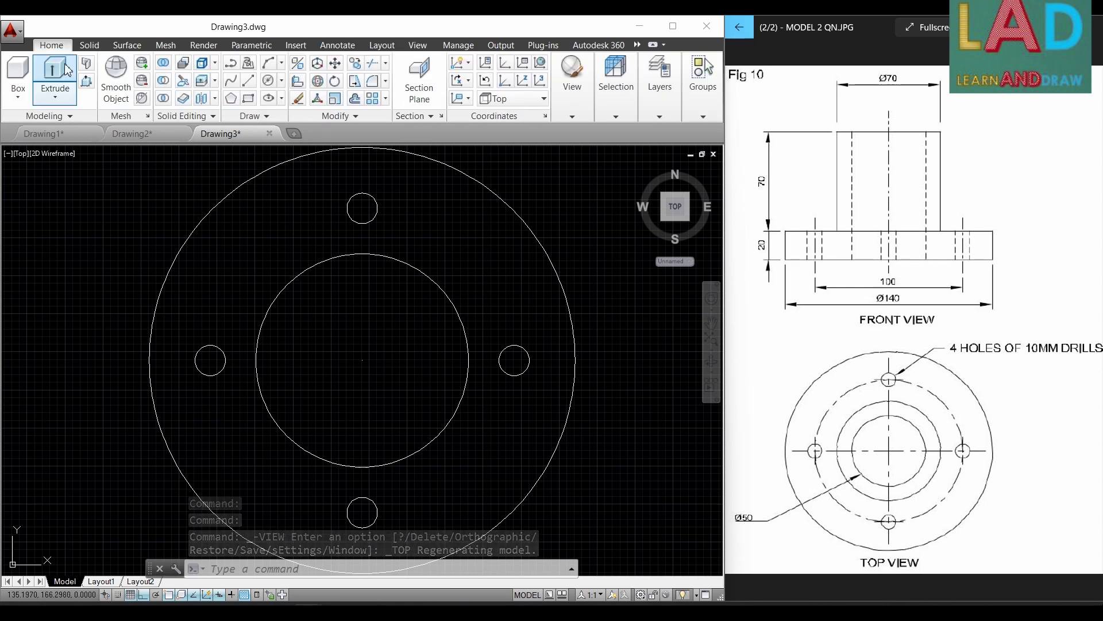
pyautogui.click(283, 83)
pyautogui.click(295, 132)
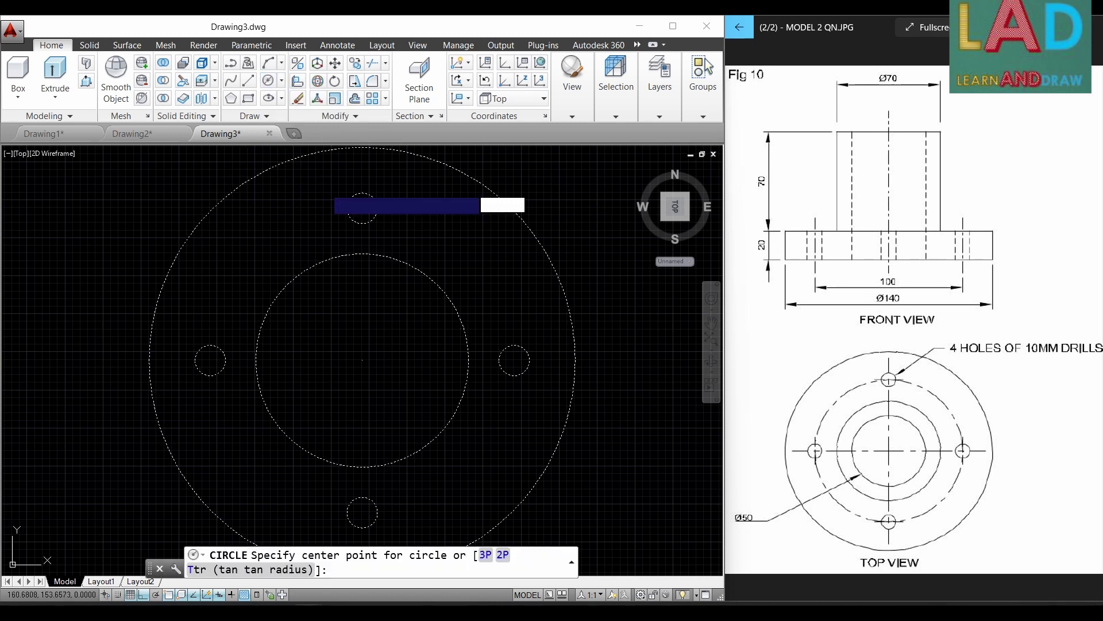
pyautogui.click(362, 360)
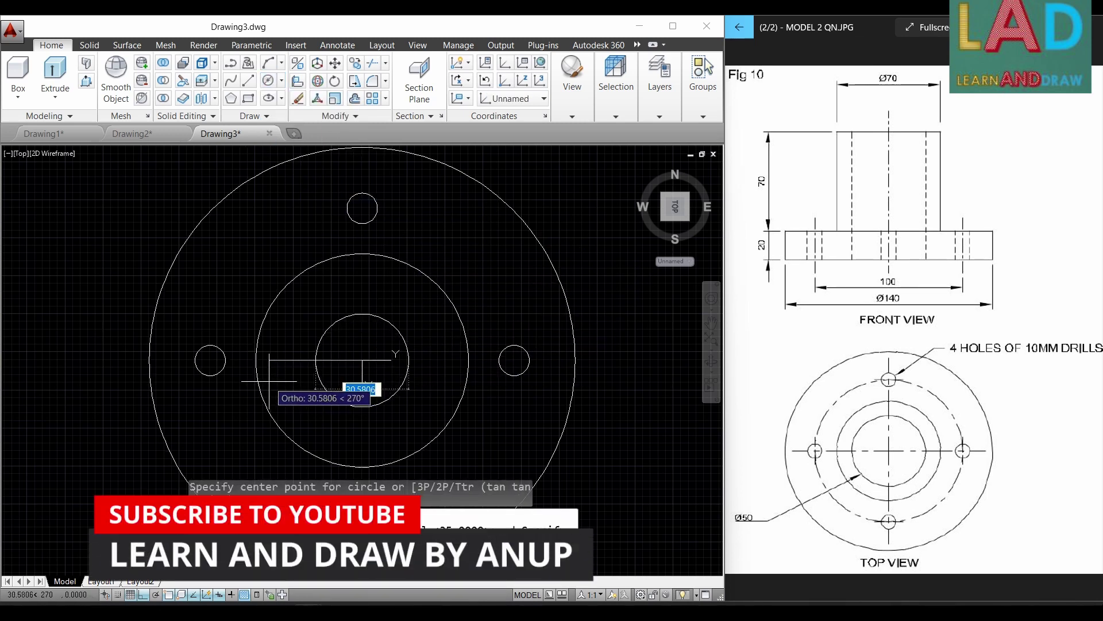
pyautogui.write('5')
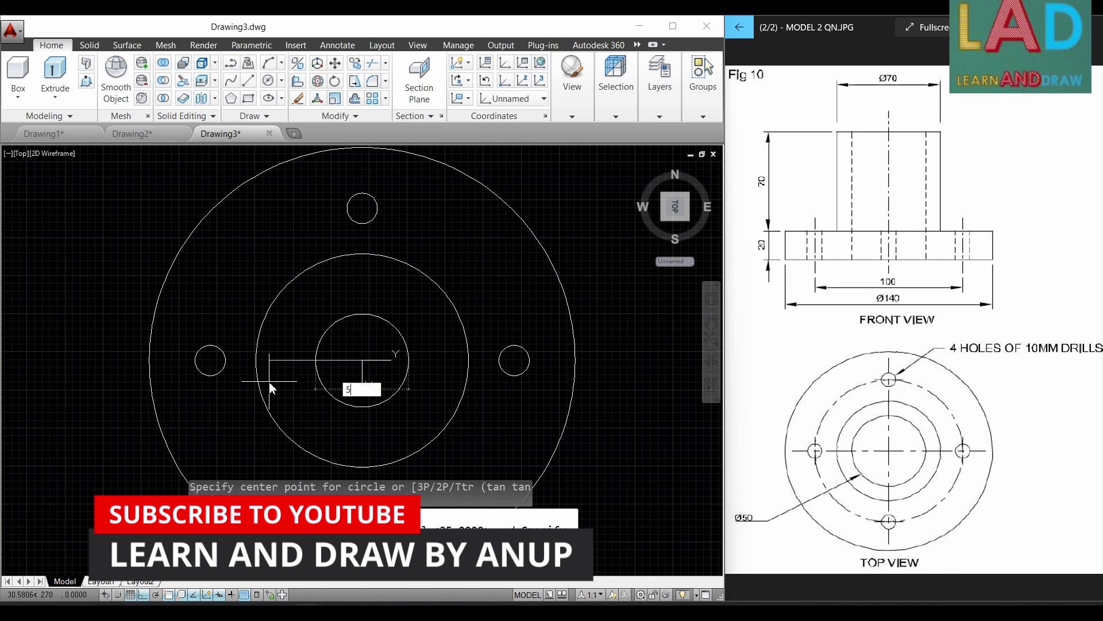
pyautogui.write('0')
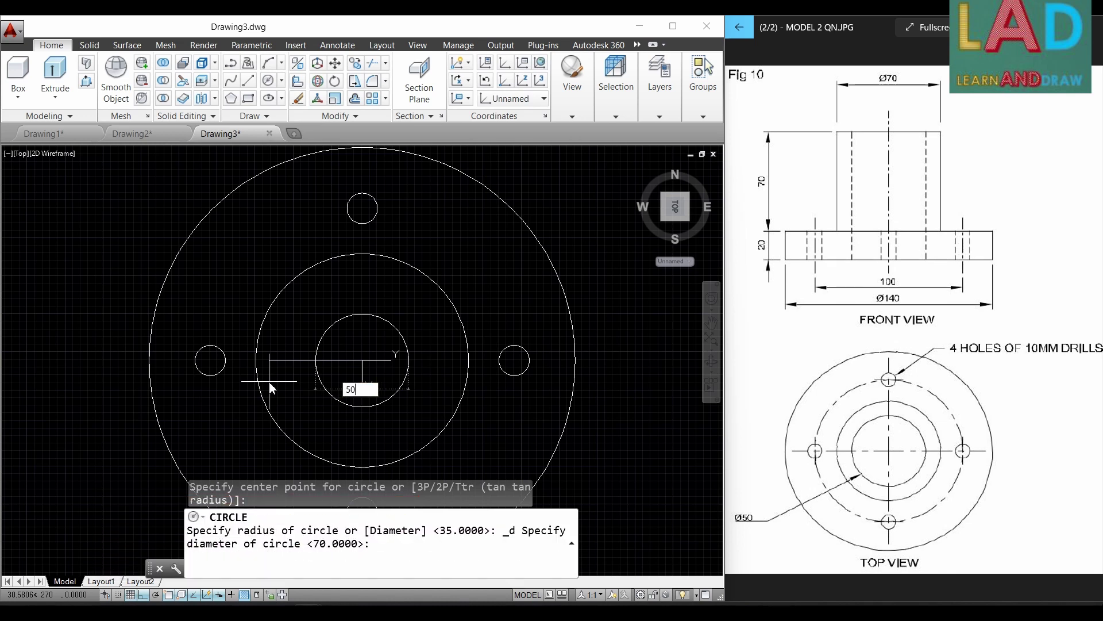
pyautogui.press('Return')
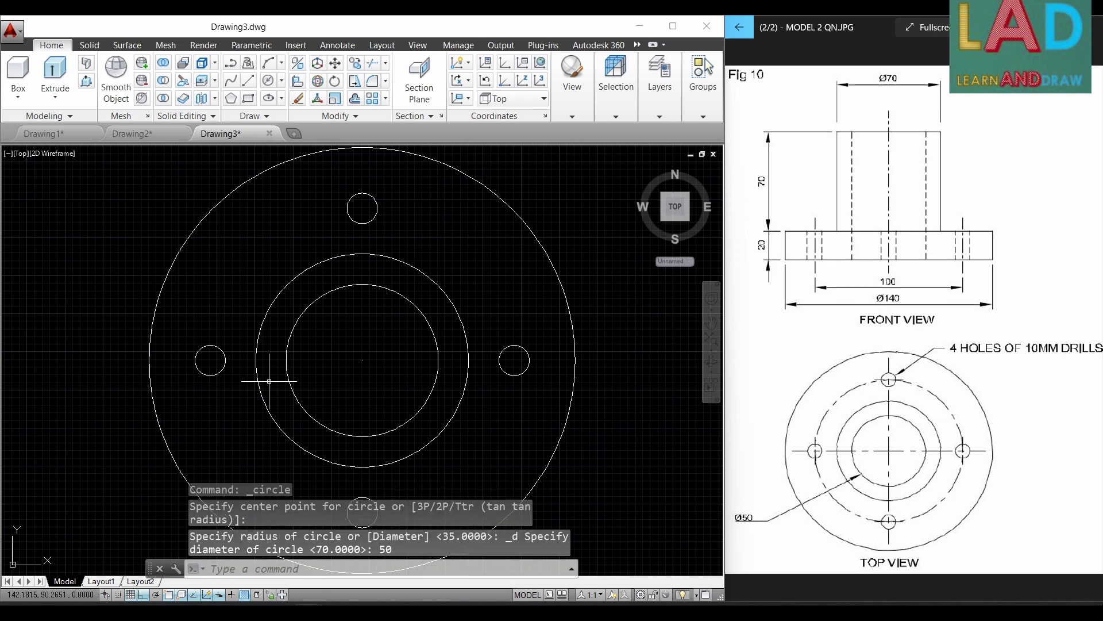
# In the SE Isometric view, extrude the diameter 50 circle downward through the boss and flange to a height of 90.
pyautogui.click(419, 46)
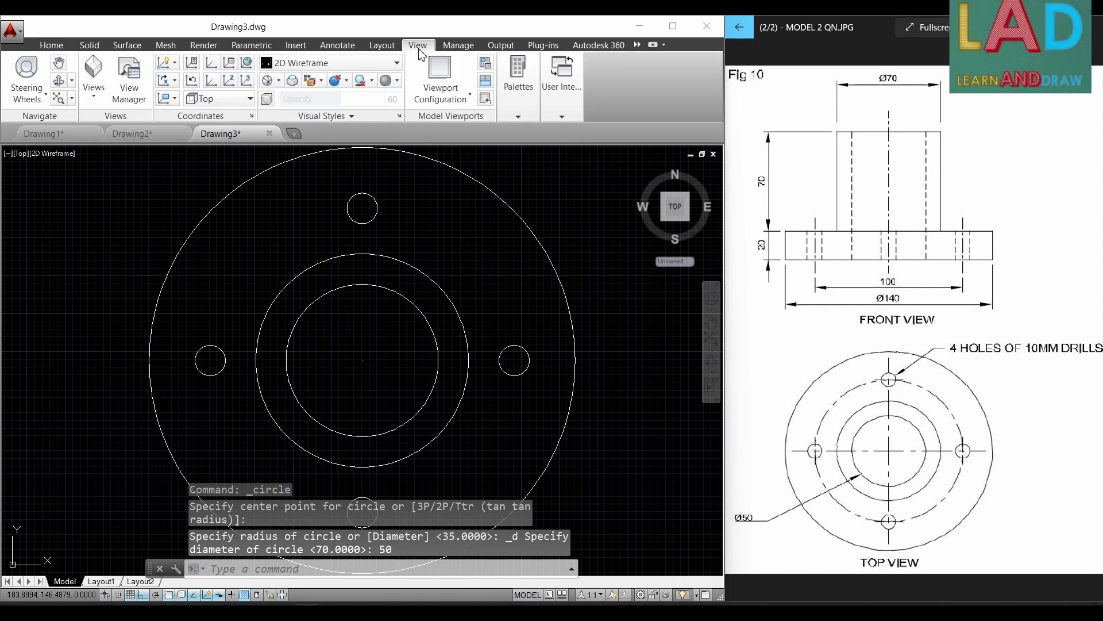
pyautogui.click(50, 46)
pyautogui.click(417, 45)
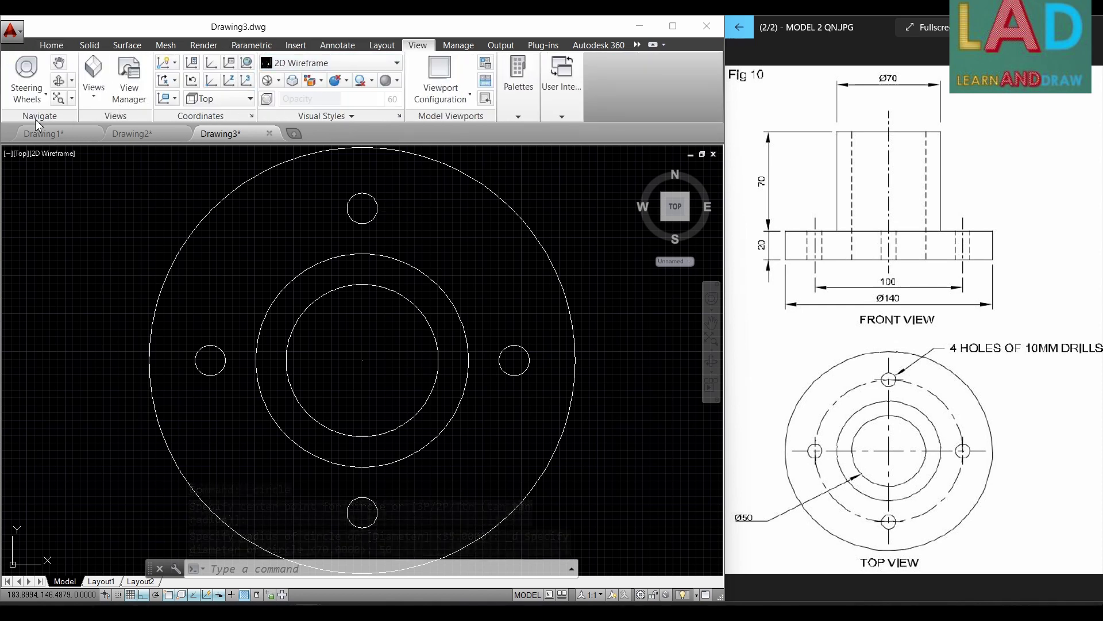
pyautogui.click(89, 104)
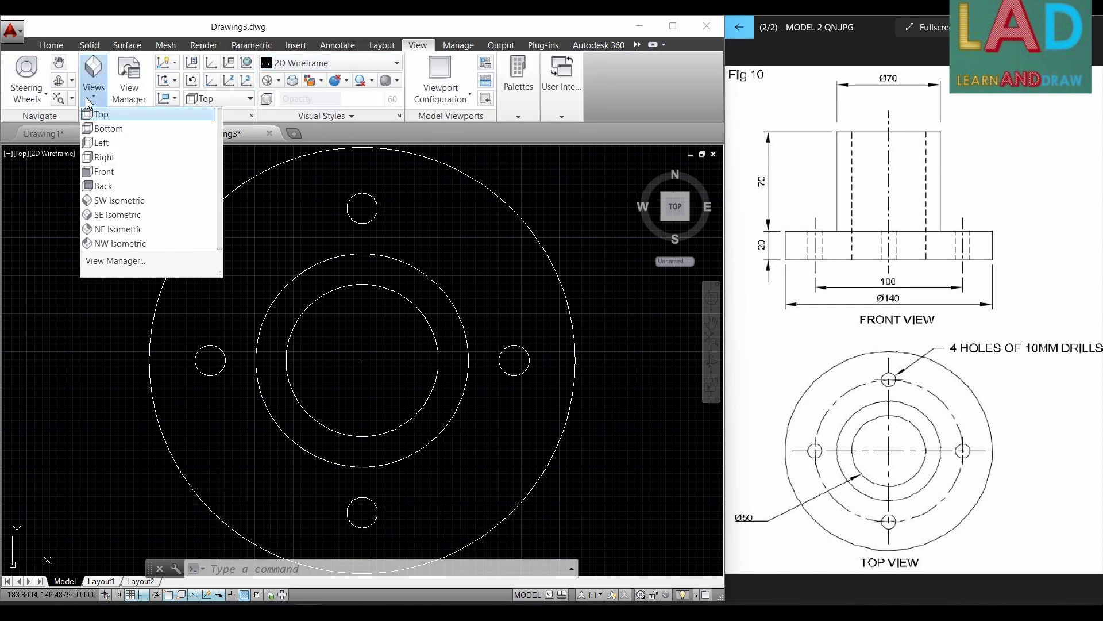
pyautogui.click(109, 221)
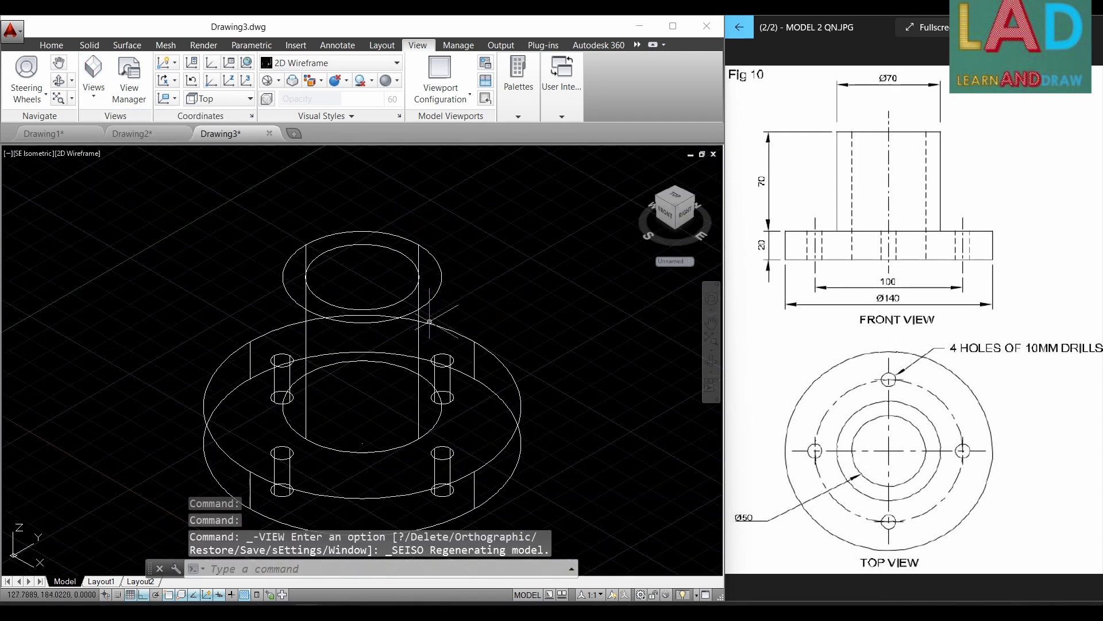
pyautogui.click(51, 44)
pyautogui.click(55, 66)
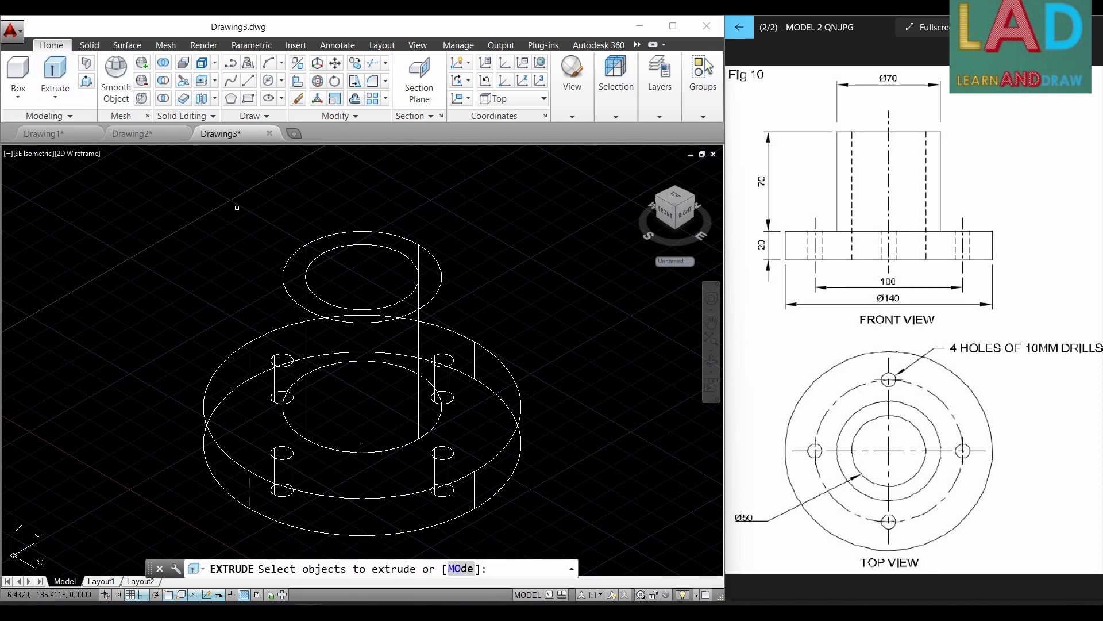
pyautogui.click(336, 307)
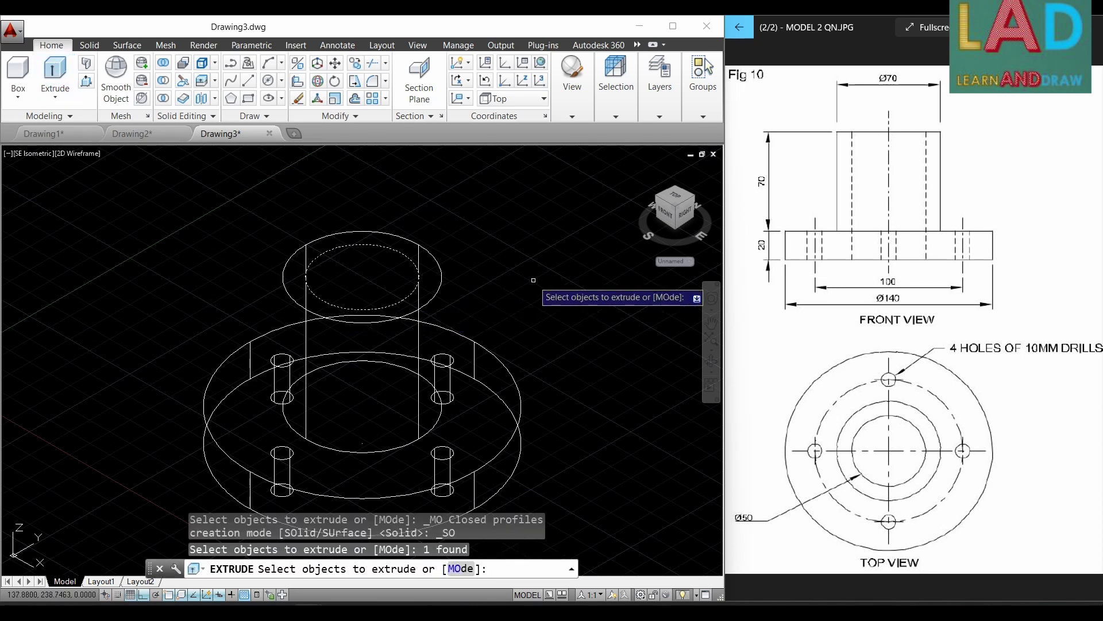
pyautogui.press('Return')
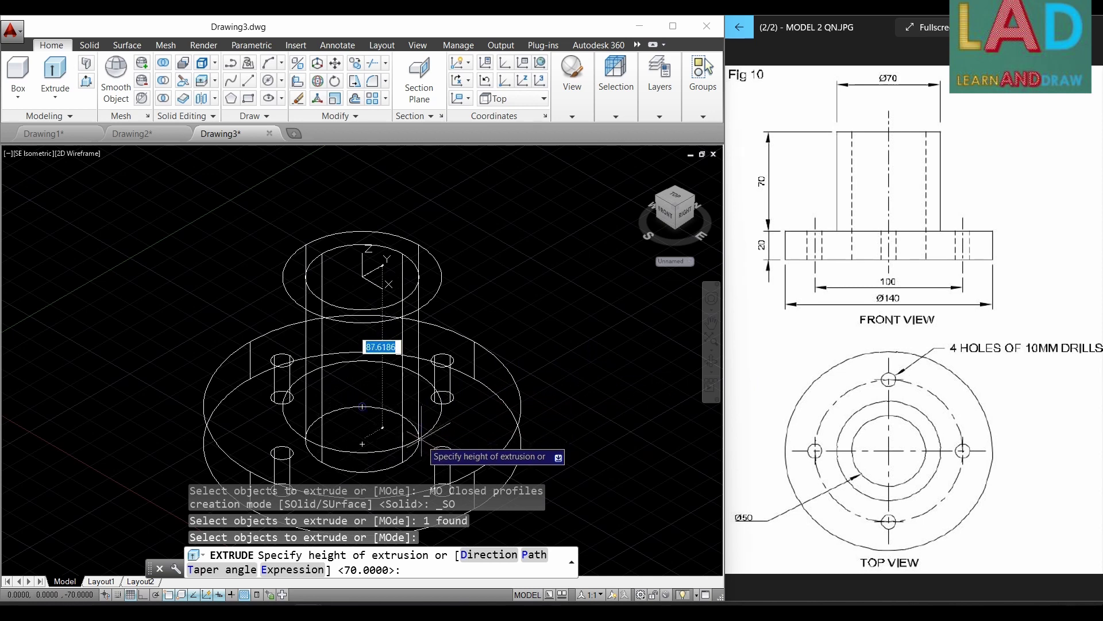
pyautogui.write('90')
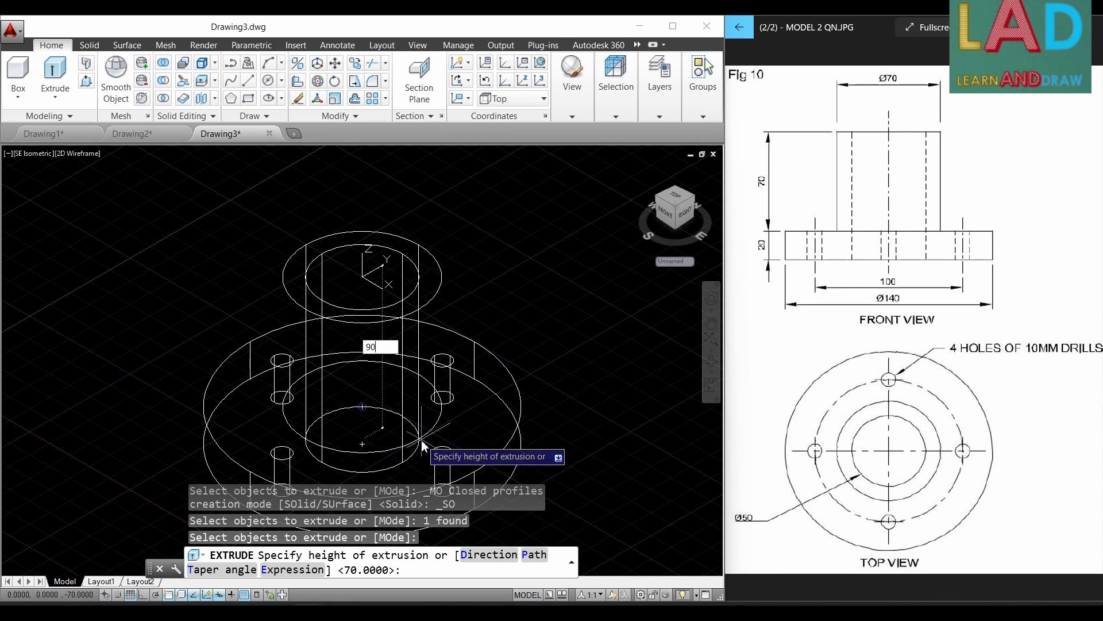
pyautogui.press('Return')
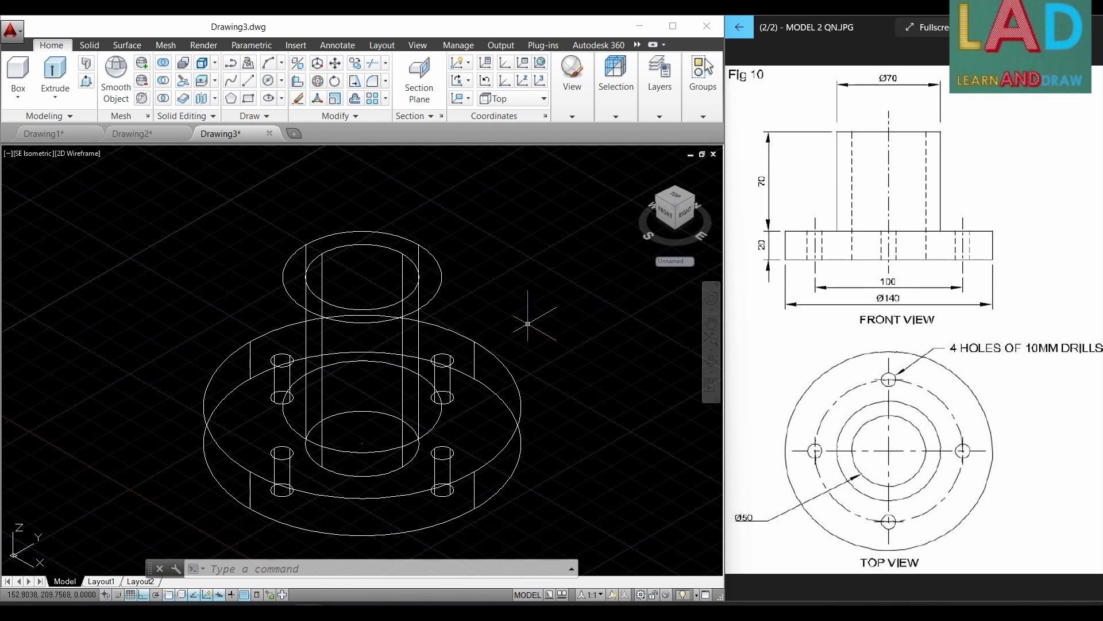
# Subtract the diameter 50 cylinder from the united flange and boss to cut the central bore.
pyautogui.click(163, 80)
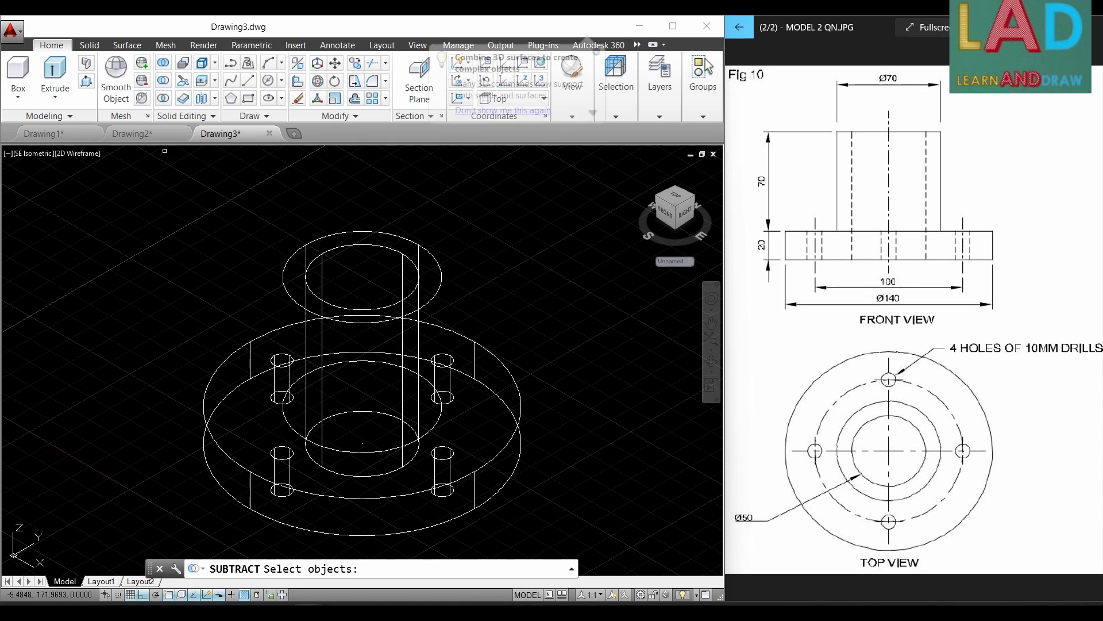
pyautogui.click(285, 294)
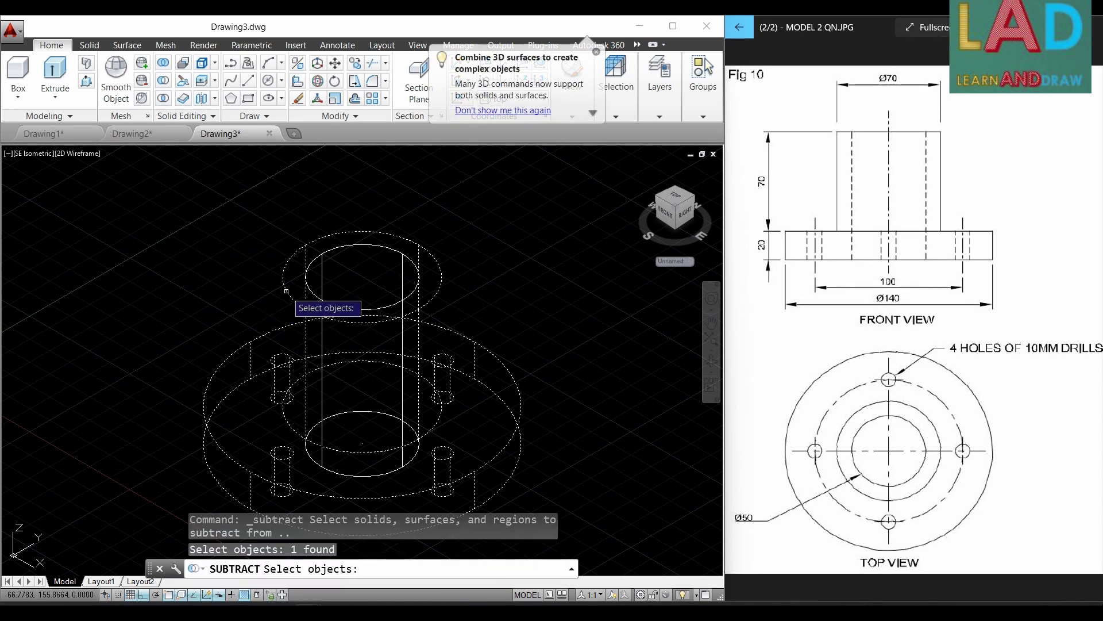
pyautogui.press('Return')
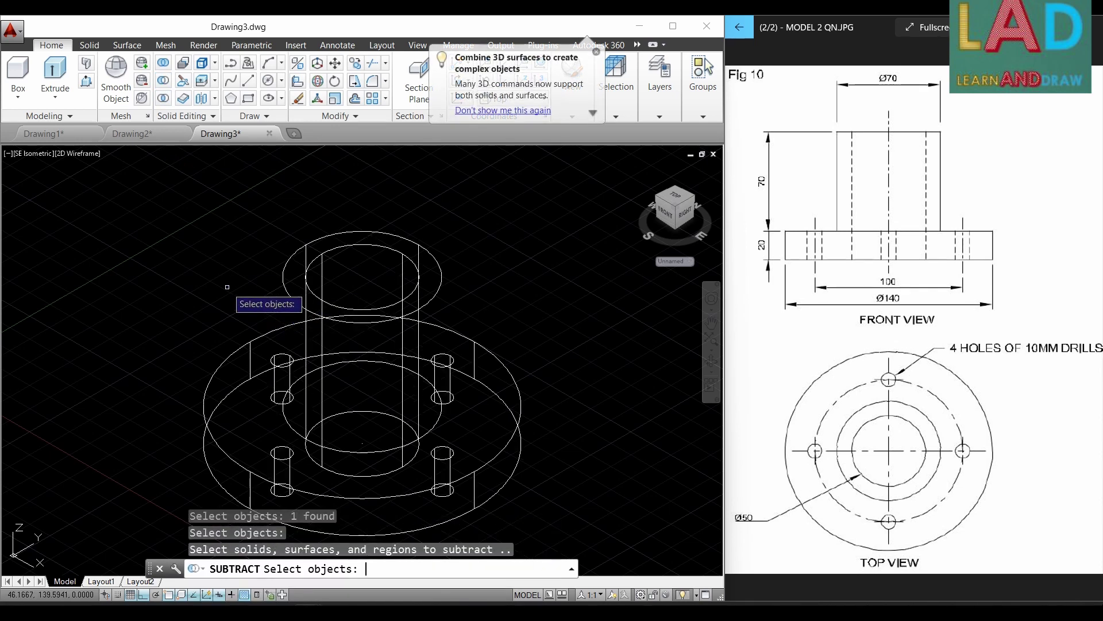
pyautogui.click(324, 300)
pyautogui.press('Return')
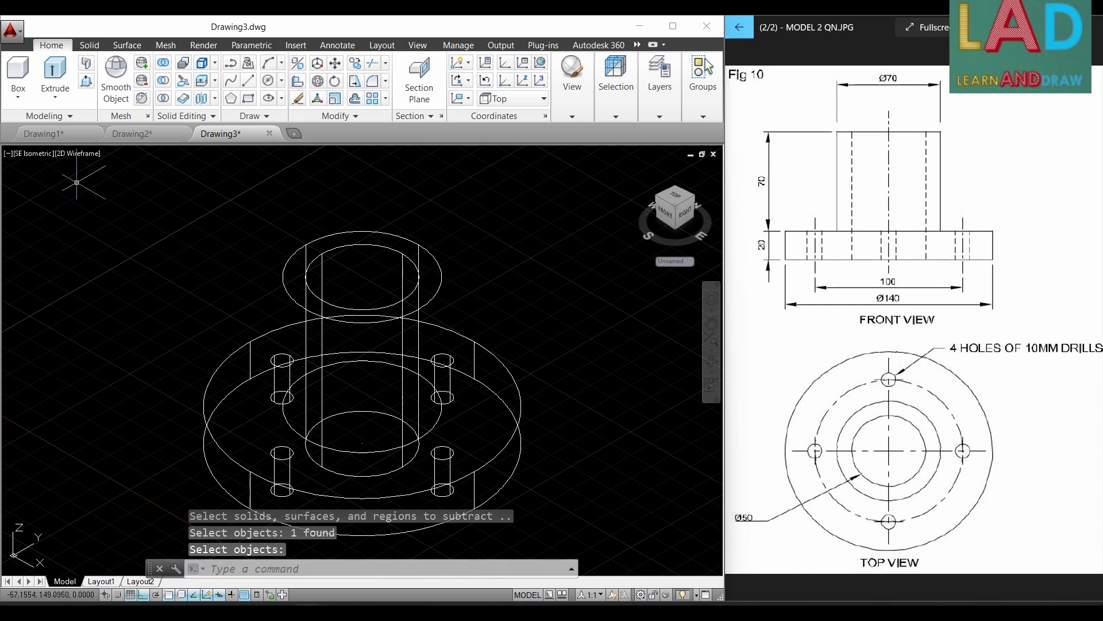
# Set the visual style of the model view to Shades of Gray.
pyautogui.click(573, 117)
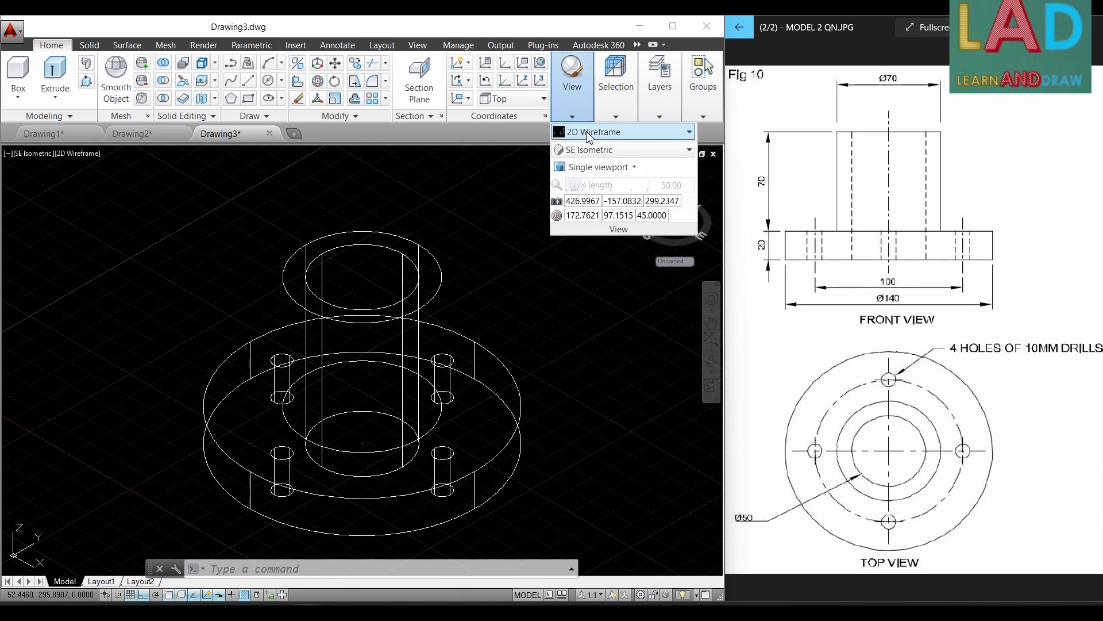
pyautogui.click(588, 133)
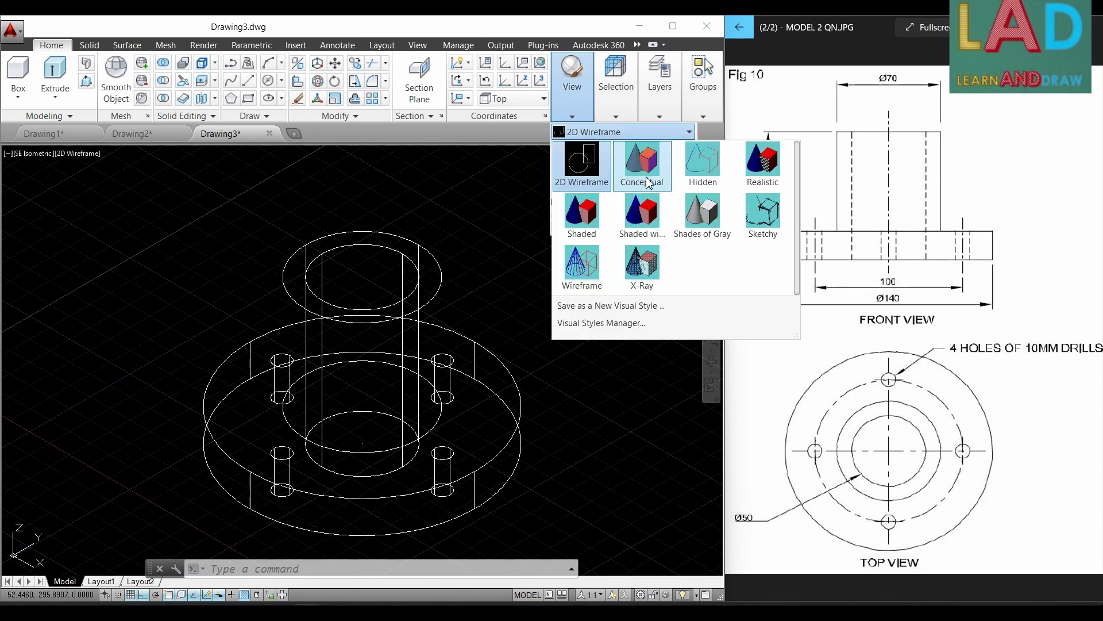
pyautogui.click(707, 227)
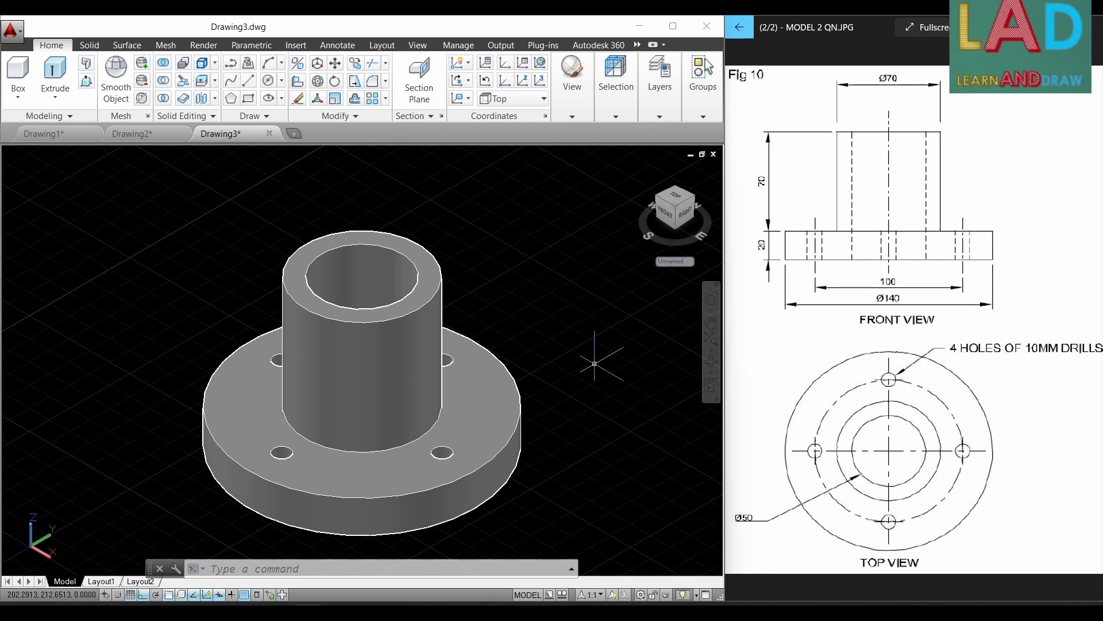
pyautogui.hotkey('ctrl', 'p')
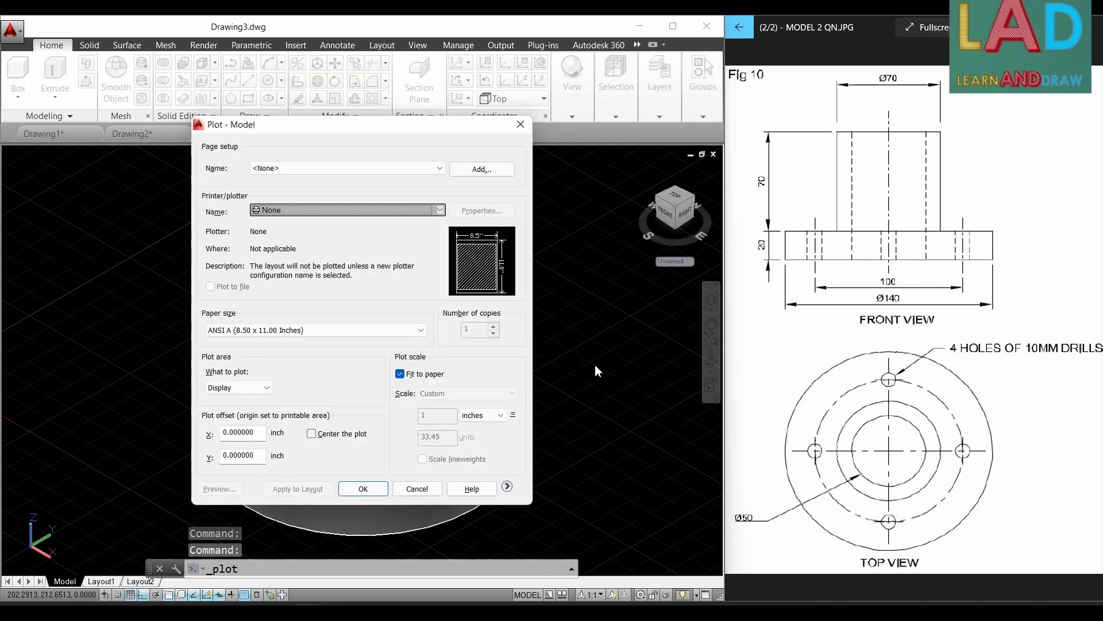
pyautogui.click(355, 210)
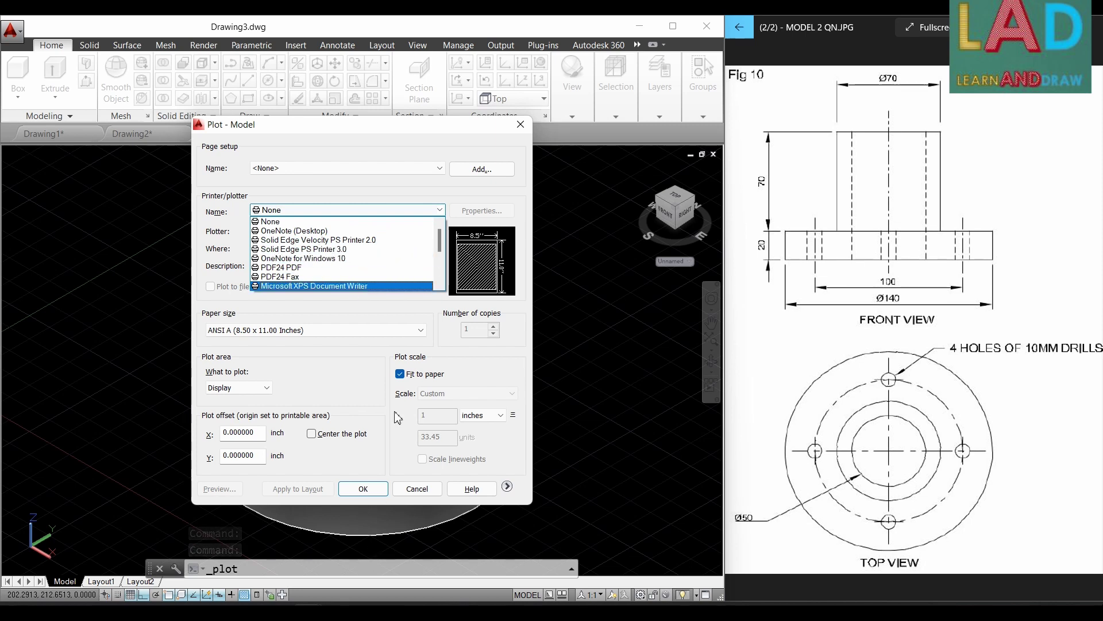
pyautogui.click(521, 125)
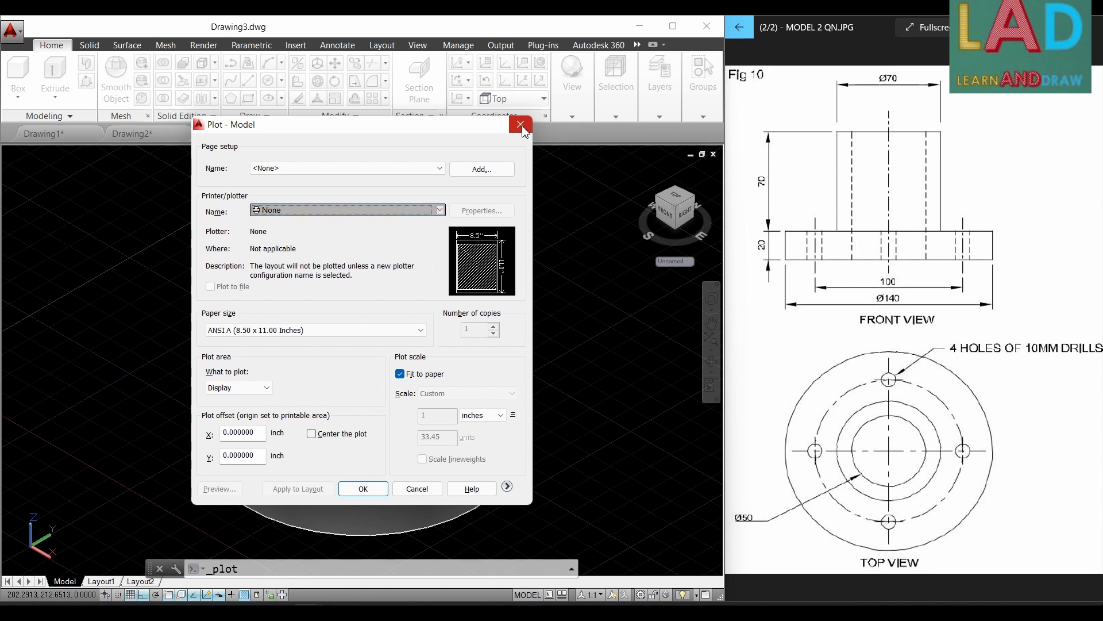
pyautogui.click(521, 125)
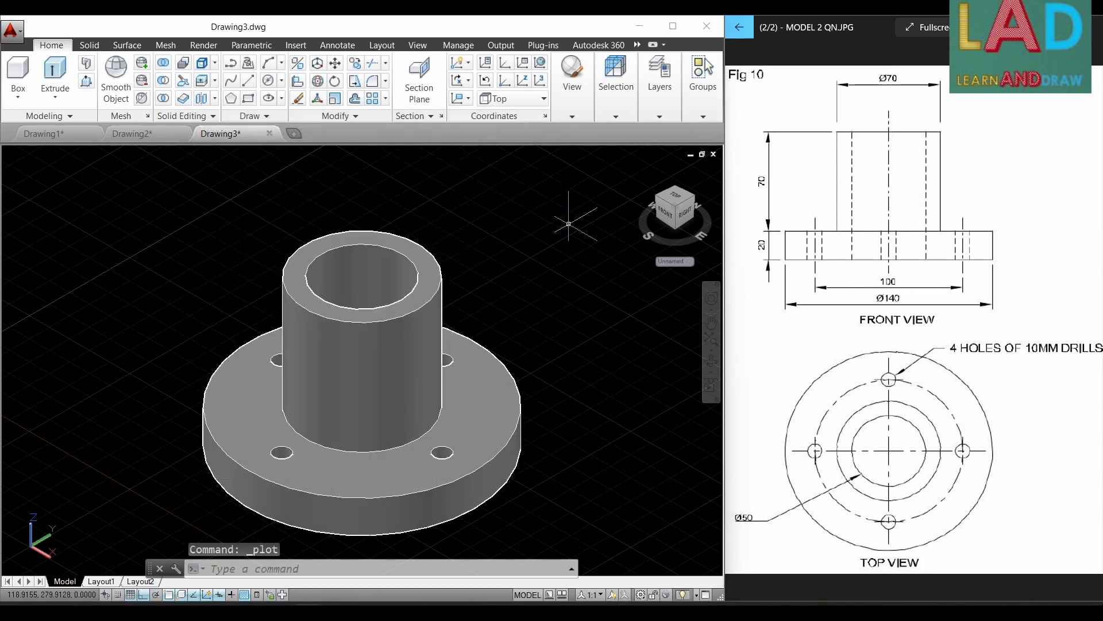